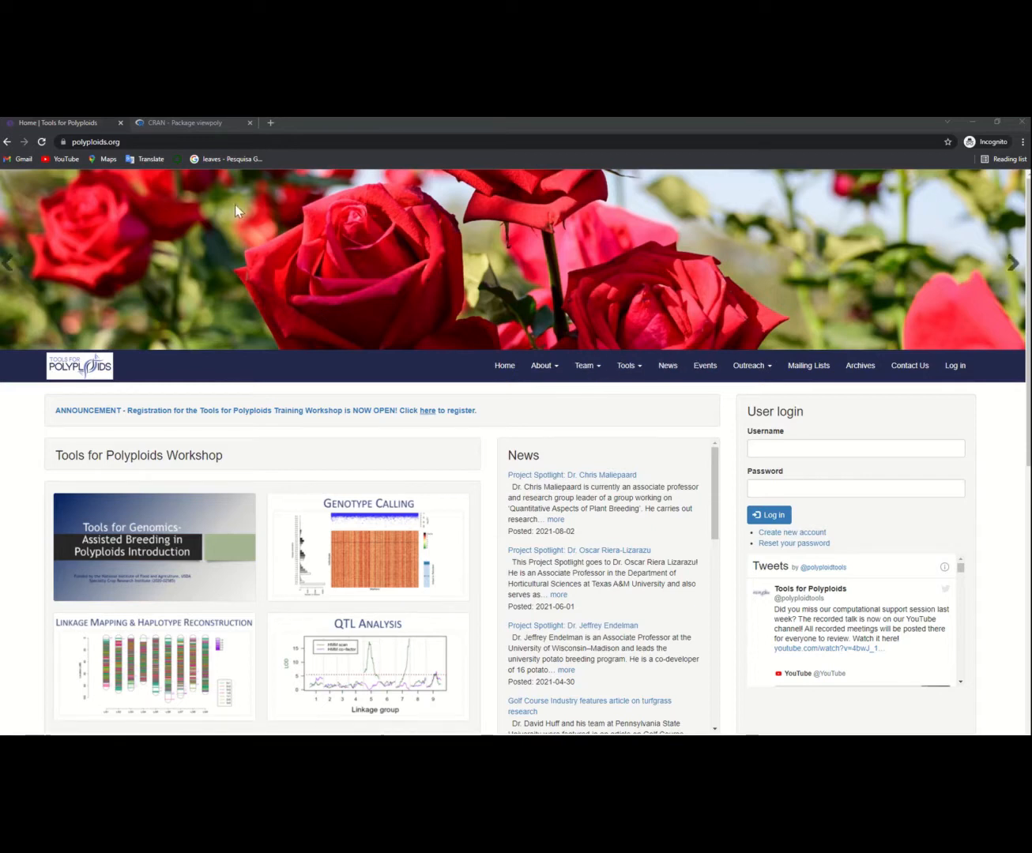
Step: View the CRAN page of the viewpoly package after the Tools for Polyploids home page
{"action": "left_click", "coordinate": [118, 142]}
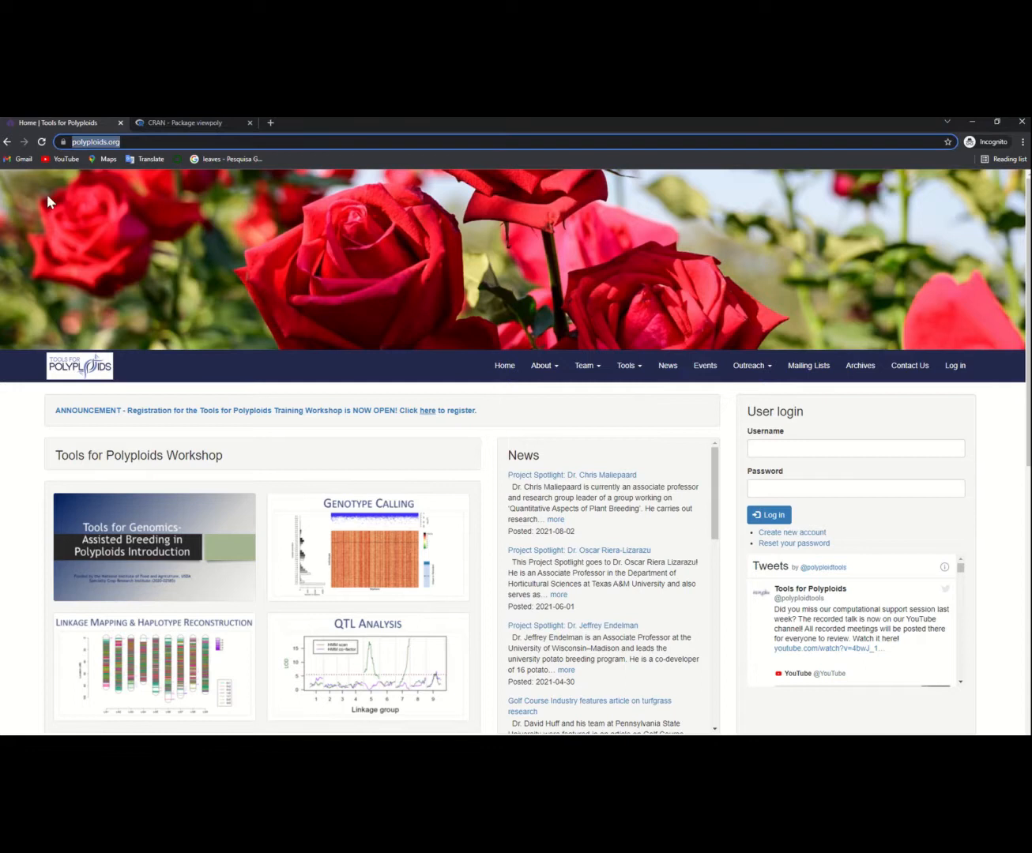
{"action": "left_click", "coordinate": [196, 126]}
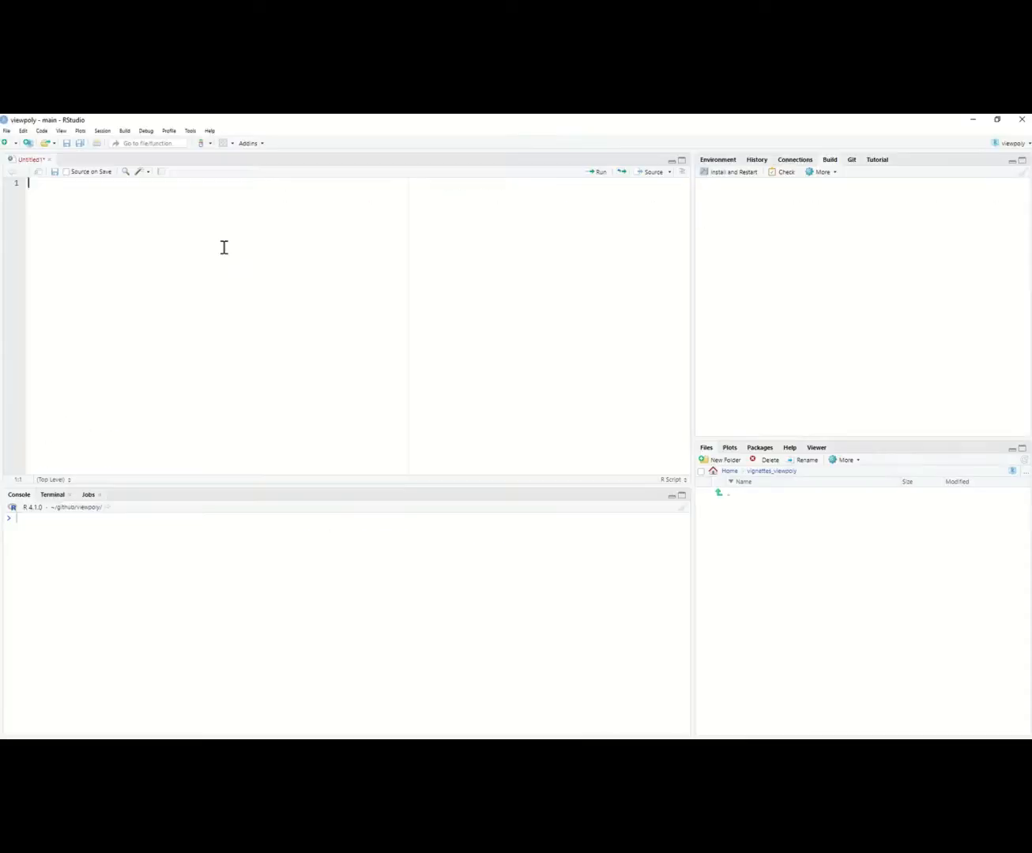
Step: Switch to RStudio and write install.packages("viewpoly") on the script's first line, followed by blank lines
{"action": "type", "text": "install"}
{"action": "key", "text": "Tab"}
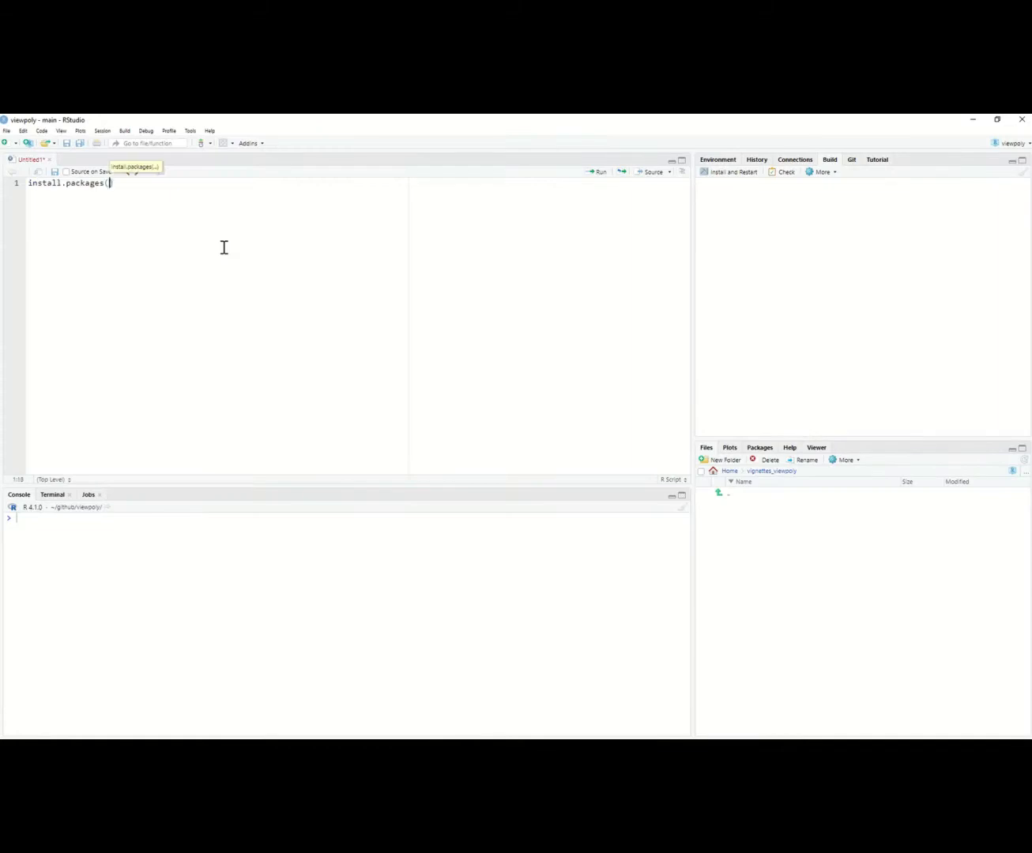
{"action": "type", "text": "\"viewpoly\")"}
{"action": "key", "text": "Return"}
{"action": "key", "text": "Return"}
{"action": "key", "text": "Return"}
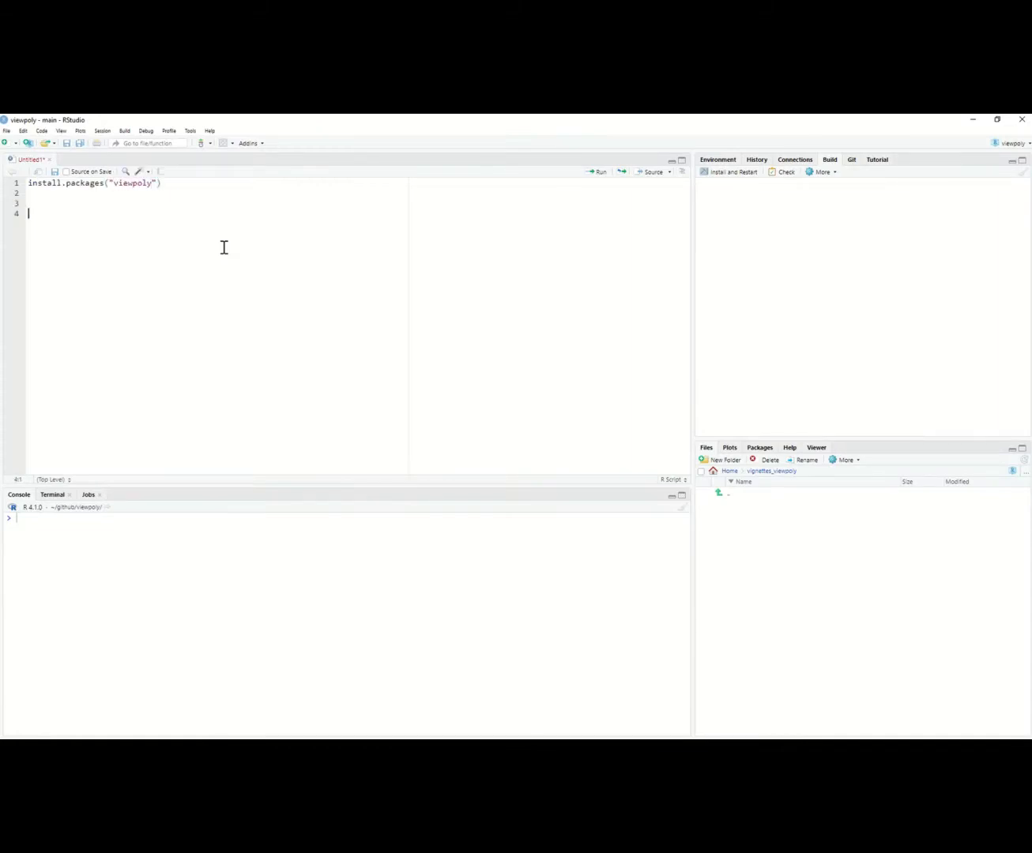
Step: Add the comment "# Development version:" to the script and write install.packages("devtools") below it
{"action": "type", "text": "# Development version:"}
{"action": "key", "text": "Return"}
{"action": "type", "text": "install.pa"}
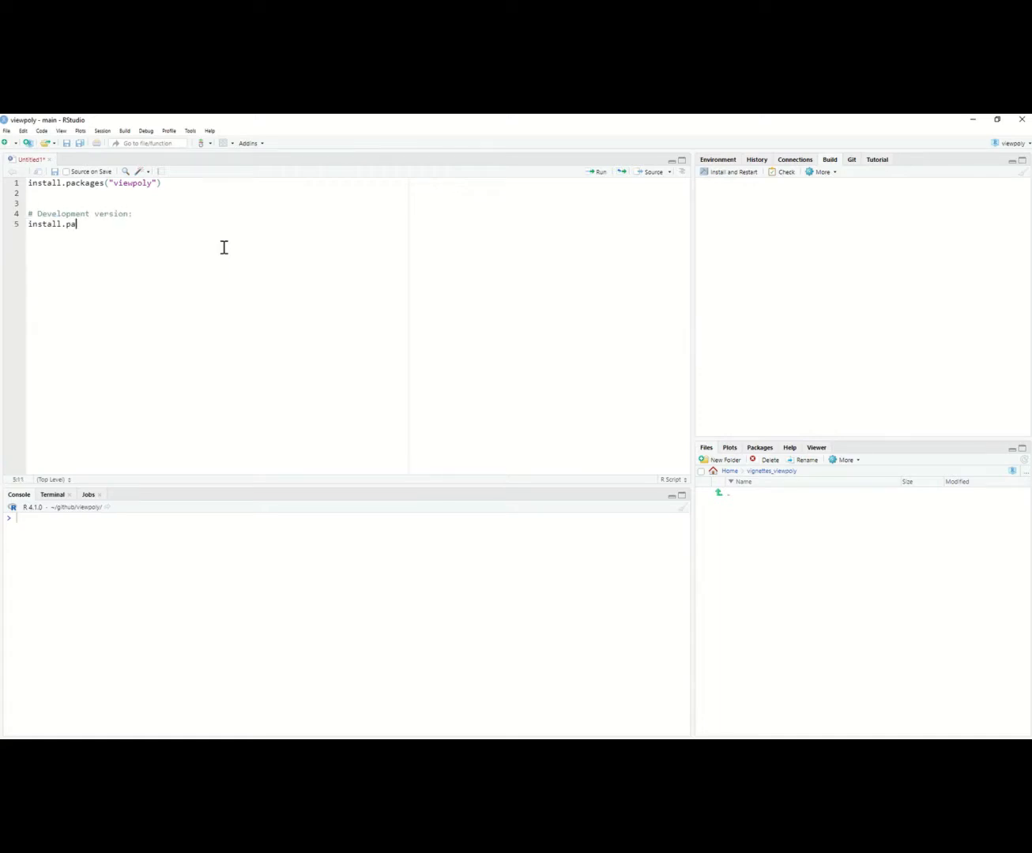
{"action": "type", "text": "ckages(\"devtools\")"}
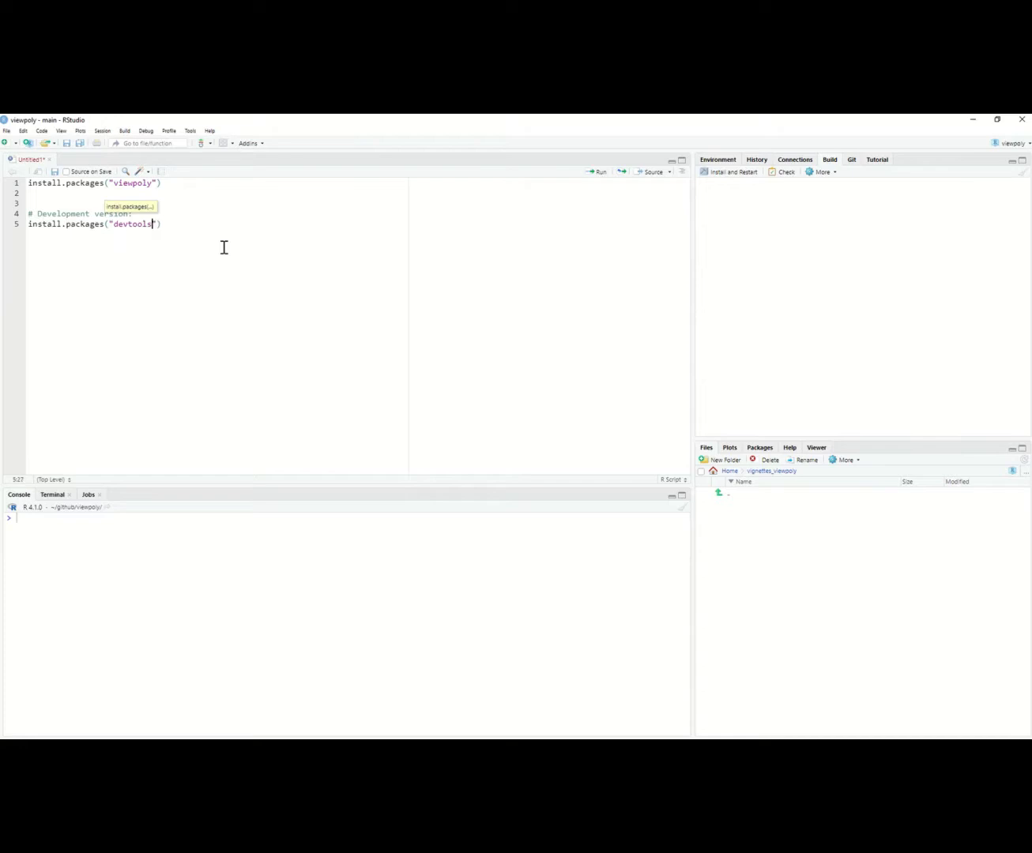
Step: Write devtools::install_github("mmollina/viewpoly") on the line below the devtools installation command
{"action": "key", "text": "Return"}
{"action": "type", "text": "devtools"}
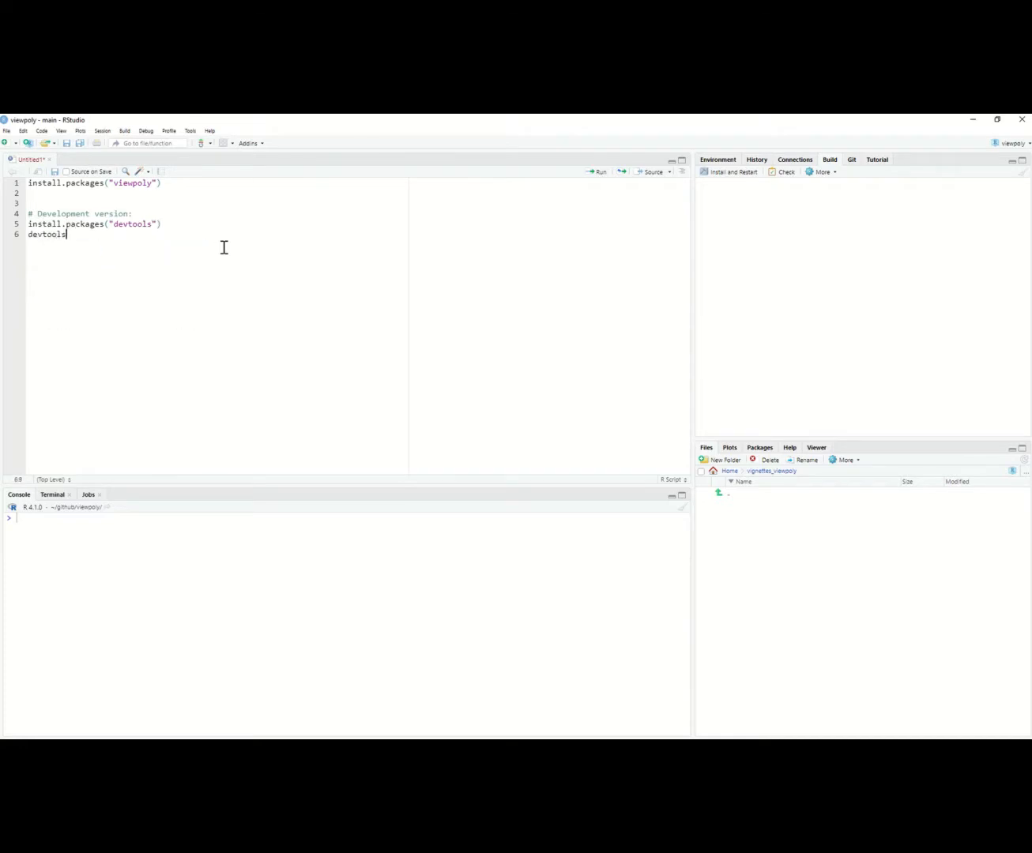
{"action": "type", "text": "::insta"}
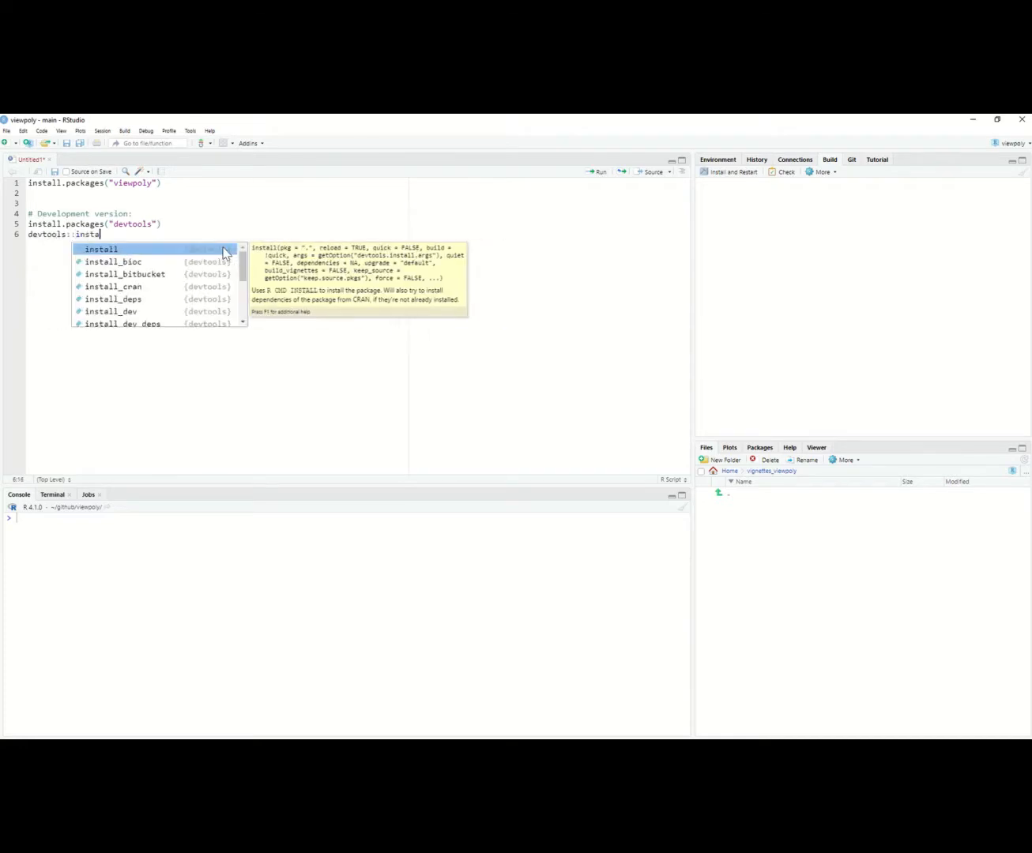
{"action": "type", "text": "ll_github("}
{"action": "key", "text": "Down"}
{"action": "key", "text": "Return"}
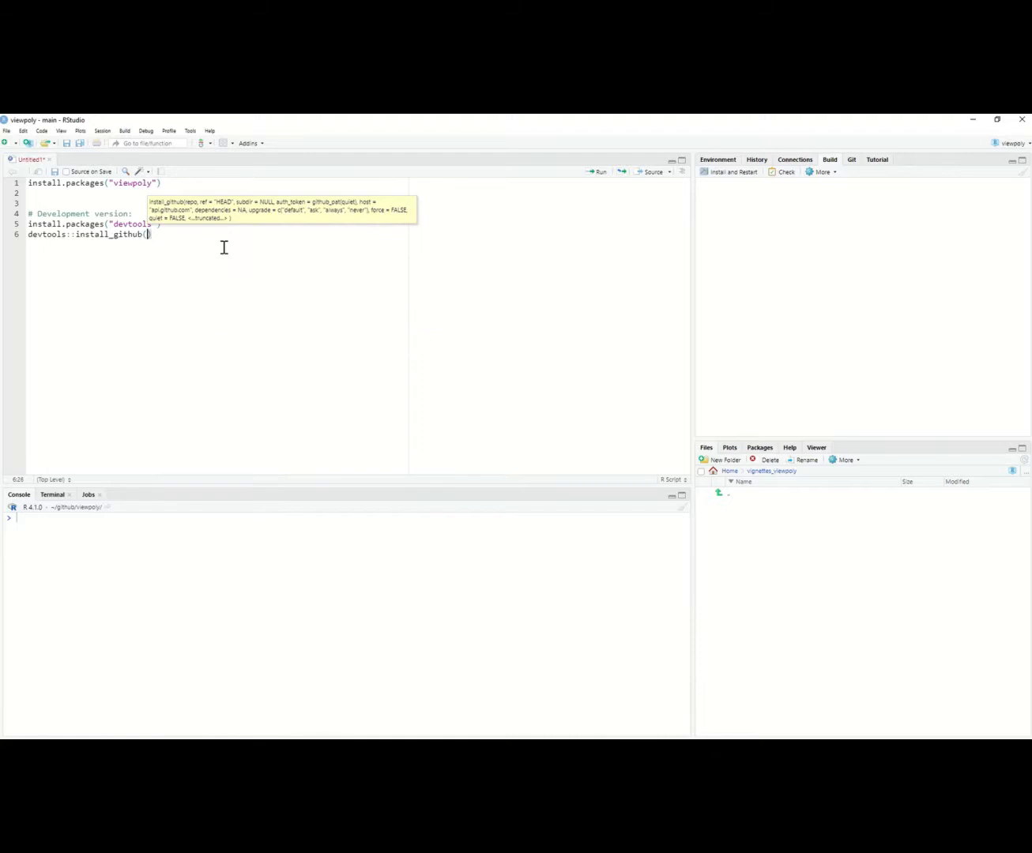
{"action": "type", "text": "\"mmollina/viewpoly\")"}
{"action": "key", "text": "Return"}
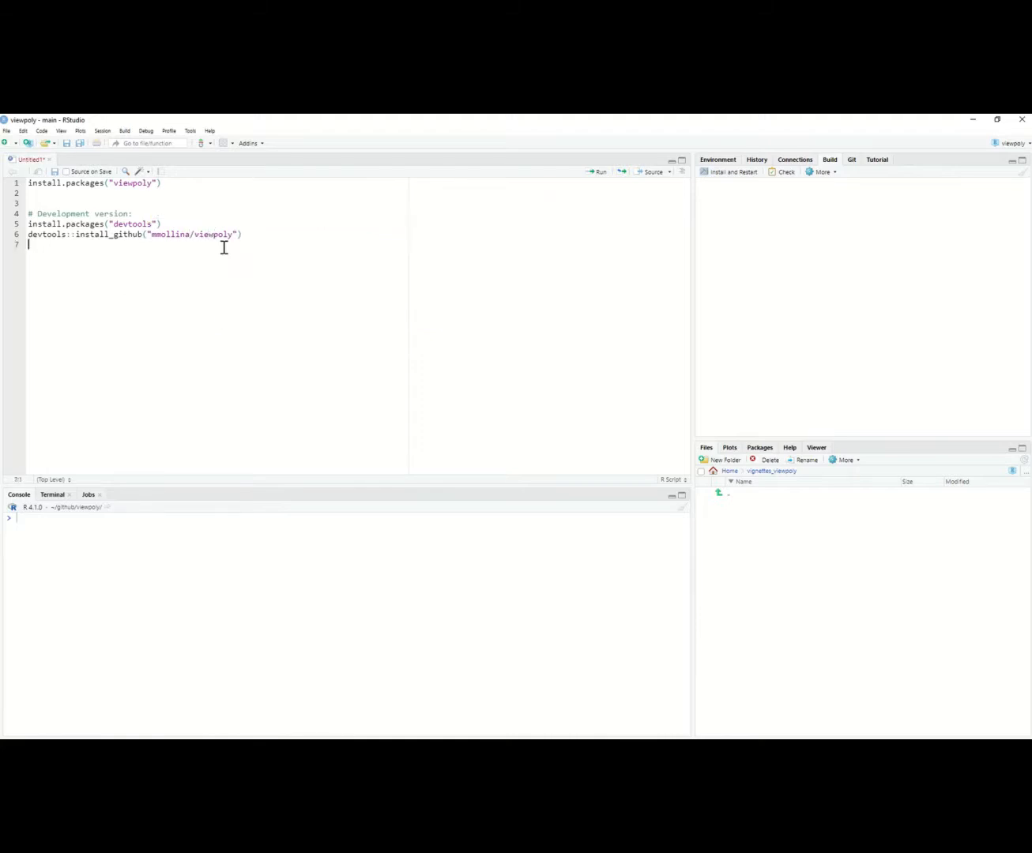
Step: Add library(viewpoly) to the script and run that line to load the package
{"action": "type", "text": "library(view"}
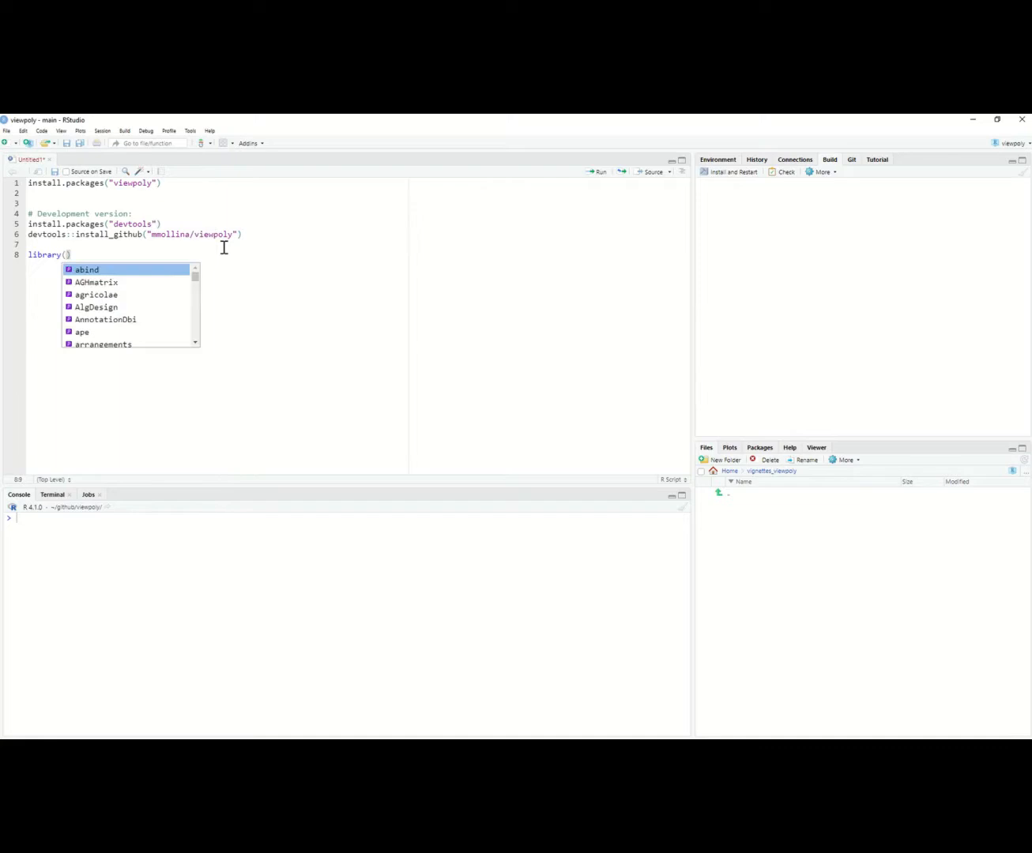
{"action": "key", "text": "Tab"}
{"action": "type", "text": ")"}
{"action": "key", "text": "ctrl+Return"}
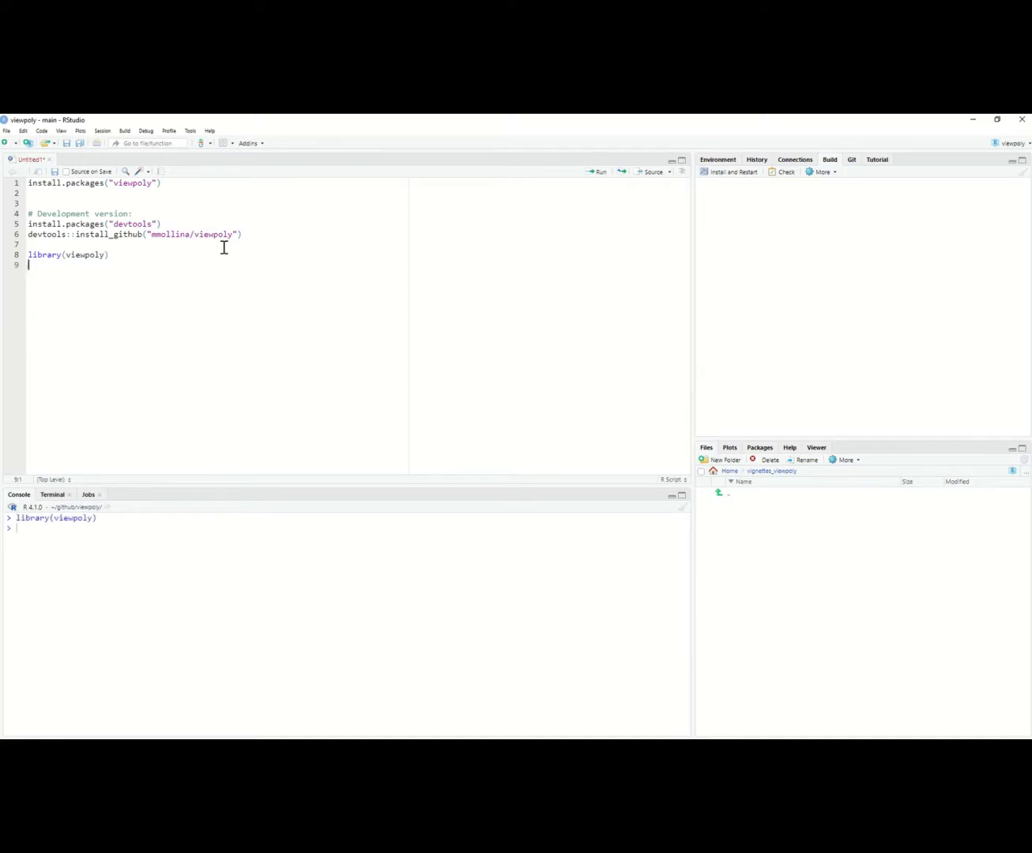
Step: Add and run run_app() to launch the VIEWpoly app, and maximize its window
{"action": "type", "text": "run_app("}
{"action": "key", "text": "ctrl+Return"}
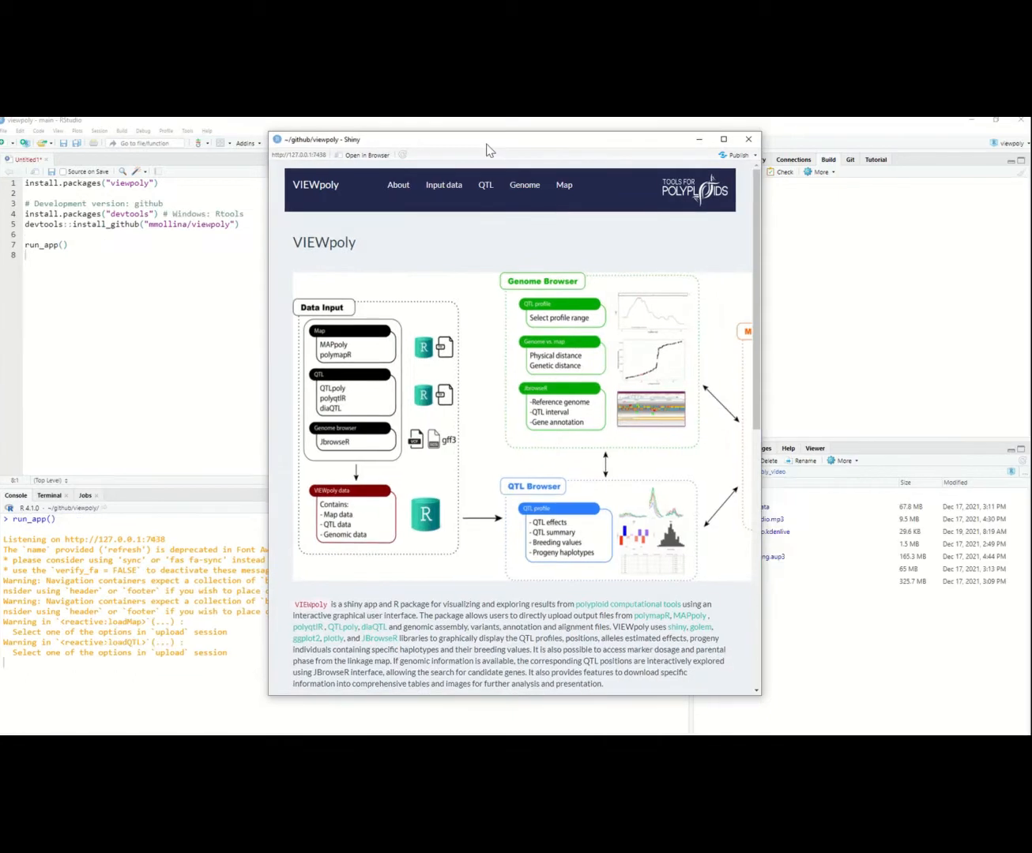
{"action": "double_click", "coordinate": [488, 141]}
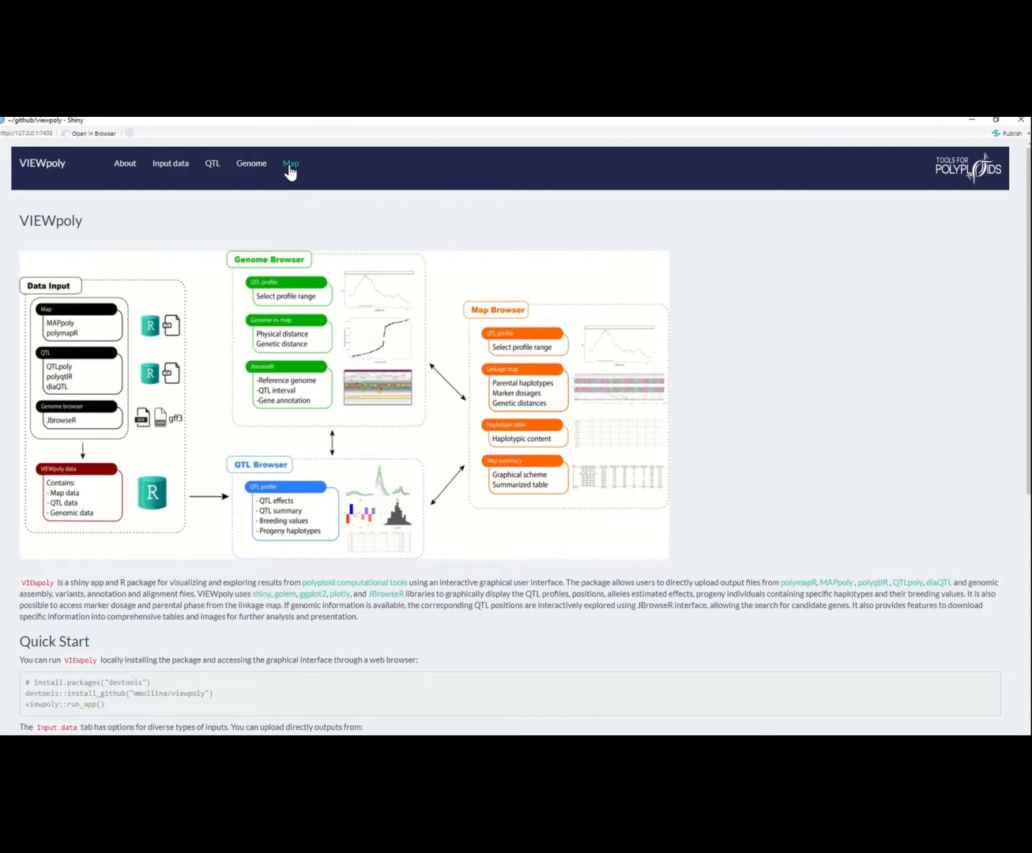
Step: Open the Input data module and follow the link to the complete example datasets
{"action": "left_click", "coordinate": [171, 171]}
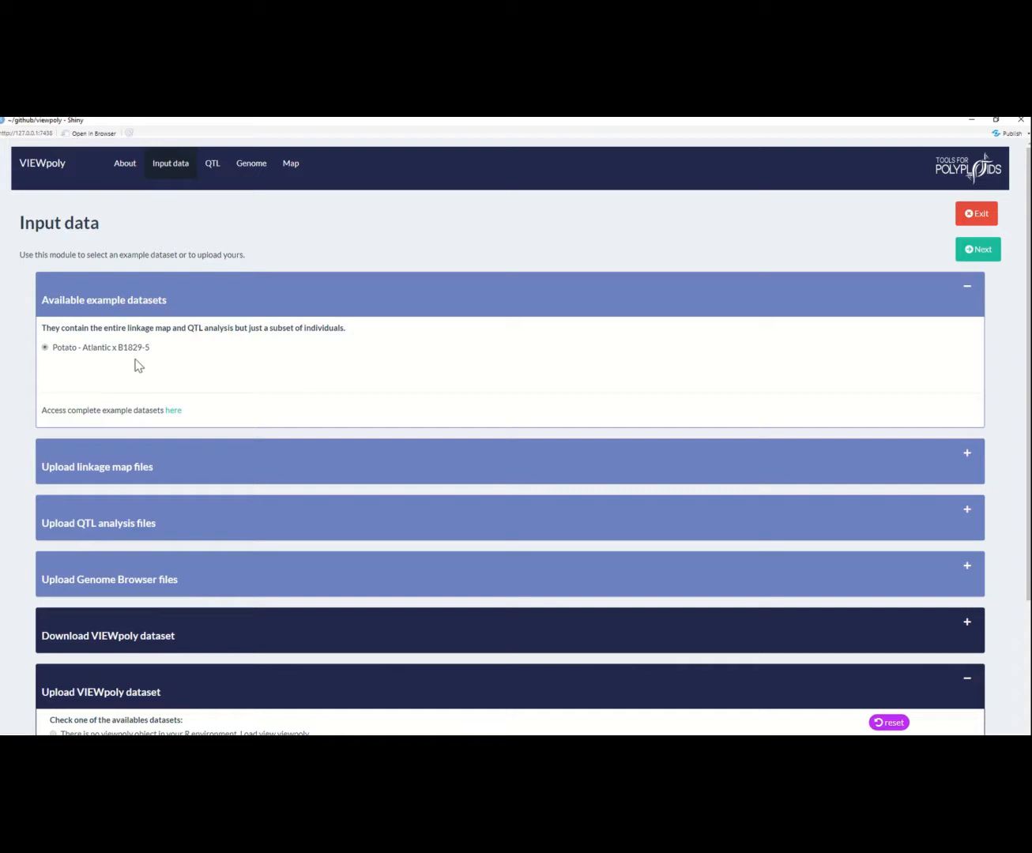
{"action": "left_click", "coordinate": [174, 413]}
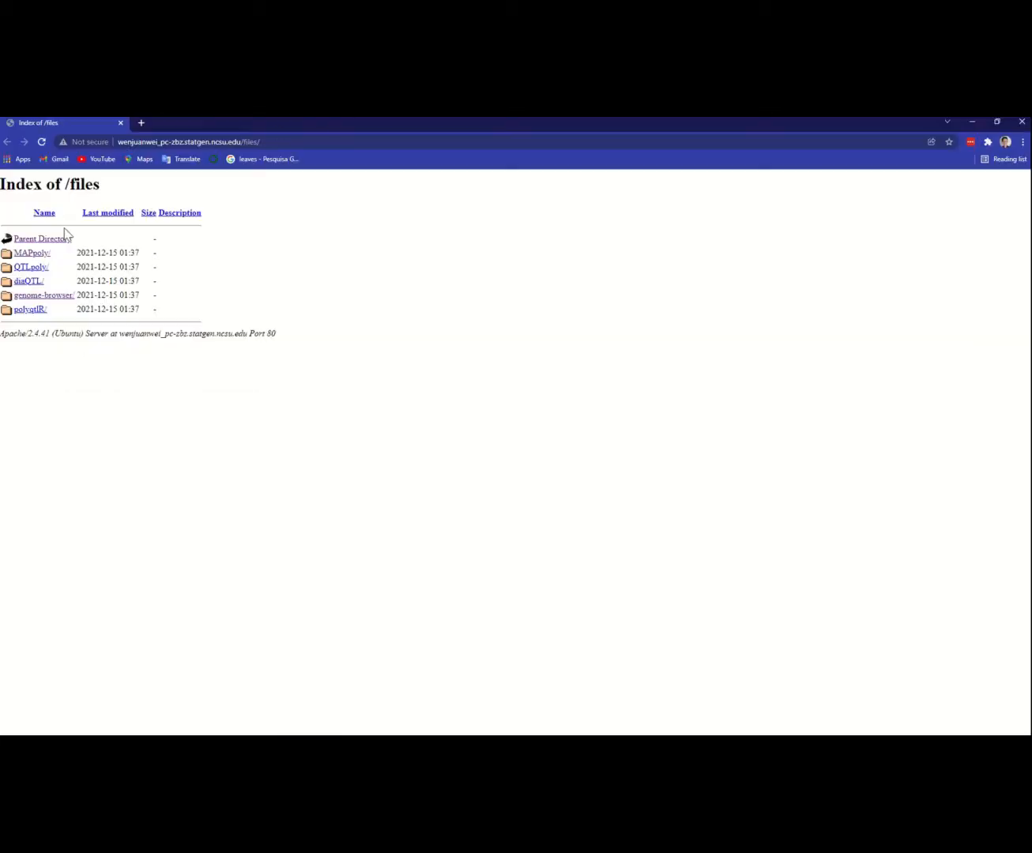
{"action": "left_click", "coordinate": [41, 254]}
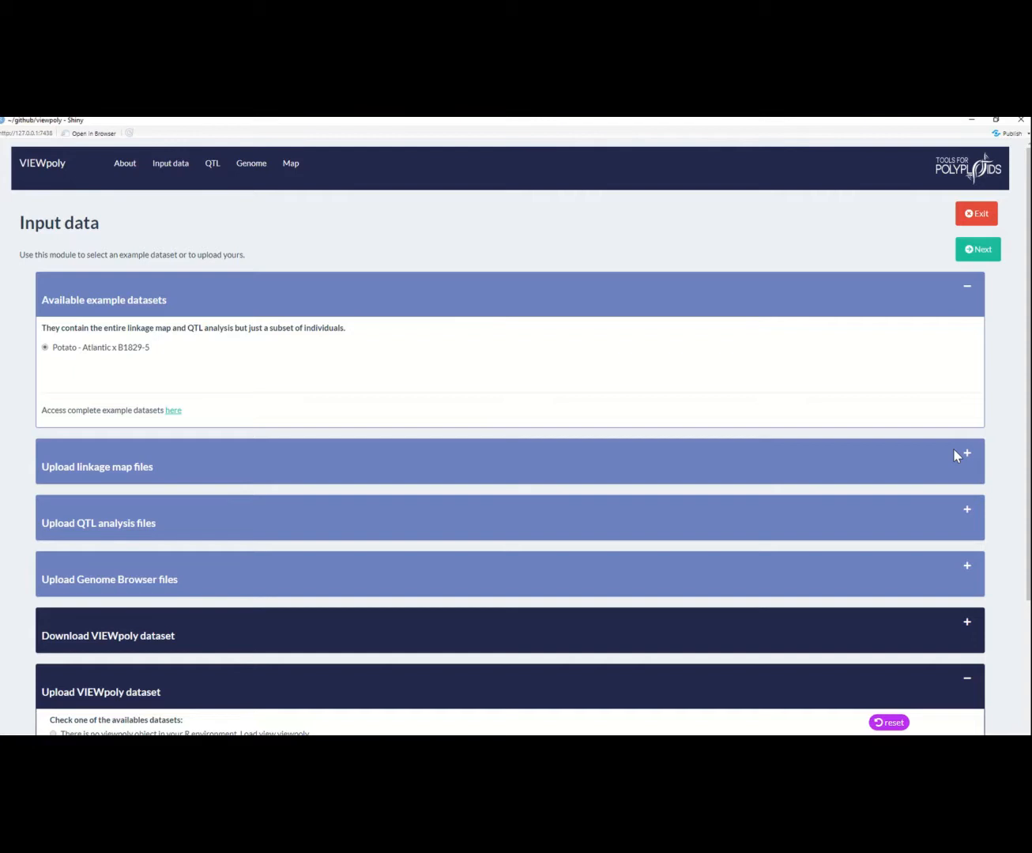
Step: Expand the MAPpoly output upload under the linkage map files and open the guide on building linkage maps with MAPpoly
{"action": "scroll", "coordinate": [956, 456], "scroll_direction": "down", "scroll_amount": 2}
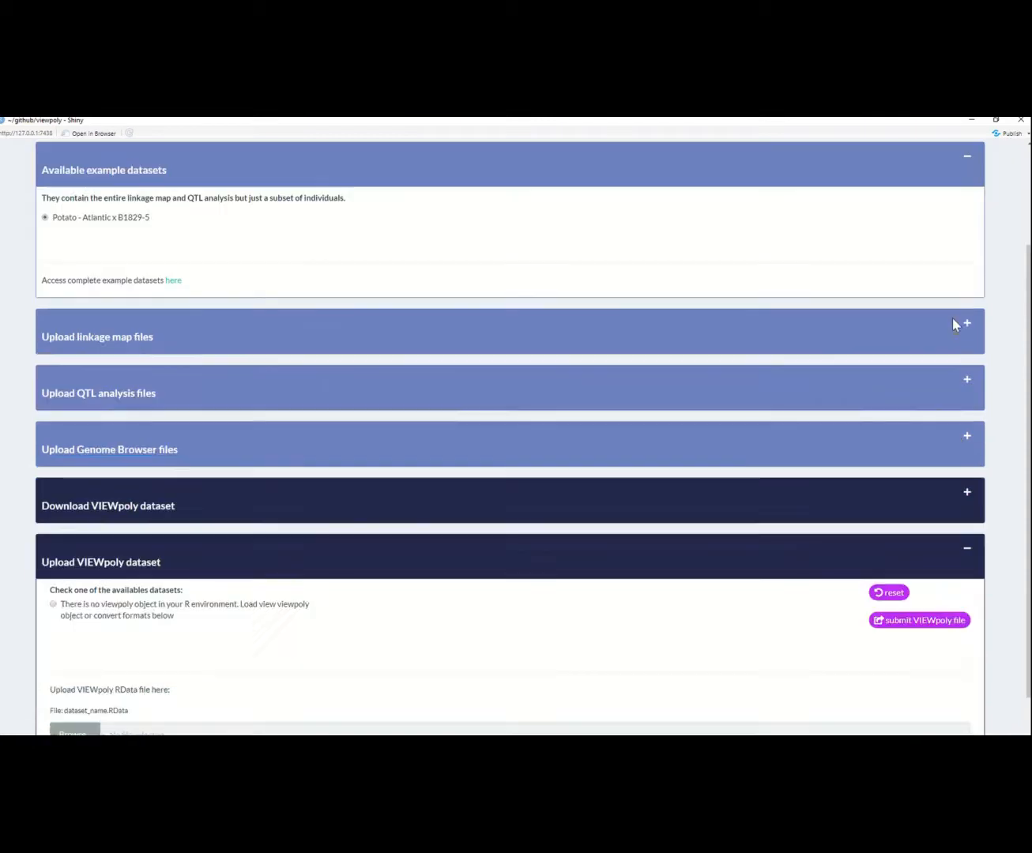
{"action": "left_click", "coordinate": [957, 326]}
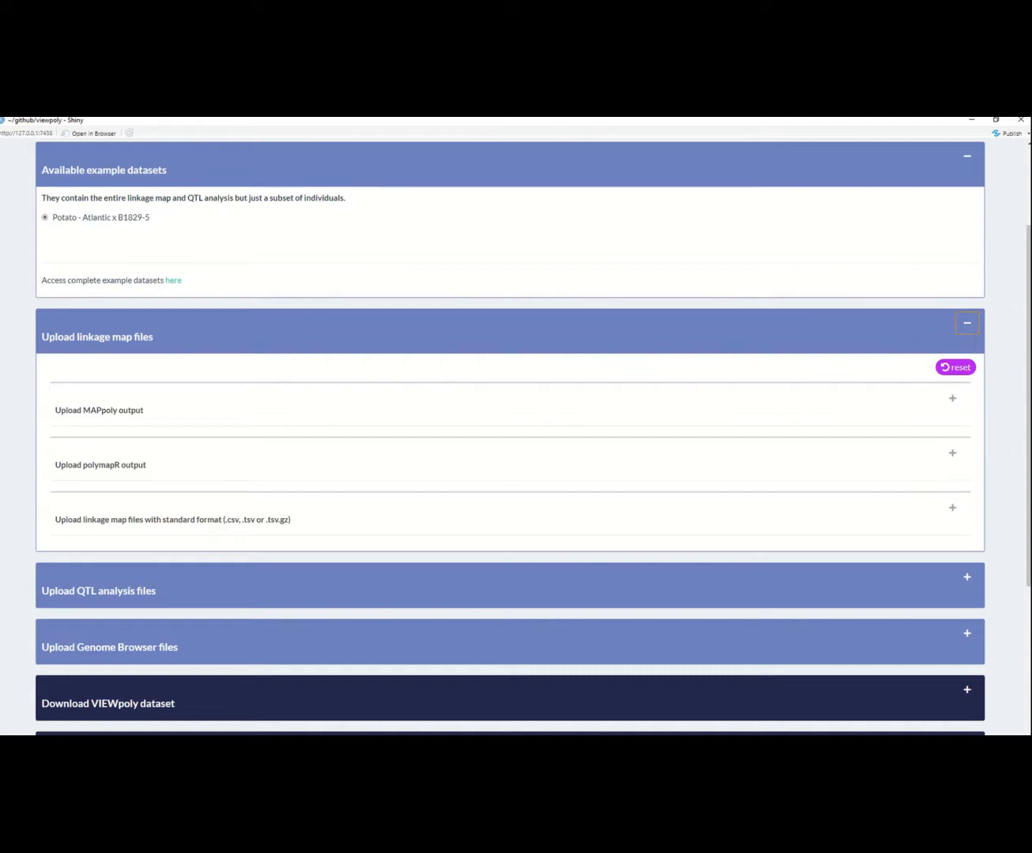
{"action": "scroll", "coordinate": [535, 256], "scroll_direction": "up", "scroll_amount": 1}
{"action": "left_click", "coordinate": [952, 431]}
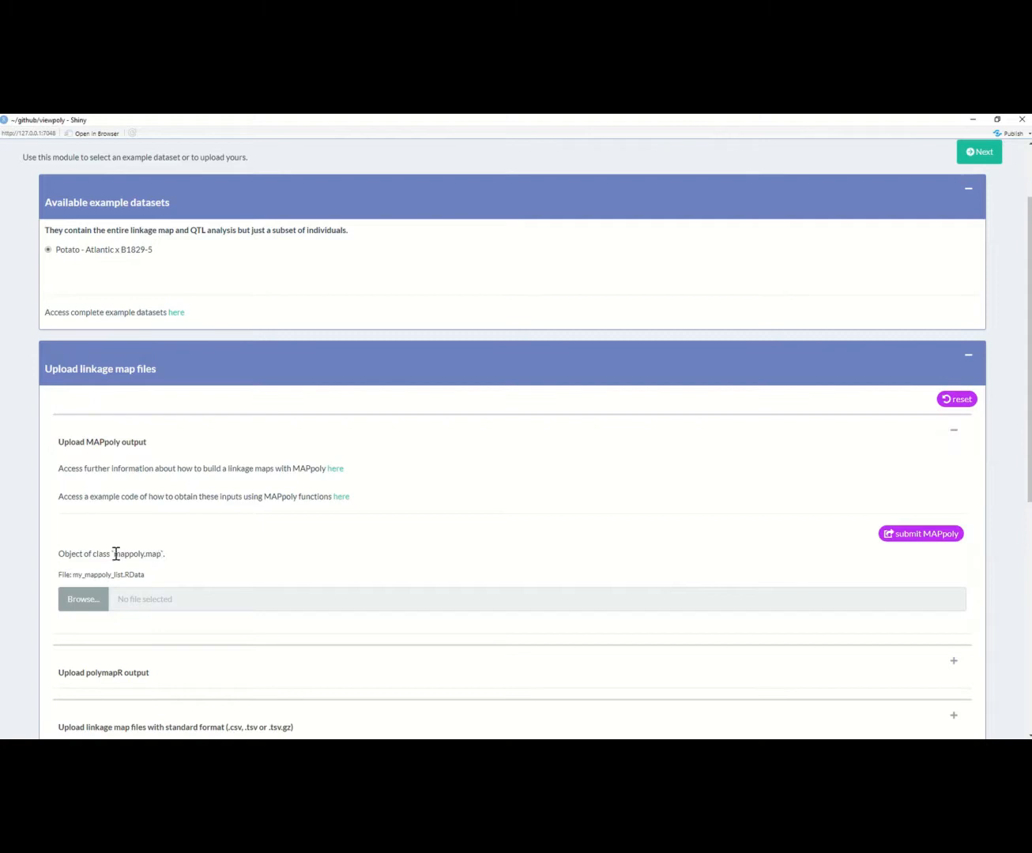
{"action": "left_click_drag", "start_coordinate": [115, 553], "coordinate": [166, 554]}
{"action": "left_click", "coordinate": [335, 470]}
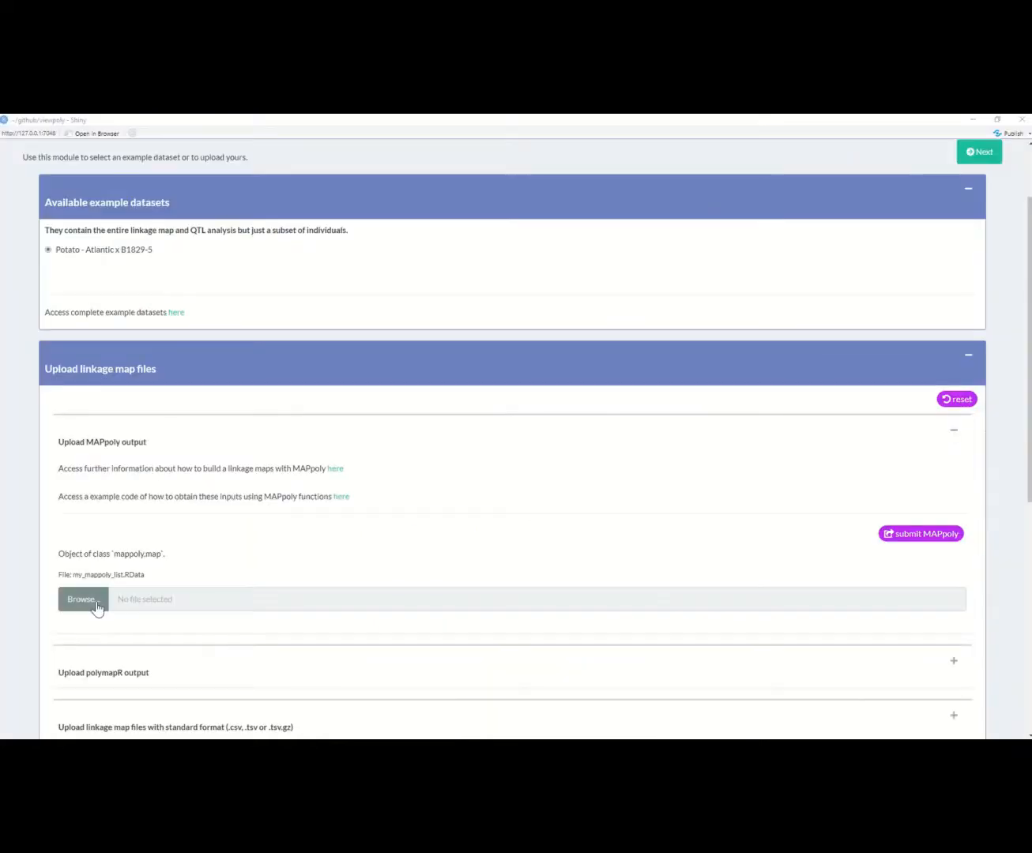
Step: Upload tetra_MAPpoly_maps.RData from the MAPpoly folder as the MAPpoly output and submit it
{"action": "left_click", "coordinate": [96, 605]}
{"action": "double_click", "coordinate": [218, 276]}
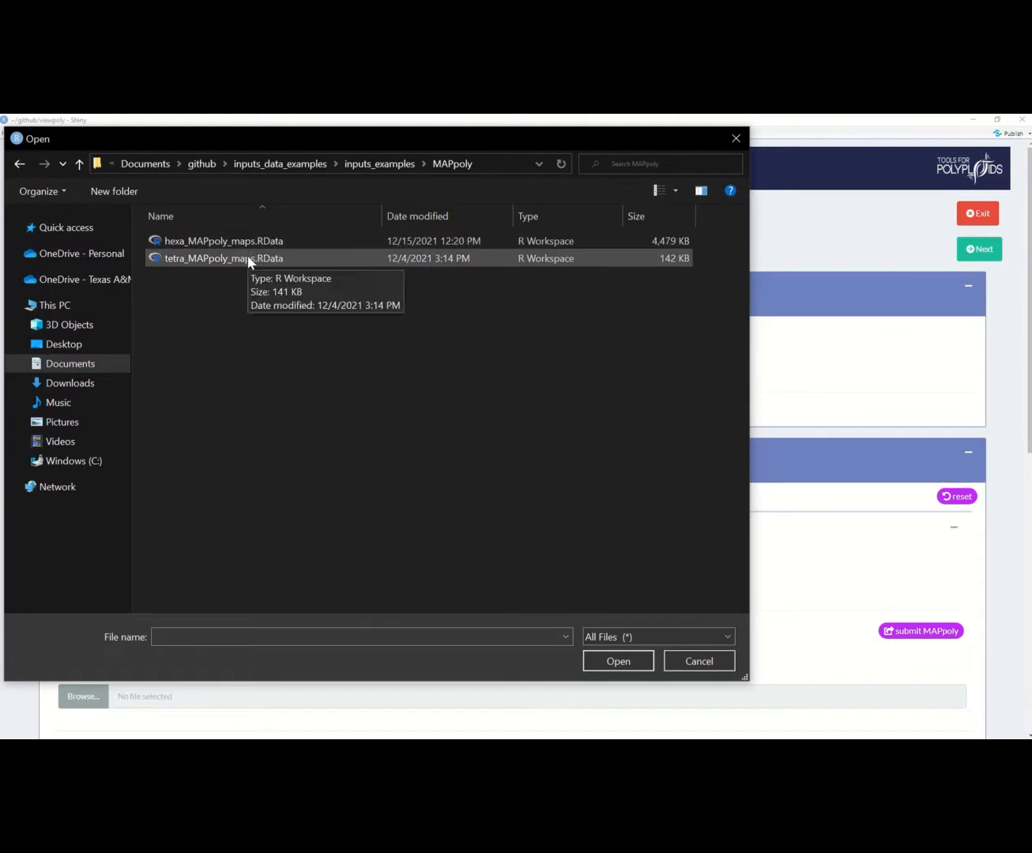
{"action": "double_click", "coordinate": [249, 260]}
{"action": "scroll", "coordinate": [719, 561], "scroll_direction": "down", "scroll_amount": 1}
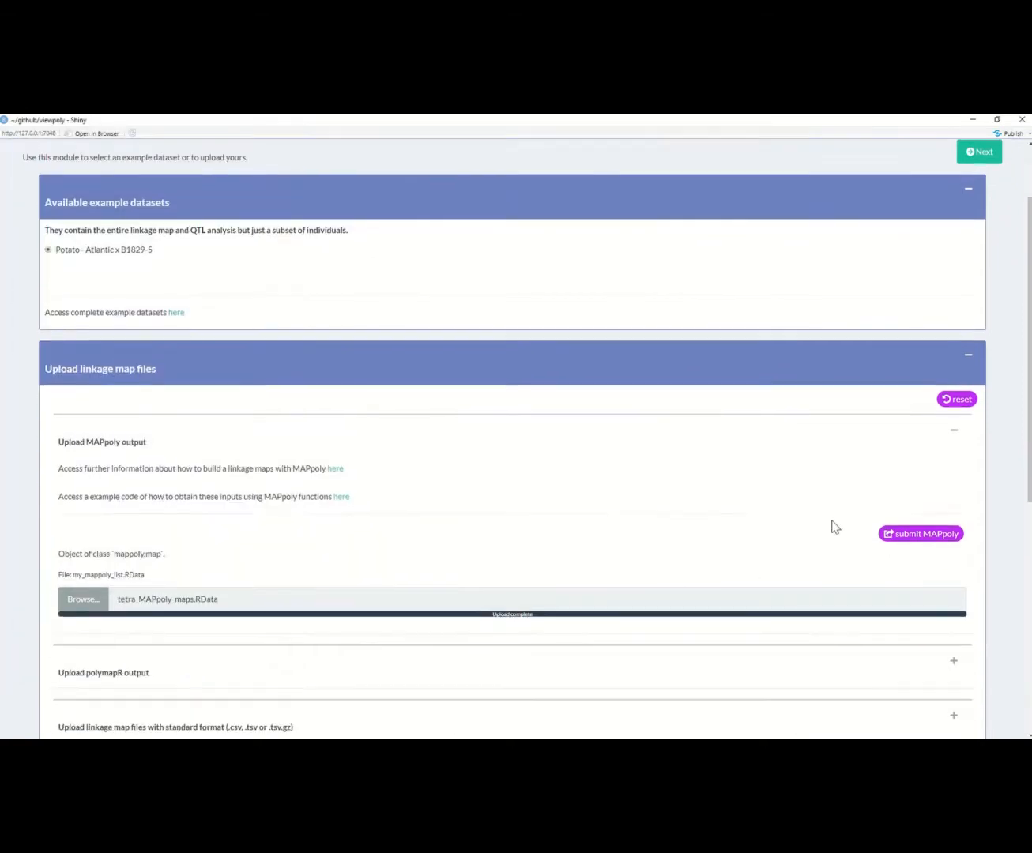
{"action": "left_click", "coordinate": [917, 537]}
Step: Examine the polymapR output upload options, and collapse both the polymapR and MAPpoly upload sections
{"action": "scroll", "coordinate": [854, 497], "scroll_direction": "down", "scroll_amount": 1}
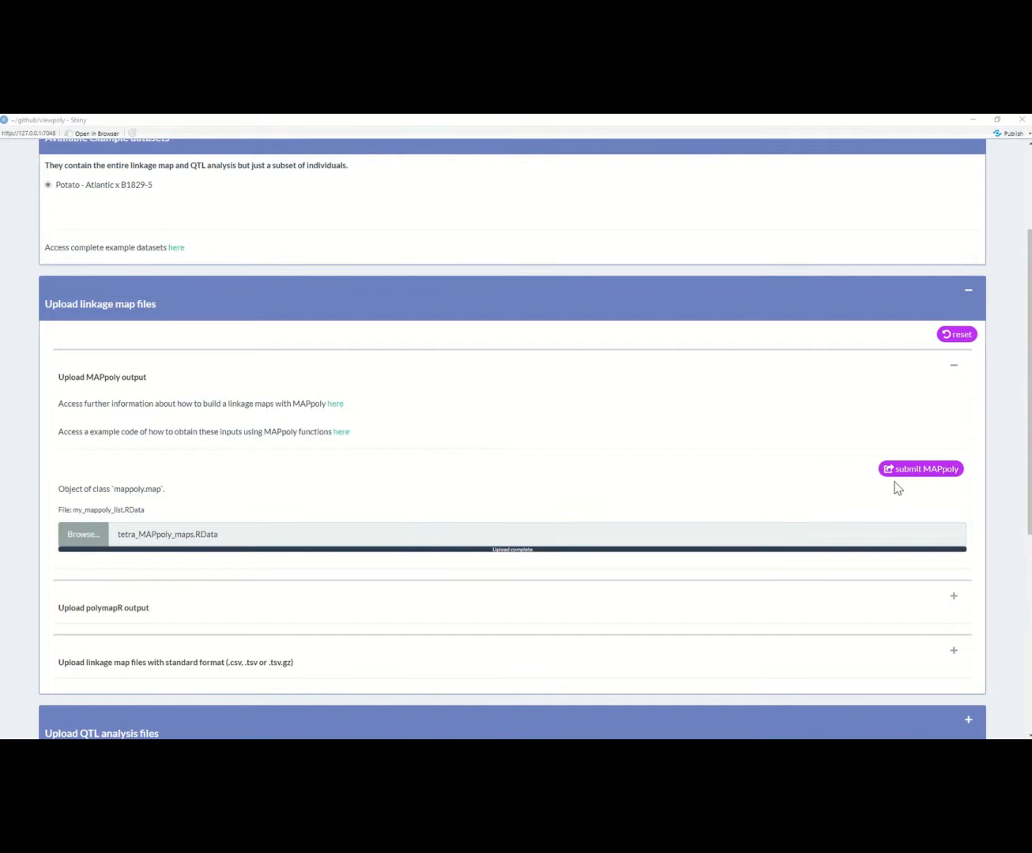
{"action": "left_click", "coordinate": [954, 598]}
{"action": "scroll", "coordinate": [953, 599], "scroll_direction": "down", "scroll_amount": 3}
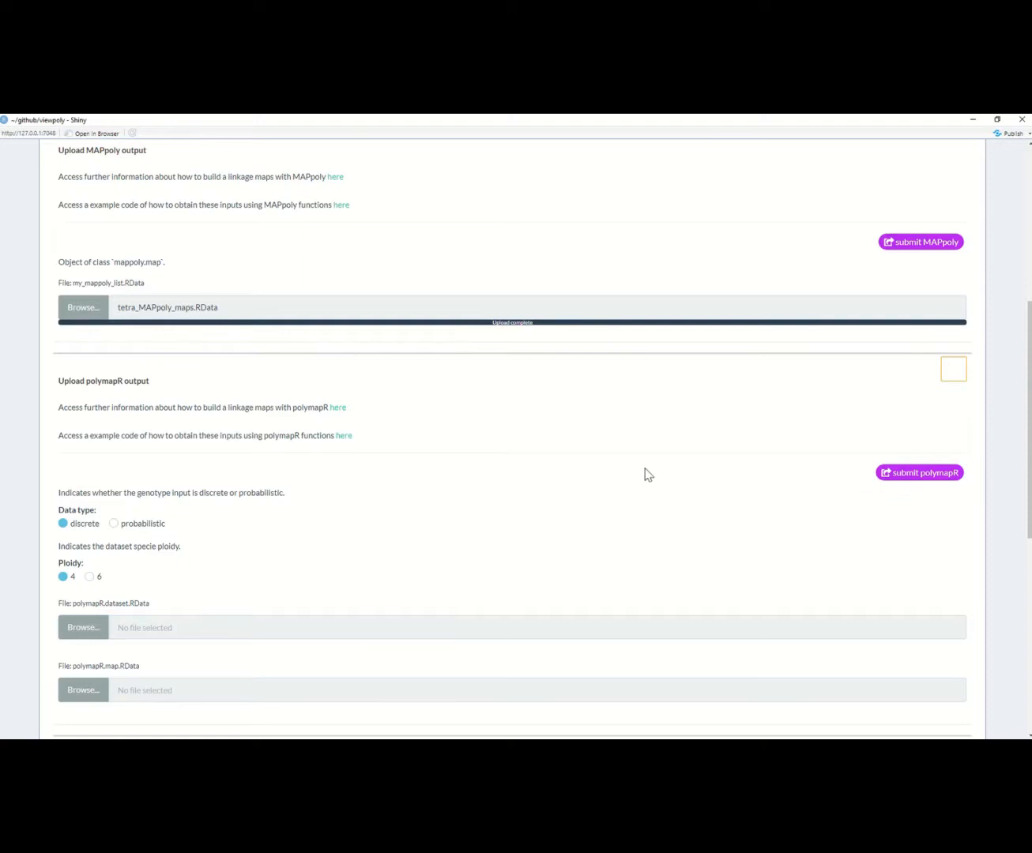
{"action": "left_click", "coordinate": [958, 374]}
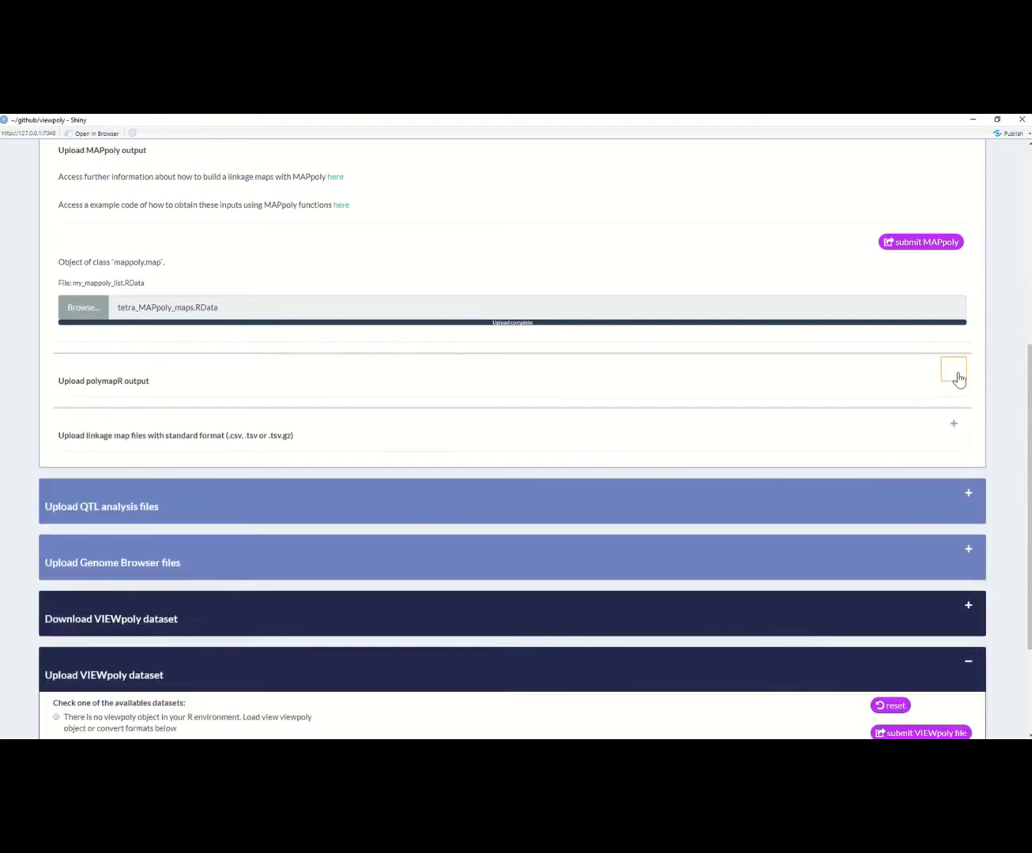
{"action": "scroll", "coordinate": [960, 379], "scroll_direction": "up", "scroll_amount": 1}
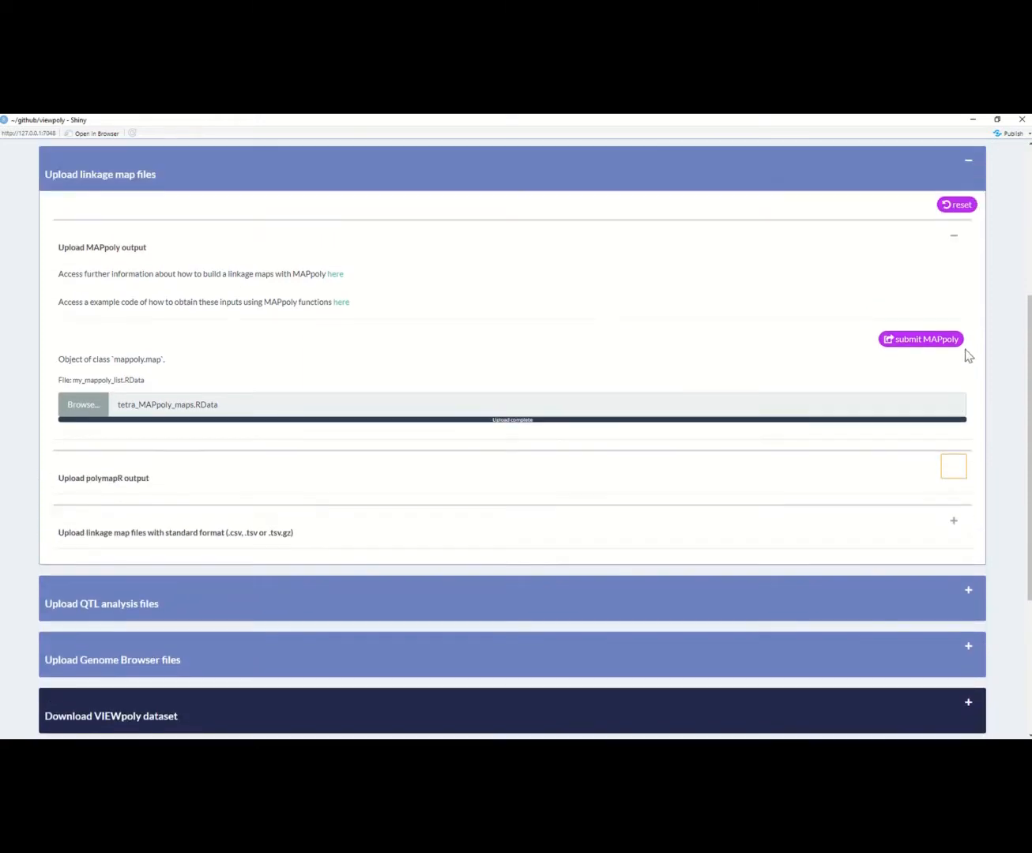
{"action": "left_click", "coordinate": [956, 245]}
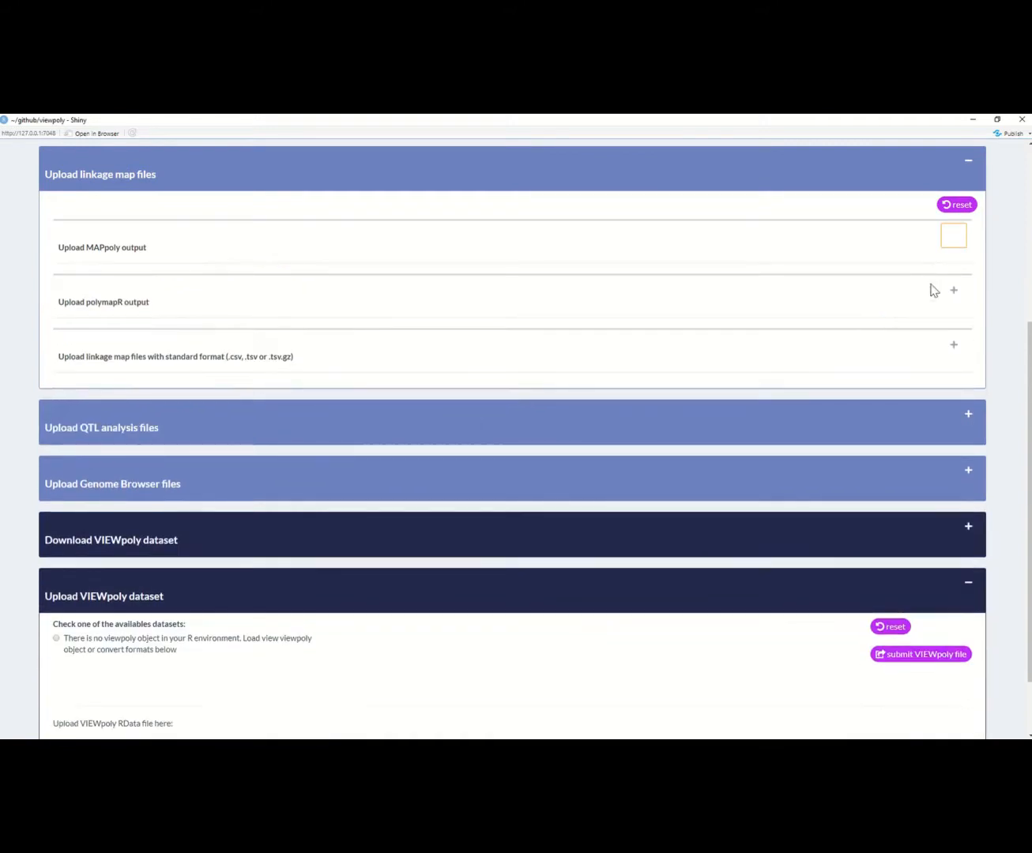
Step: Expand the standard-format linkage map upload and save its genetic_map.tsv example file in the inputs_examples folder
{"action": "left_click", "coordinate": [953, 346]}
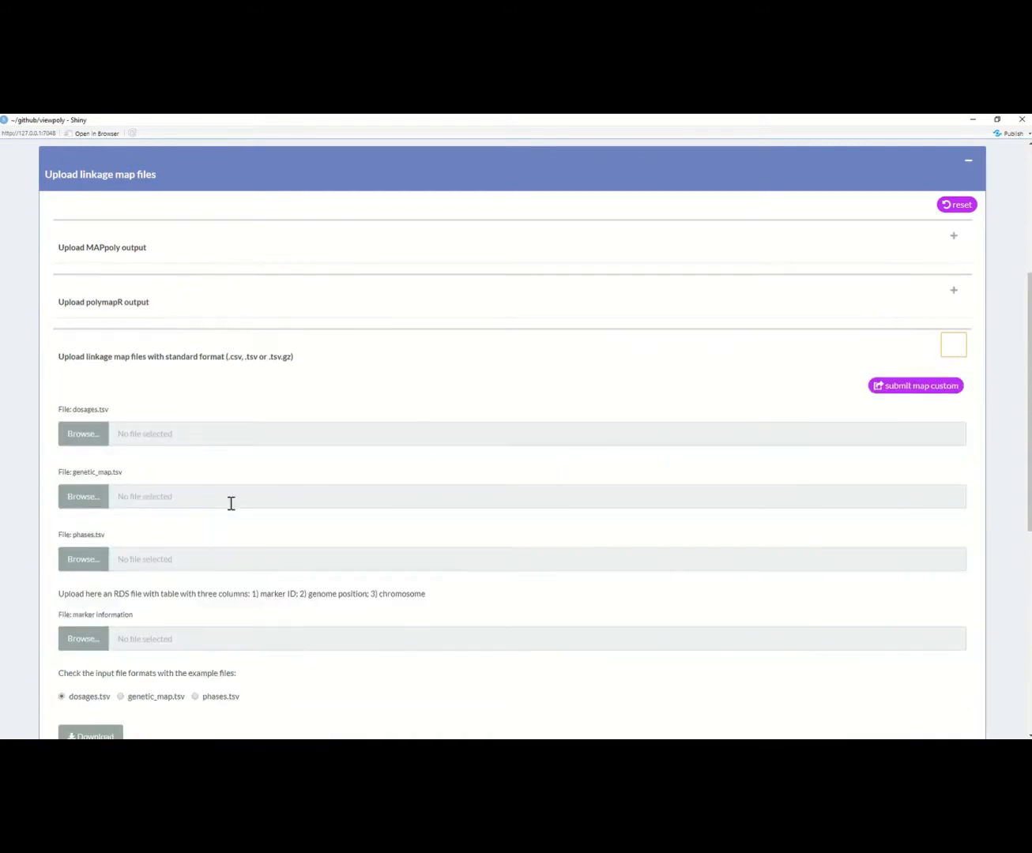
{"action": "scroll", "coordinate": [77, 584], "scroll_direction": "down", "scroll_amount": 2}
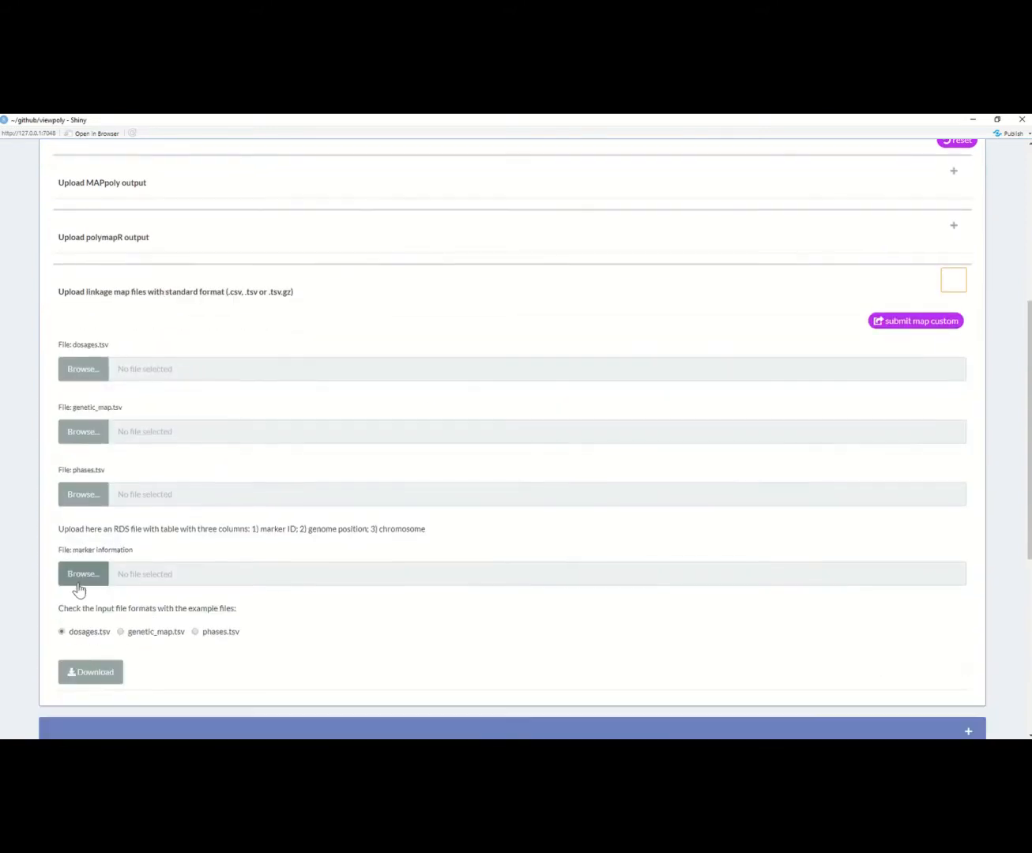
{"action": "scroll", "coordinate": [79, 590], "scroll_direction": "down", "scroll_amount": 1}
{"action": "left_click", "coordinate": [133, 603]}
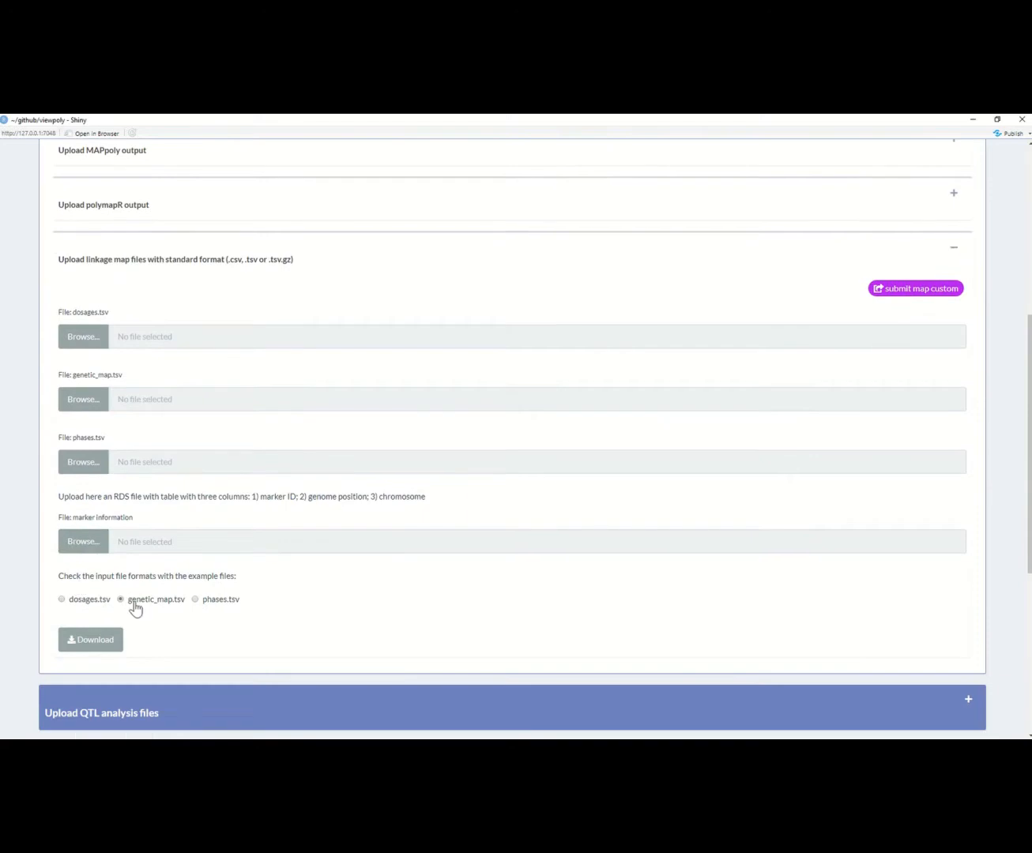
{"action": "left_click", "coordinate": [111, 646]}
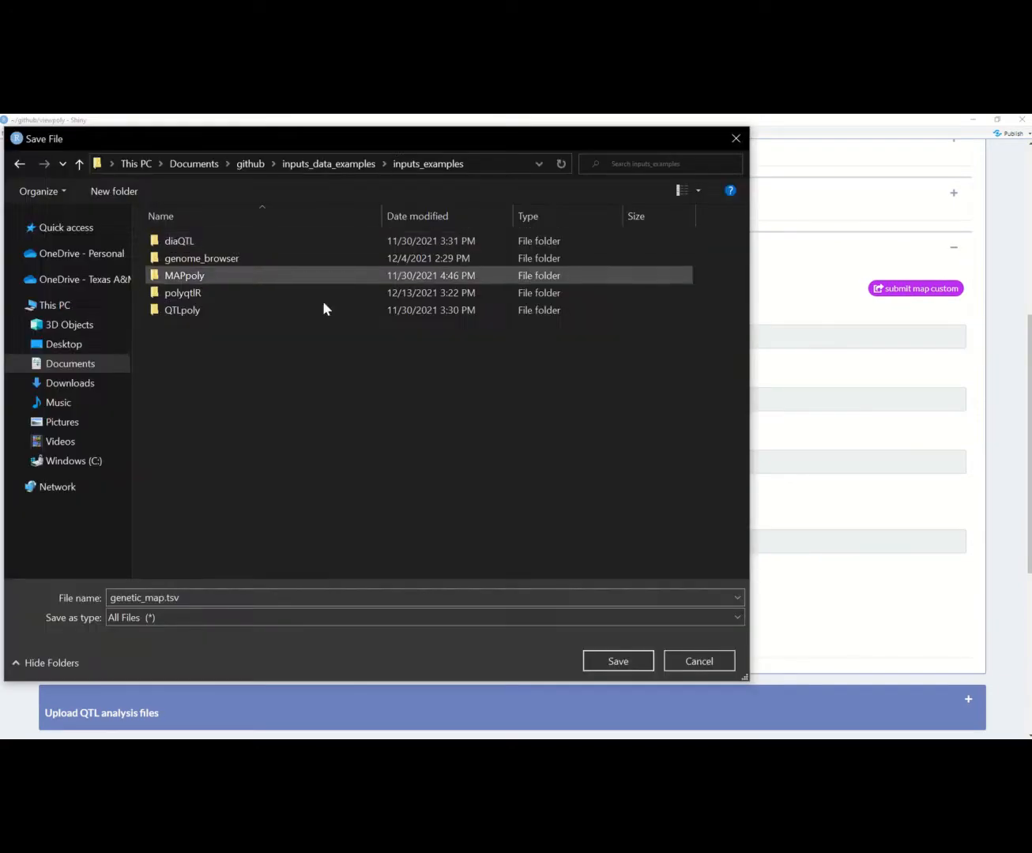
{"action": "left_click", "coordinate": [600, 660]}
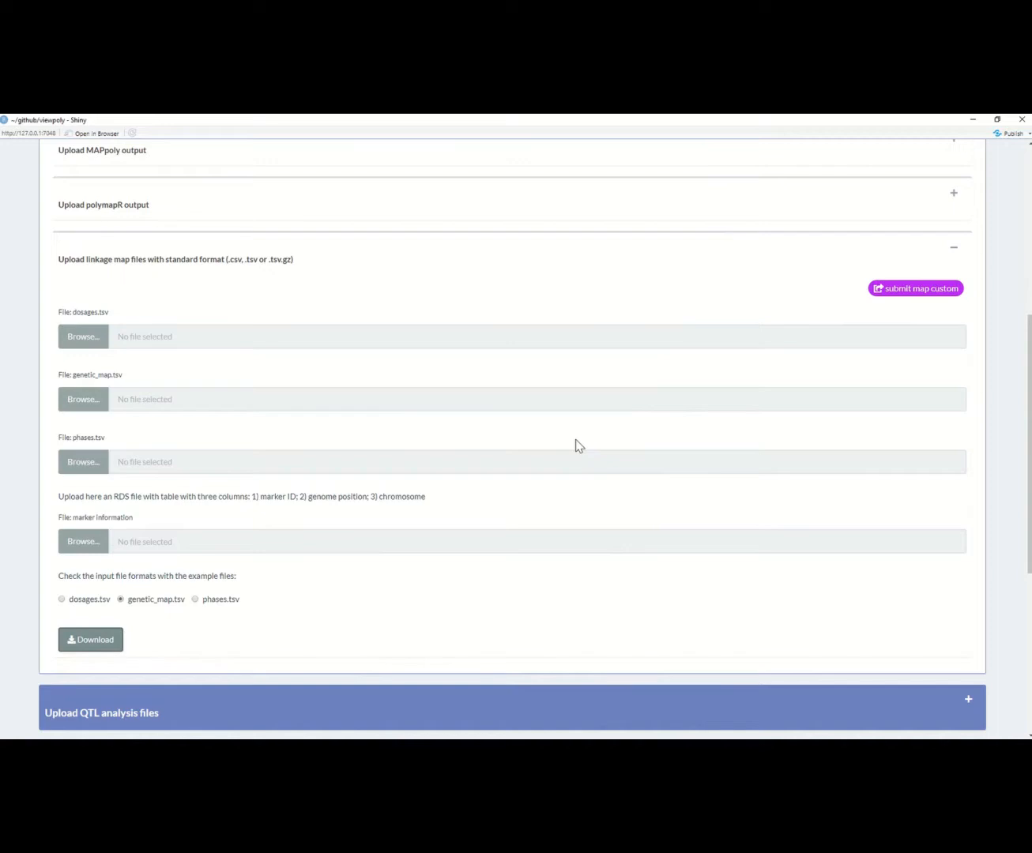
Step: Collapse the standard-format upload and the whole section for uploading linkage map files
{"action": "left_click", "coordinate": [953, 249]}
{"action": "scroll", "coordinate": [970, 332], "scroll_direction": "up", "scroll_amount": 2}
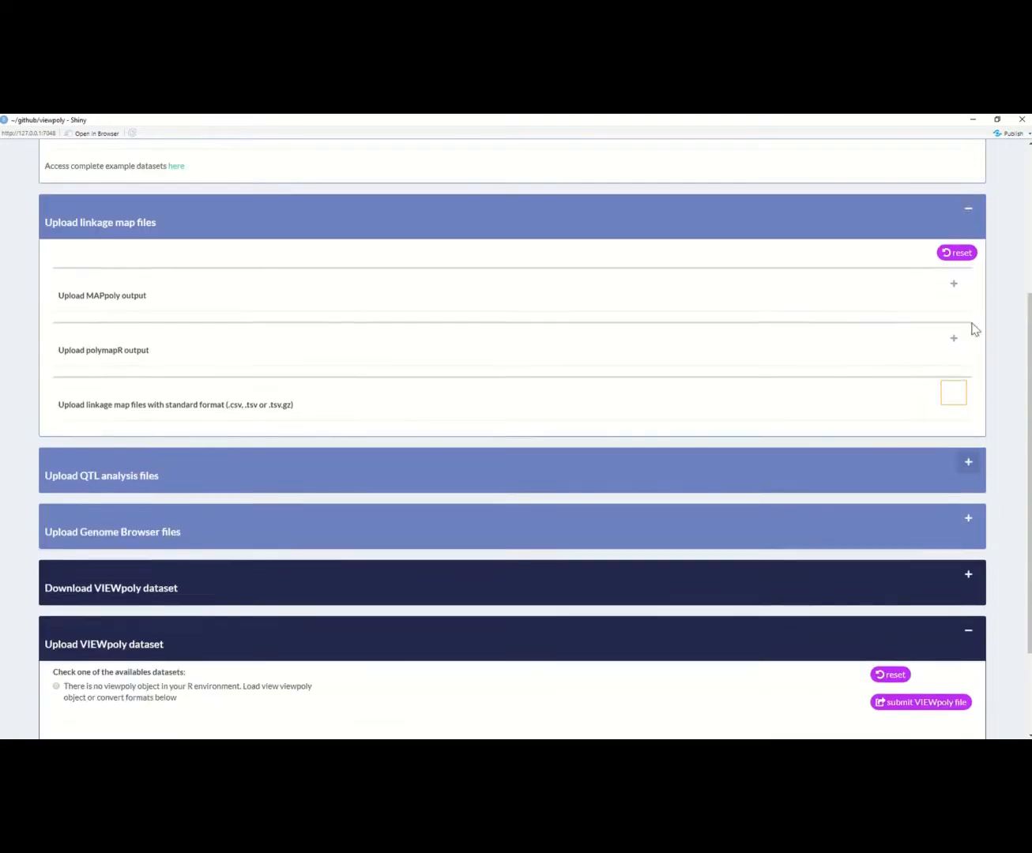
{"action": "left_click", "coordinate": [968, 211]}
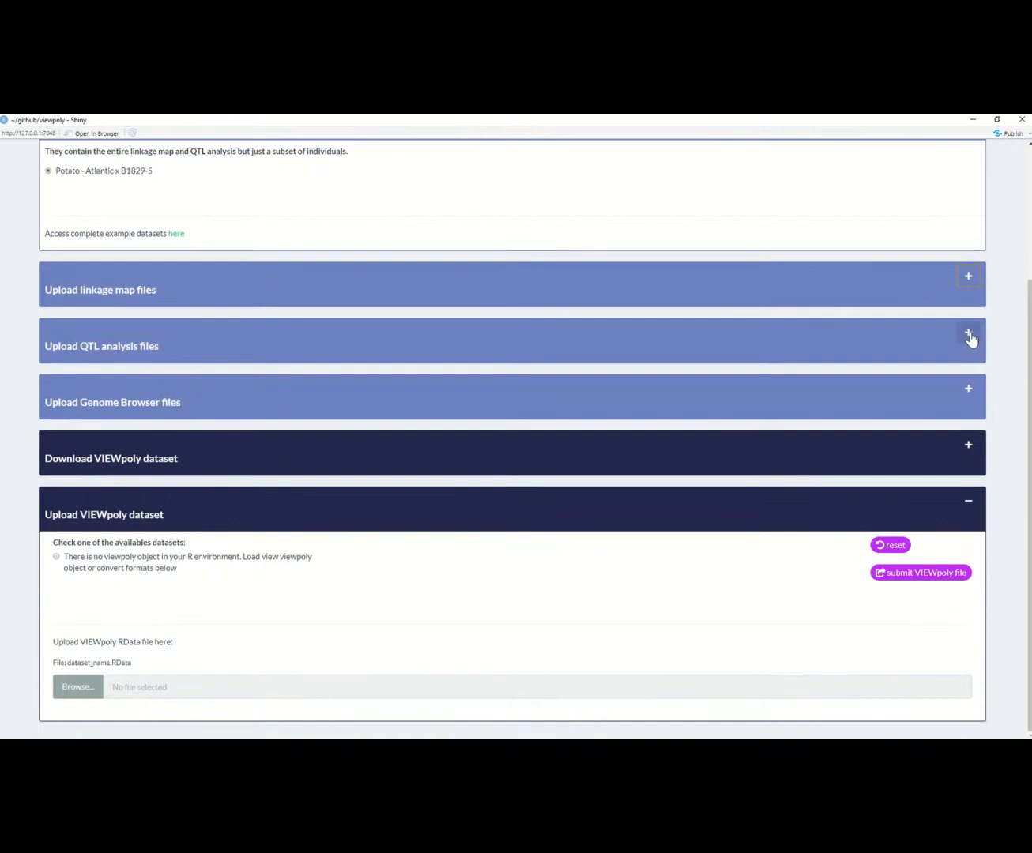
Step: Expand the QTL analysis and QTLpoly output uploads, and upload tetra_QTLpoly_data.RData from the QTLpoly folder as the qtlpoly.data file
{"action": "left_click", "coordinate": [969, 339]}
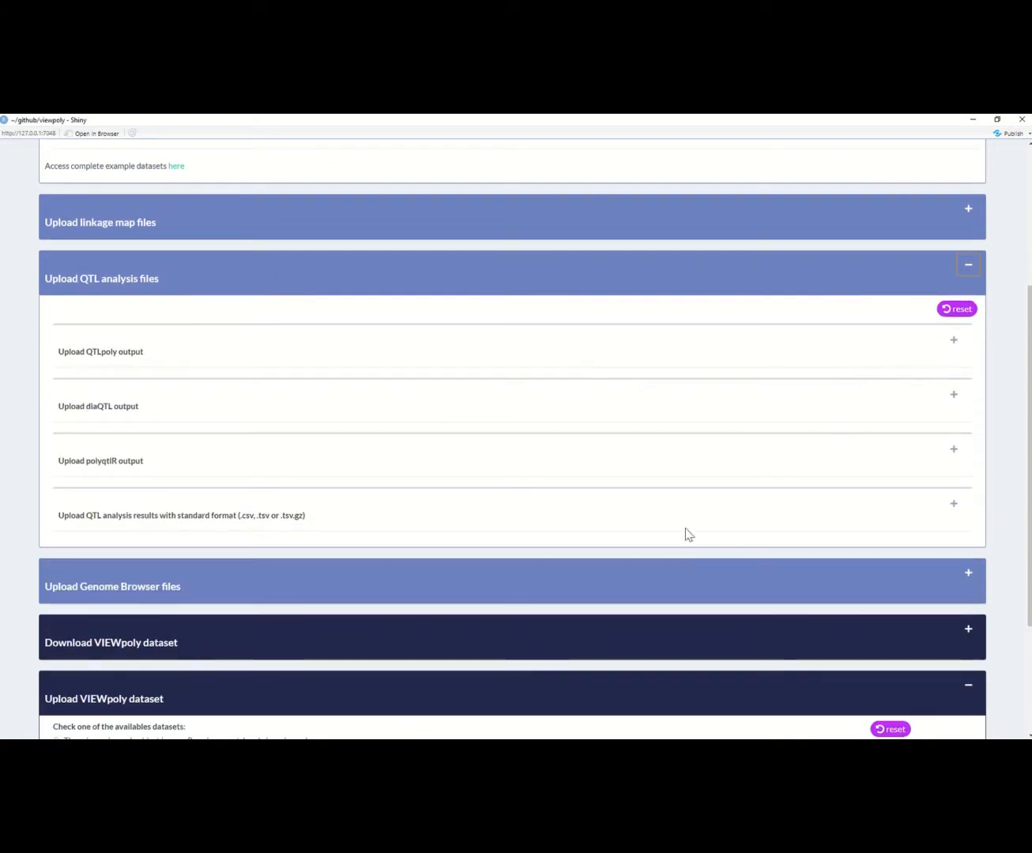
{"action": "left_click", "coordinate": [949, 344]}
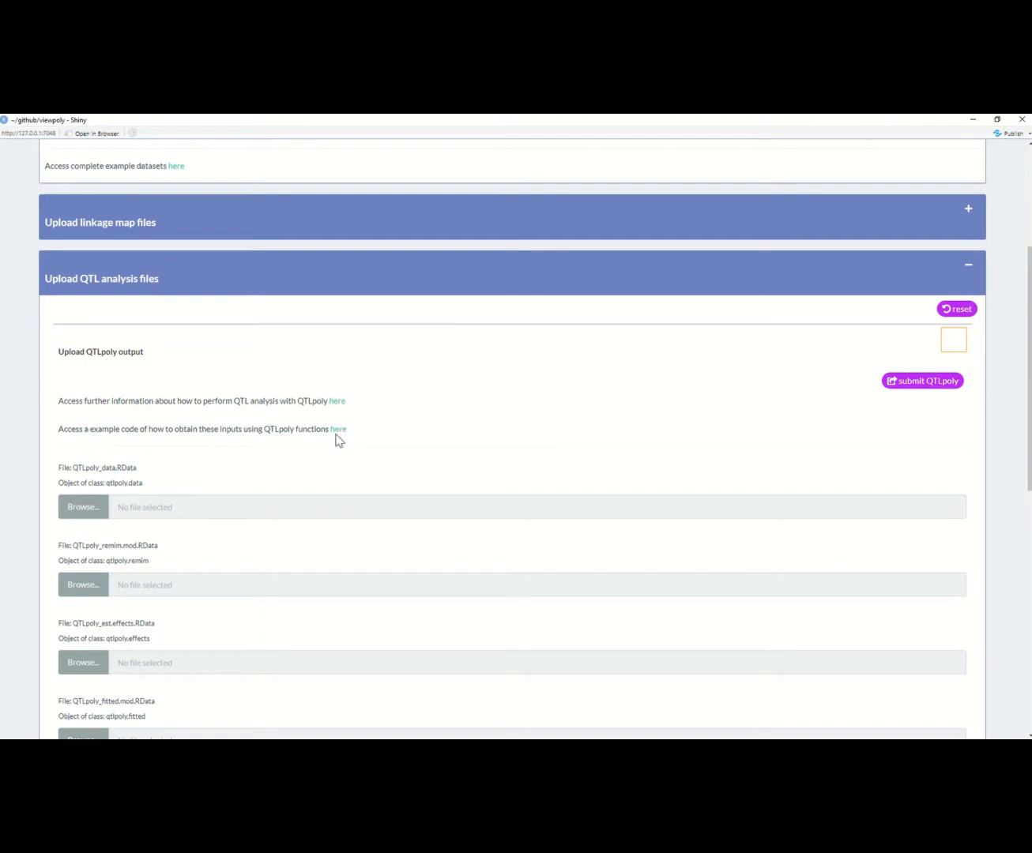
{"action": "scroll", "coordinate": [502, 432], "scroll_direction": "down", "scroll_amount": 2}
{"action": "scroll", "coordinate": [503, 435], "scroll_direction": "down", "scroll_amount": 2}
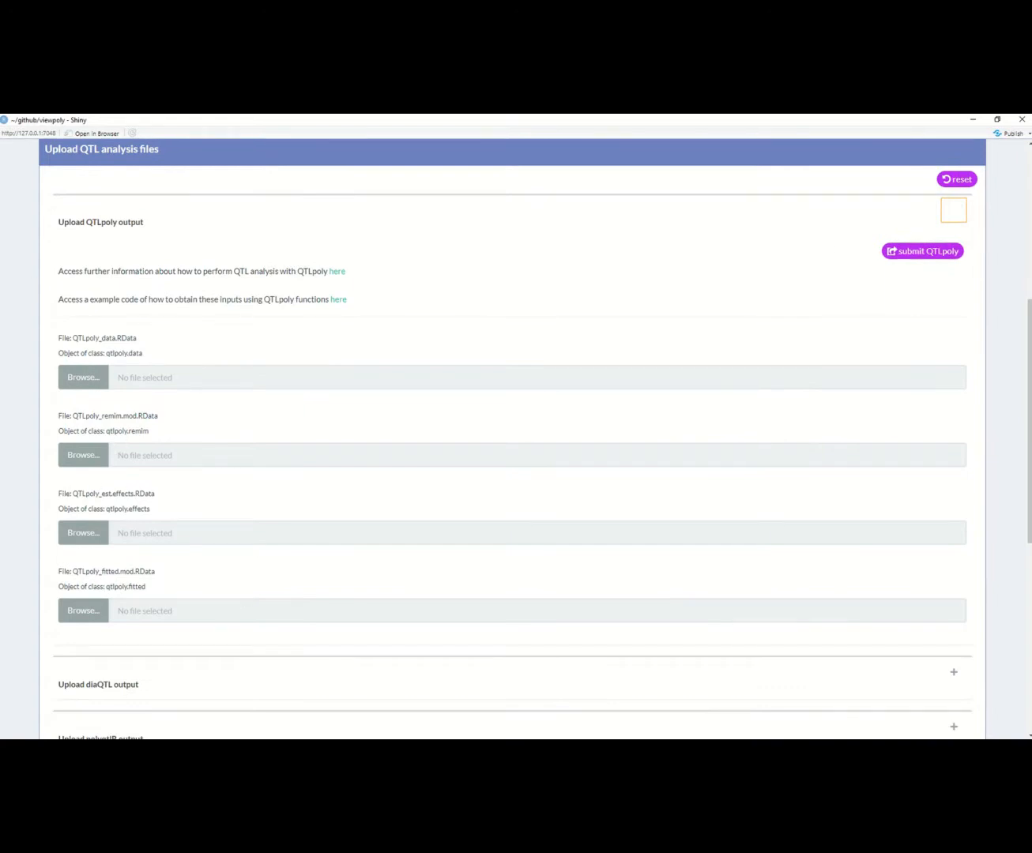
{"action": "left_click", "coordinate": [80, 383]}
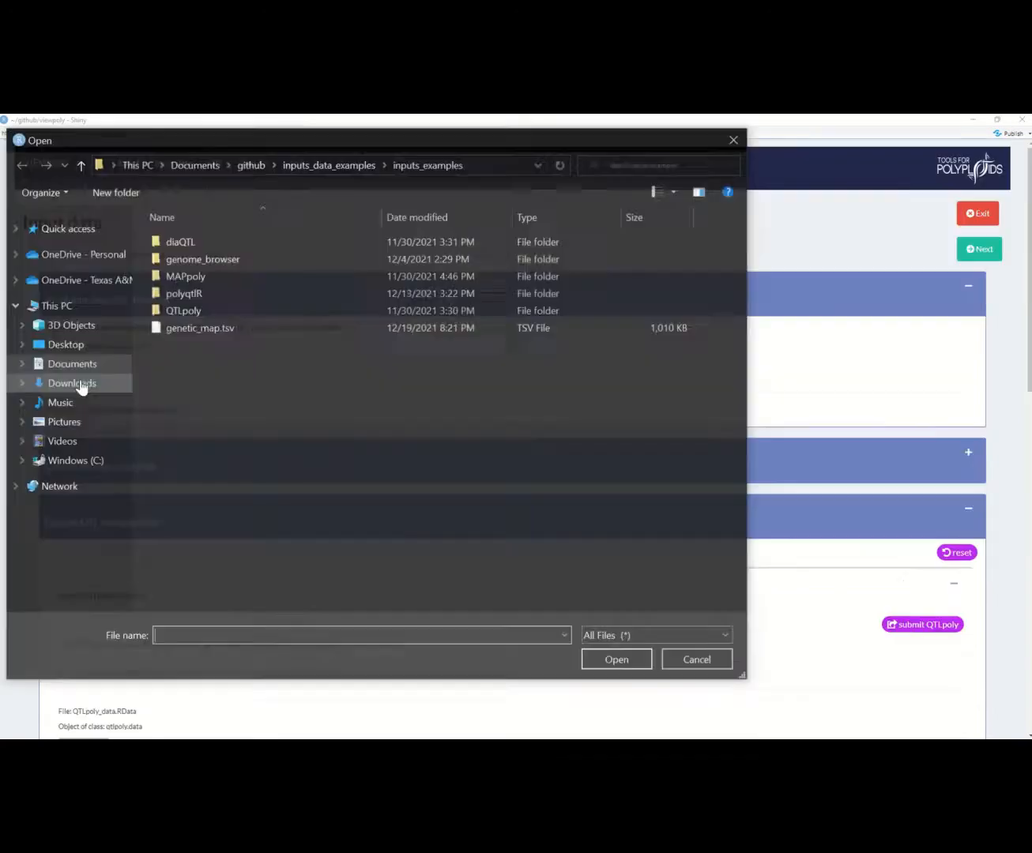
{"action": "double_click", "coordinate": [222, 309]}
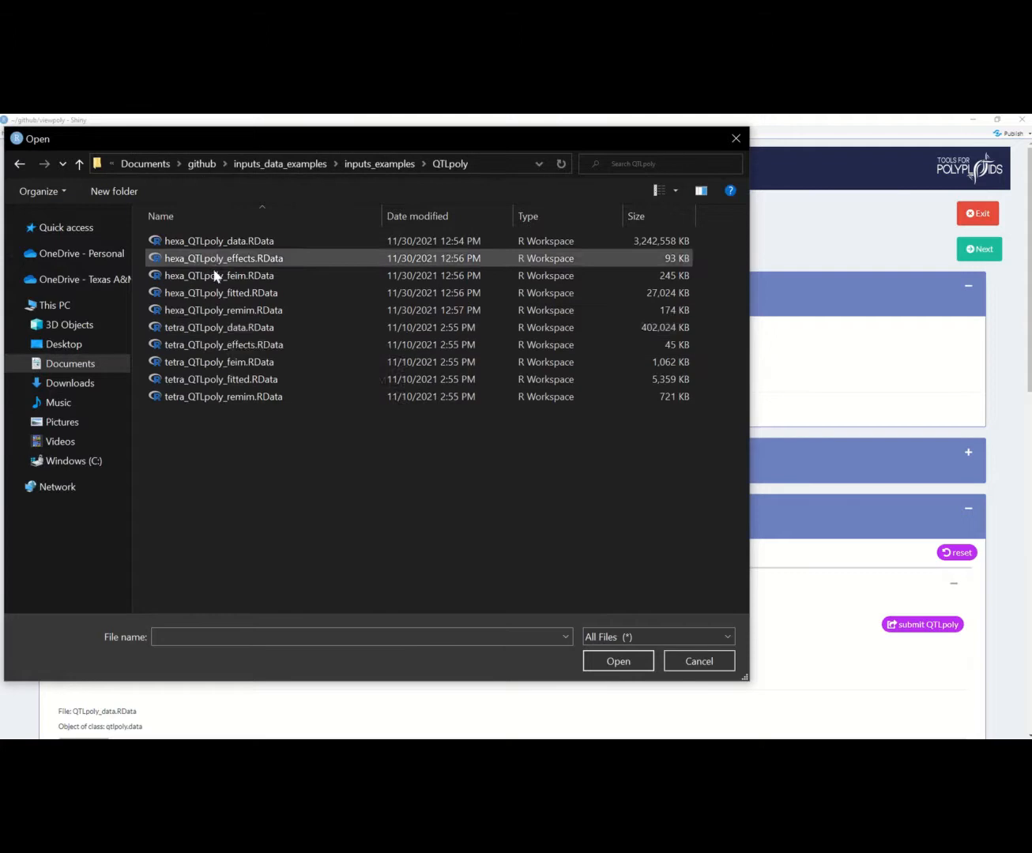
{"action": "left_click", "coordinate": [230, 334]}
{"action": "double_click", "coordinate": [229, 329]}
{"action": "scroll", "coordinate": [242, 604], "scroll_direction": "down", "scroll_amount": 5}
Step: Upload tetra_QTLpoly_remim.RData, tetra_QTLpoly_effects.RData and tetra_QTLpoly_fitted.RData as the QTLpoly remim, effects and fitted files
{"action": "left_click", "coordinate": [96, 471]}
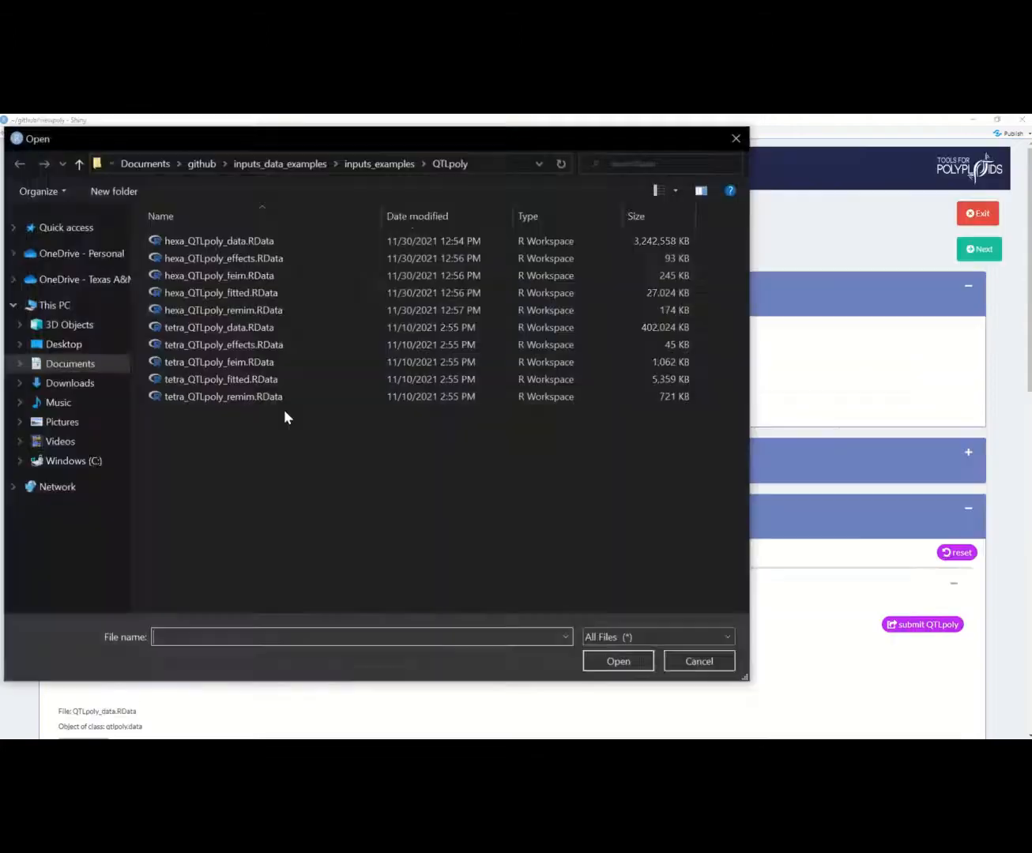
{"action": "double_click", "coordinate": [261, 398]}
{"action": "scroll", "coordinate": [126, 624], "scroll_direction": "down", "scroll_amount": 3}
{"action": "left_click", "coordinate": [97, 581]}
{"action": "double_click", "coordinate": [274, 345]}
{"action": "scroll", "coordinate": [148, 586], "scroll_direction": "down", "scroll_amount": 8}
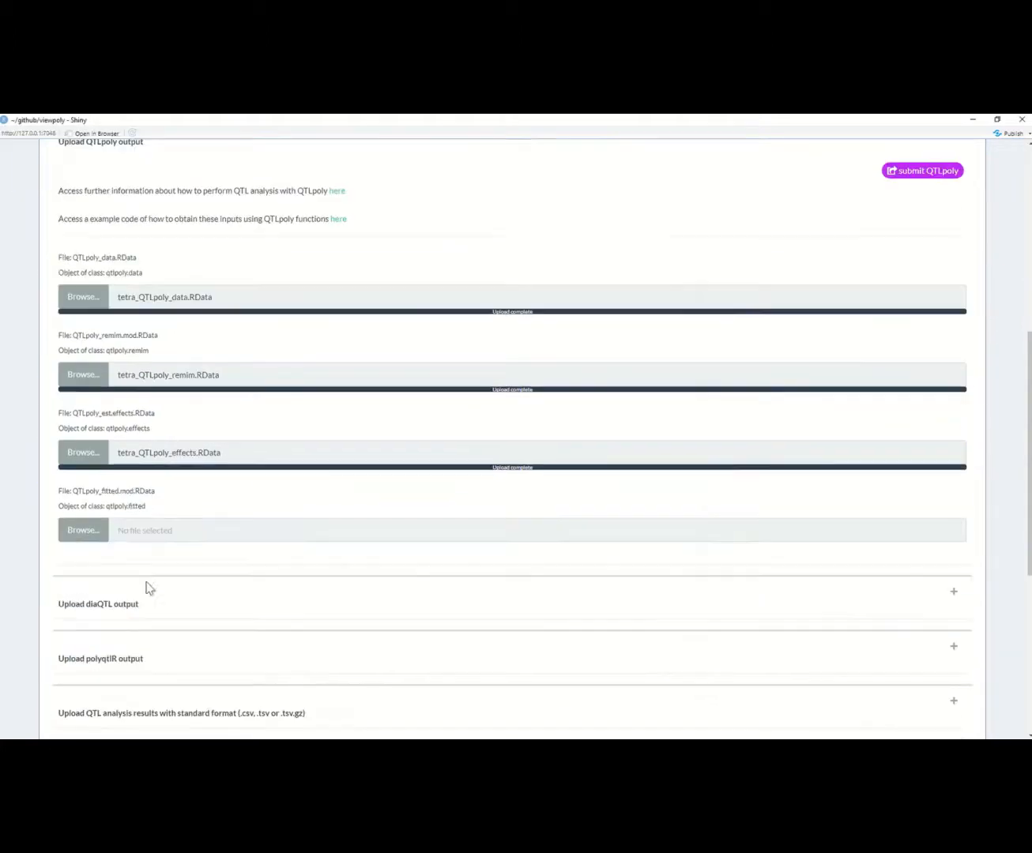
{"action": "left_click", "coordinate": [98, 533]}
{"action": "double_click", "coordinate": [237, 379]}
{"action": "scroll", "coordinate": [447, 604], "scroll_direction": "down", "scroll_amount": 5}
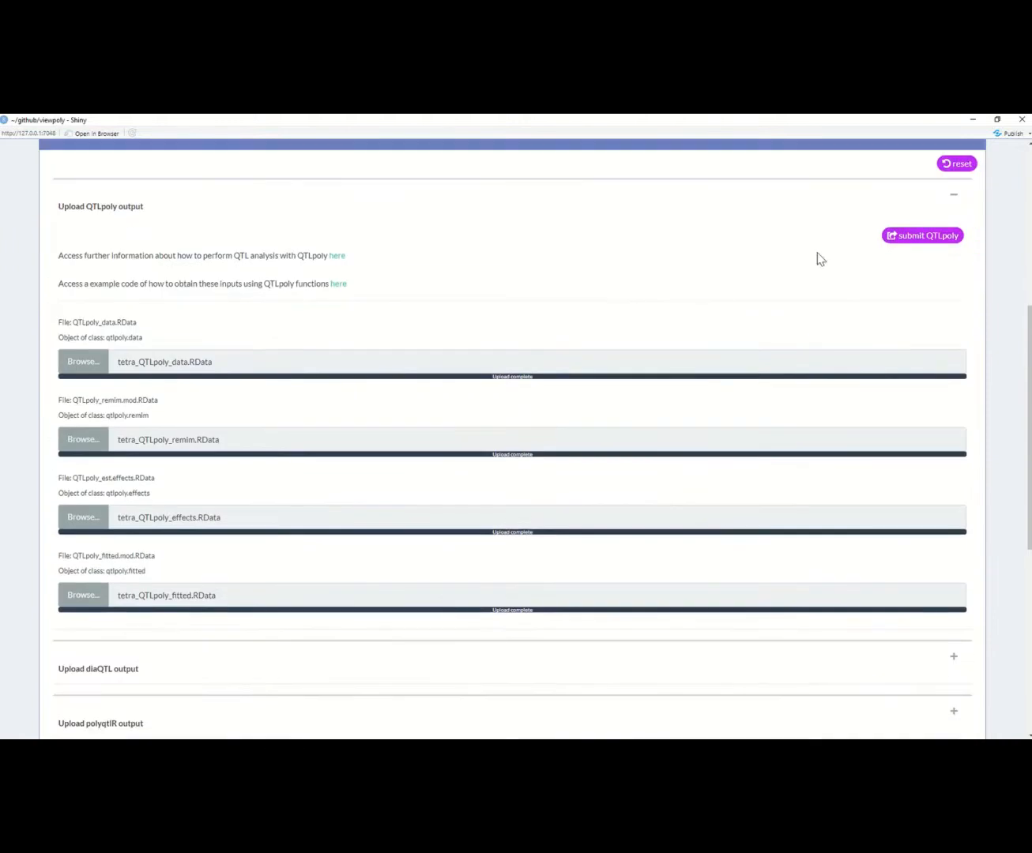
Step: Submit the QTLpoly output, and collapse its upload form together with the whole QTL analysis section
{"action": "left_click", "coordinate": [901, 238]}
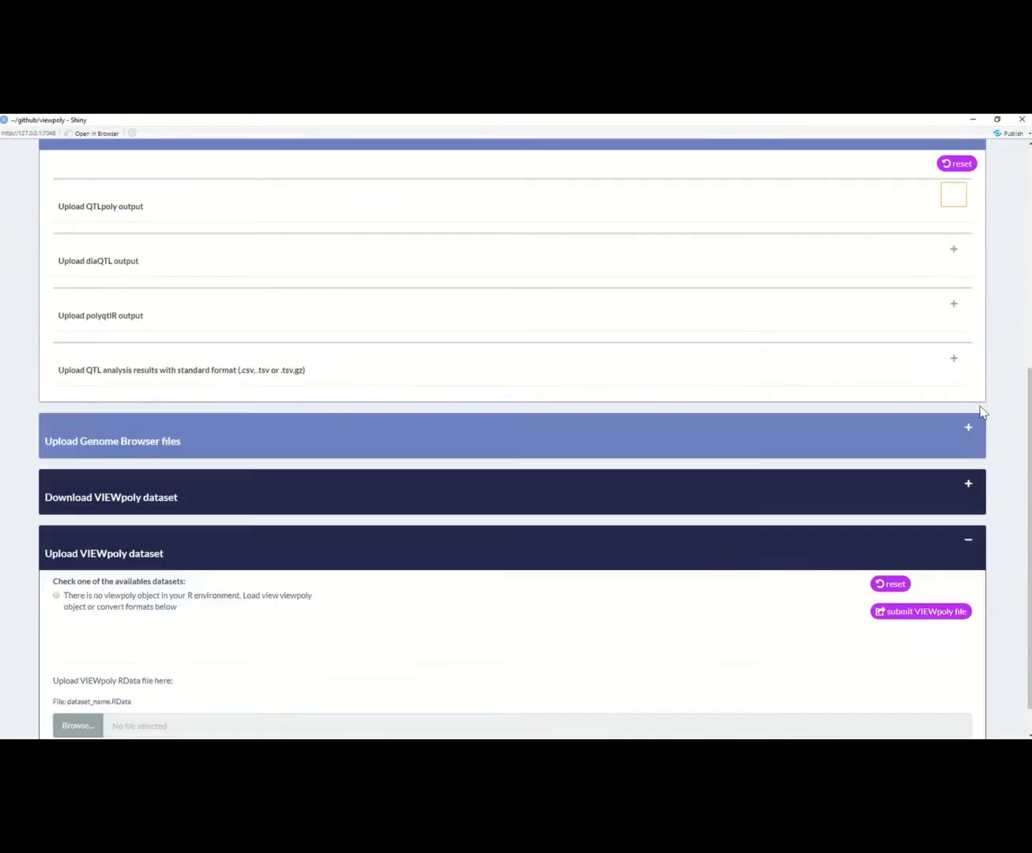
{"action": "scroll", "coordinate": [956, 178], "scroll_direction": "up", "scroll_amount": 1}
{"action": "left_click", "coordinate": [970, 156]}
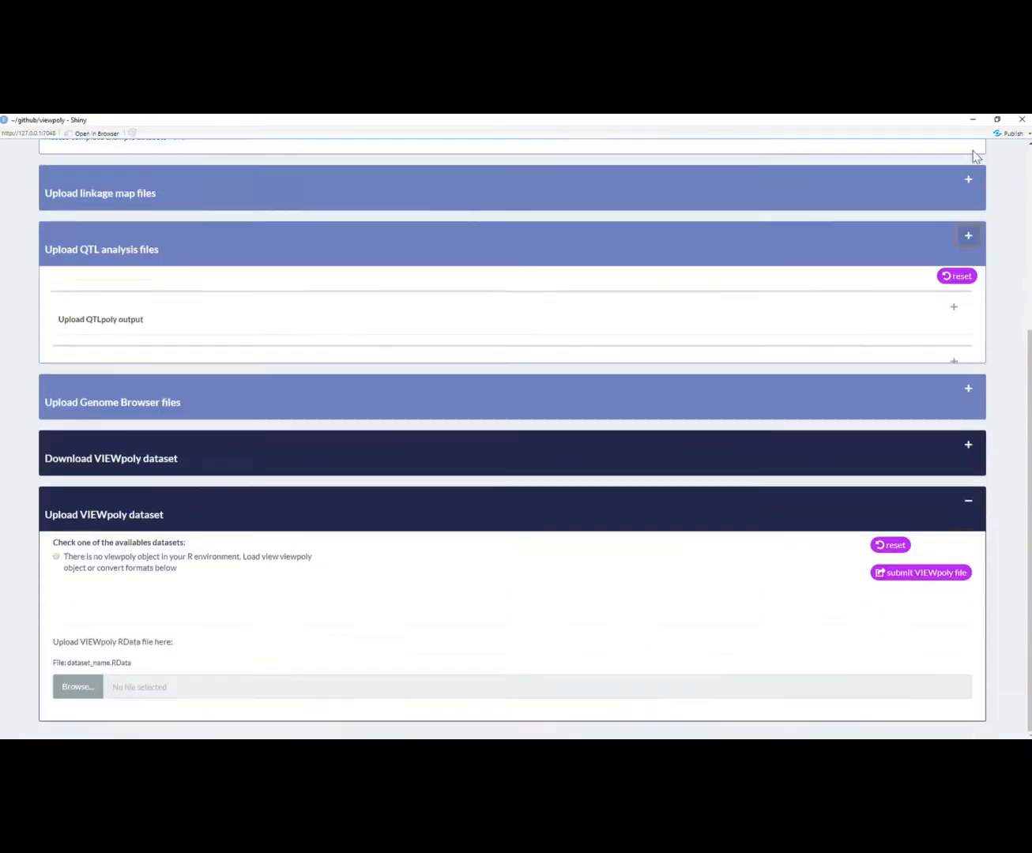
Step: Expand the Genome Browser upload section and examine its file and URL options for FASTA, GFF3, VCF, BAM/CRAM and WIG data
{"action": "left_click", "coordinate": [971, 390]}
{"action": "scroll", "coordinate": [973, 392], "scroll_direction": "down", "scroll_amount": 2}
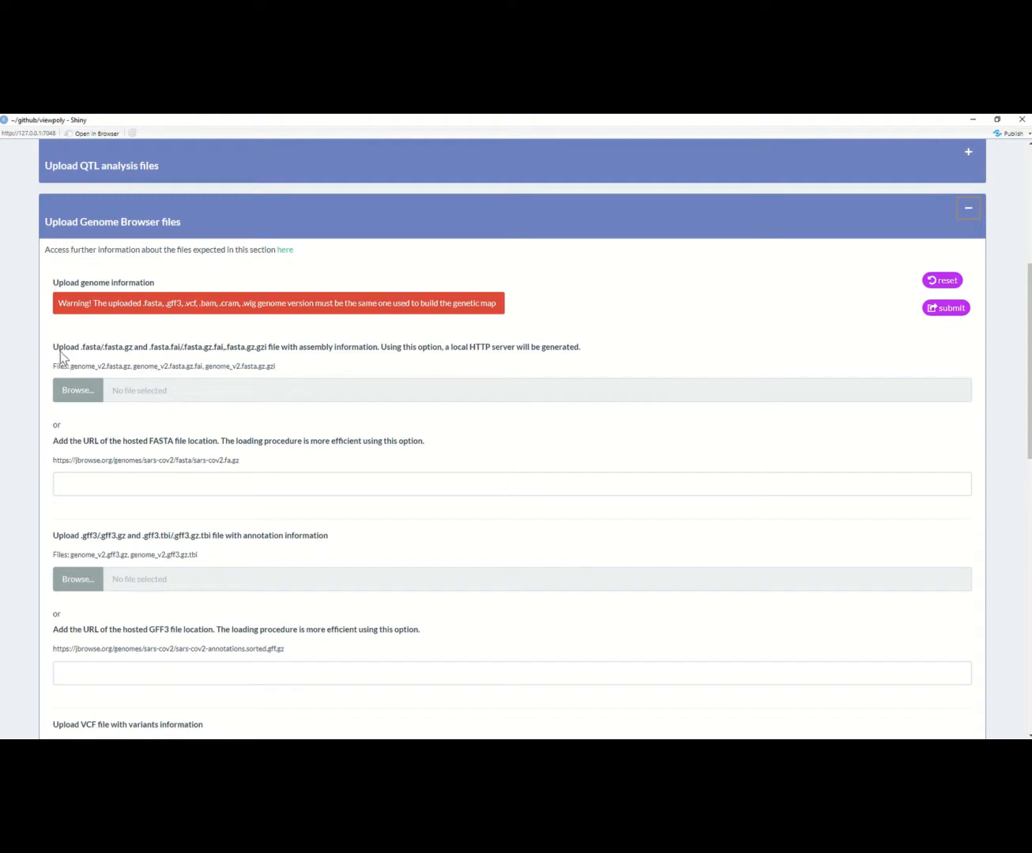
{"action": "left_click_drag", "start_coordinate": [60, 349], "coordinate": [155, 346]}
{"action": "scroll", "coordinate": [257, 480], "scroll_direction": "down", "scroll_amount": 1}
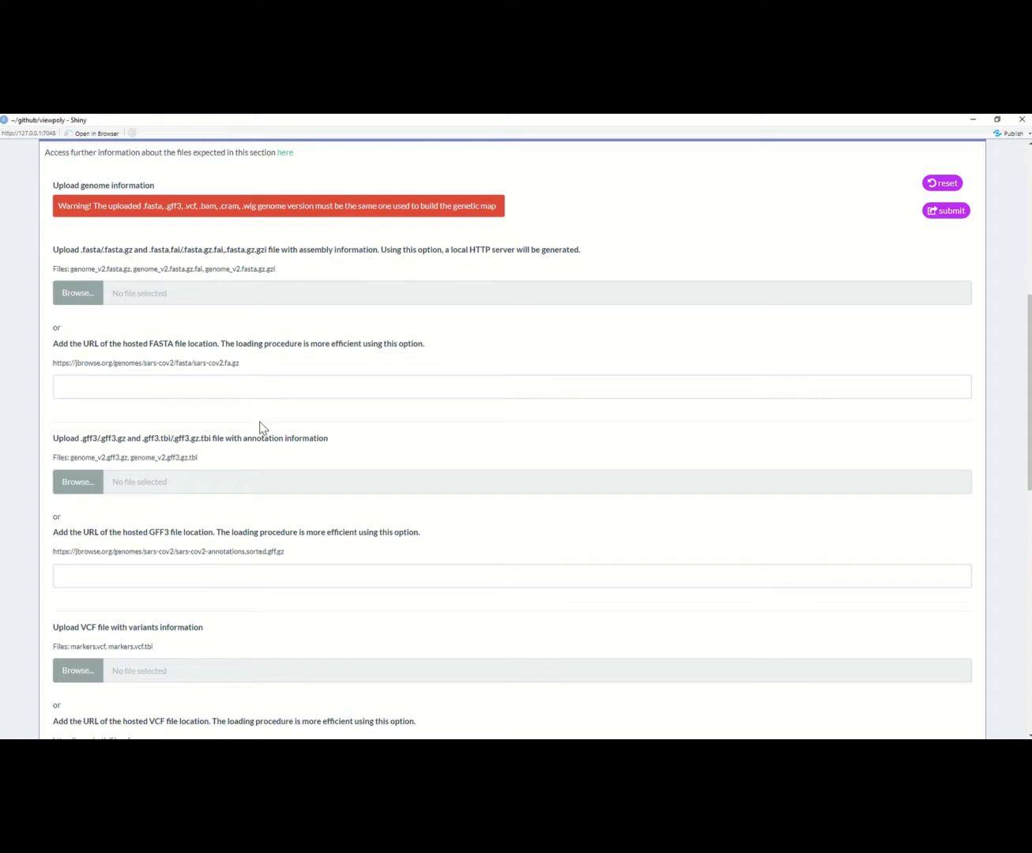
{"action": "scroll", "coordinate": [261, 428], "scroll_direction": "down", "scroll_amount": 1}
{"action": "scroll", "coordinate": [261, 428], "scroll_direction": "down", "scroll_amount": 3}
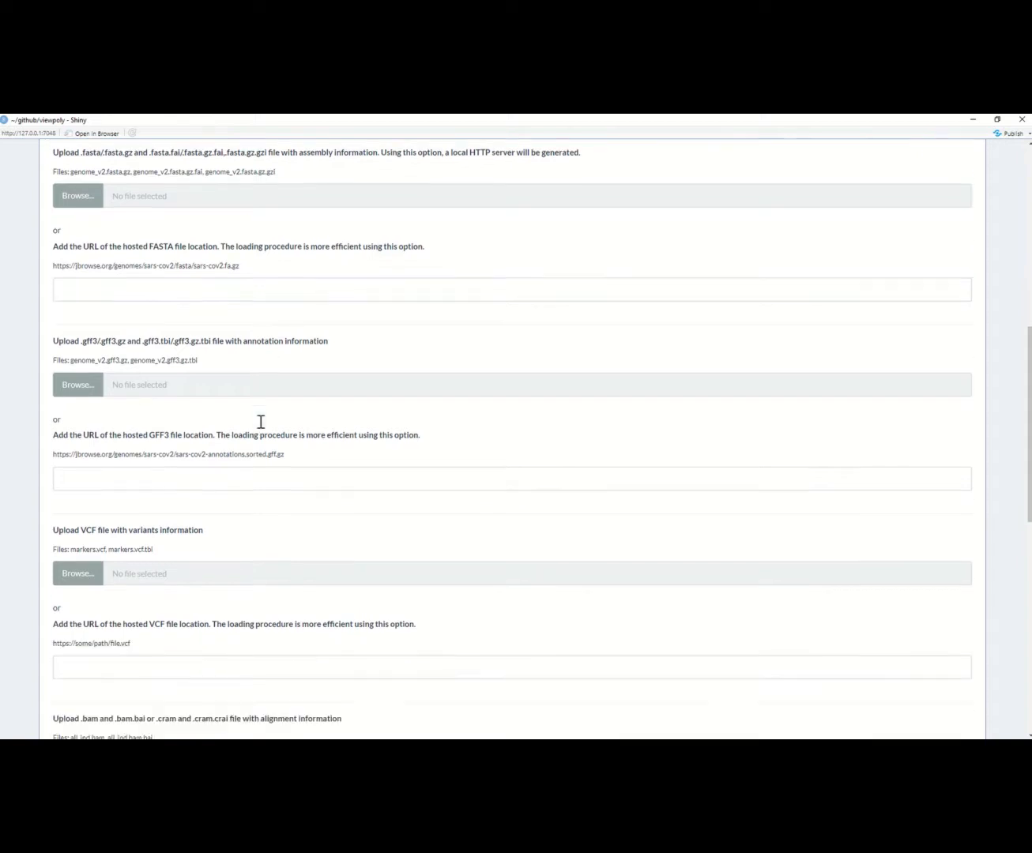
{"action": "scroll", "coordinate": [260, 428], "scroll_direction": "down", "scroll_amount": 4}
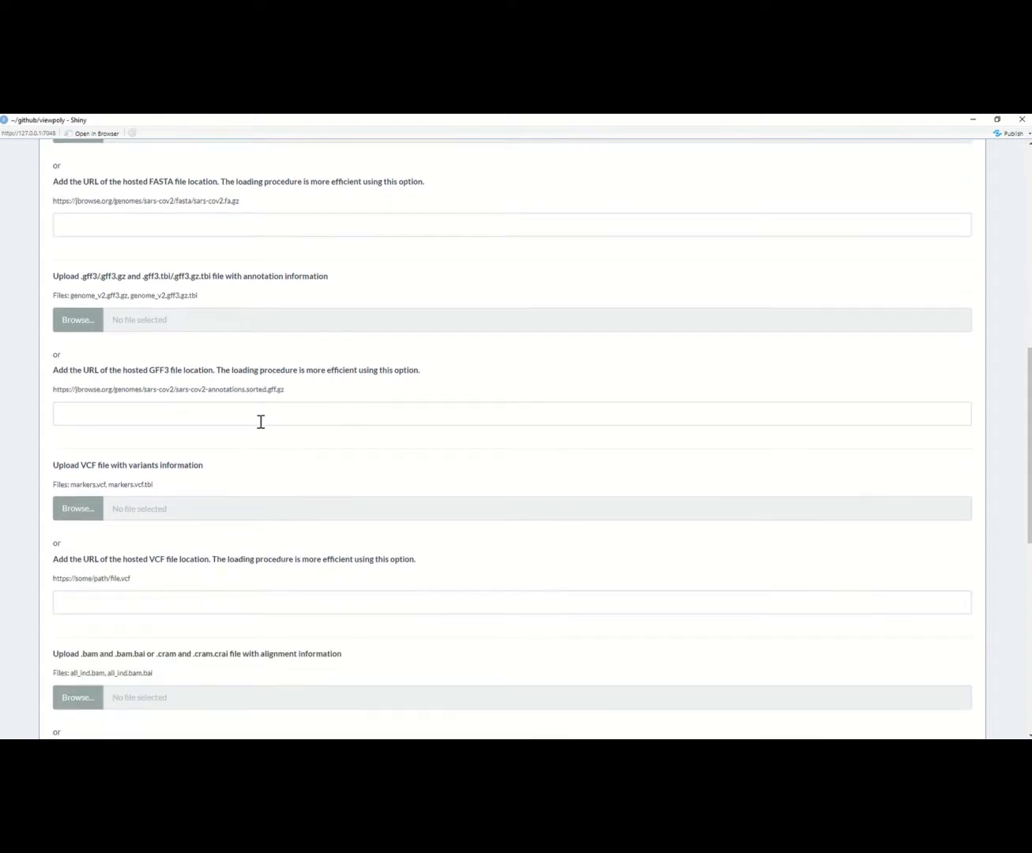
{"action": "scroll", "coordinate": [263, 428], "scroll_direction": "down", "scroll_amount": 3}
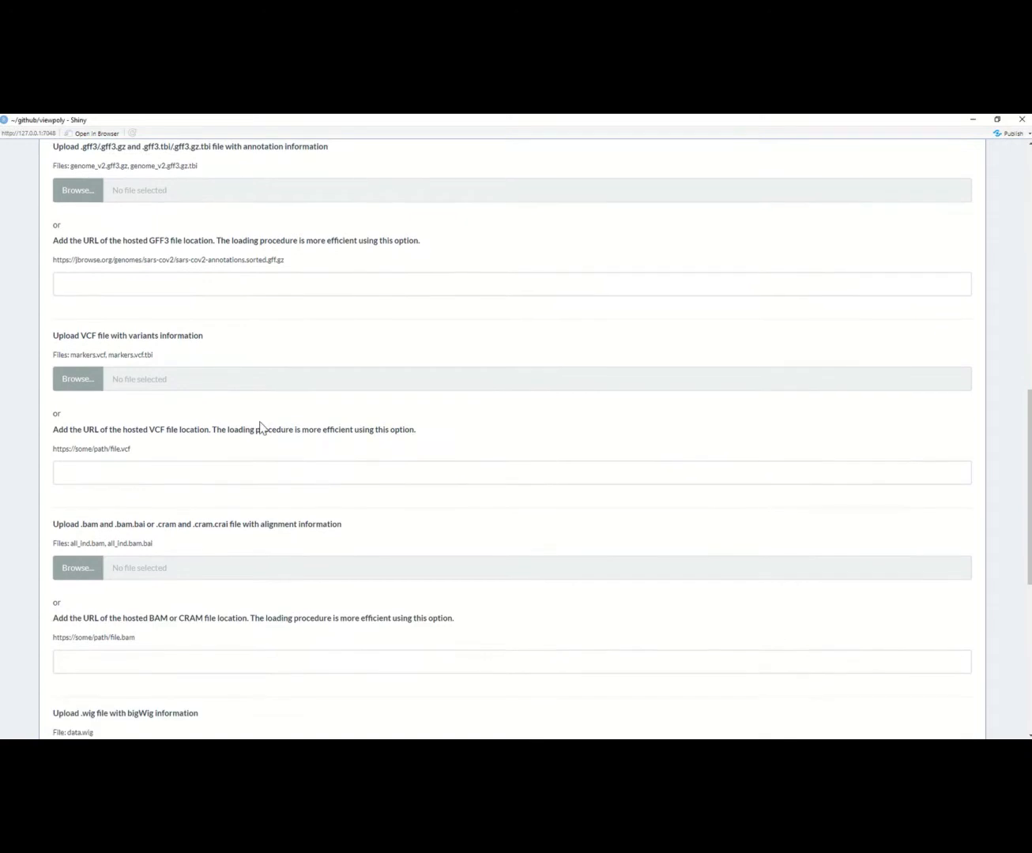
{"action": "scroll", "coordinate": [263, 427], "scroll_direction": "down", "scroll_amount": 3}
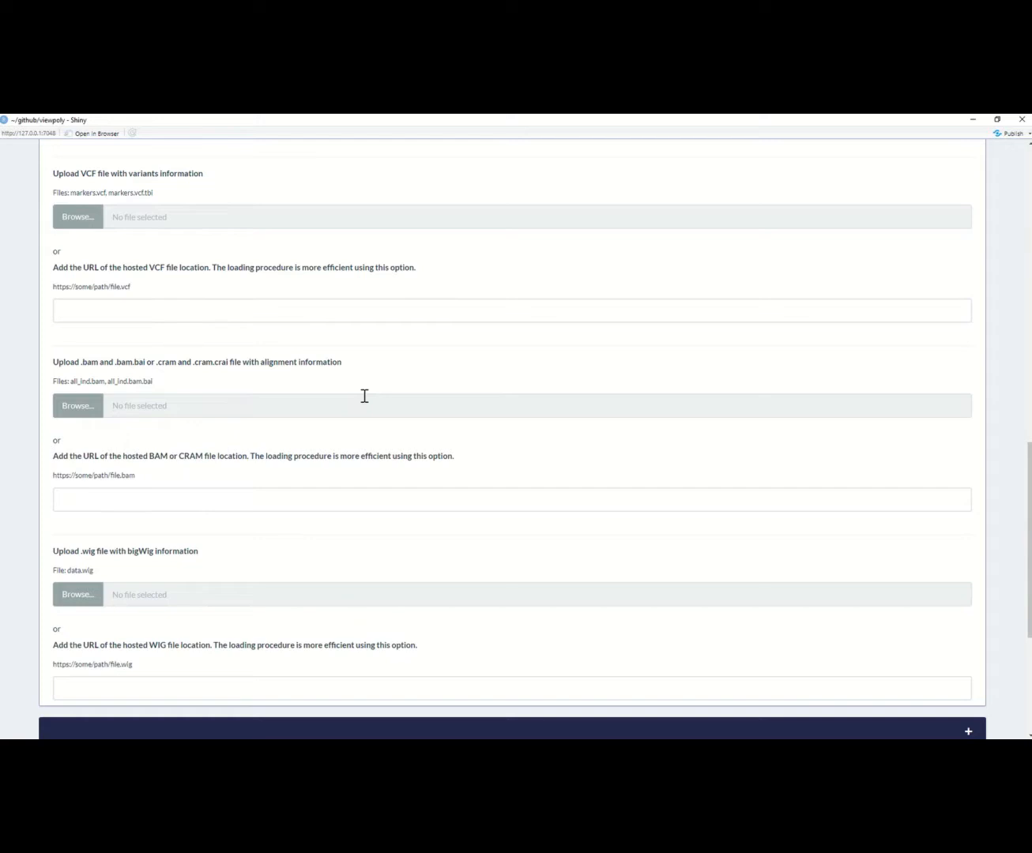
{"action": "scroll", "coordinate": [365, 396], "scroll_direction": "up", "scroll_amount": 6}
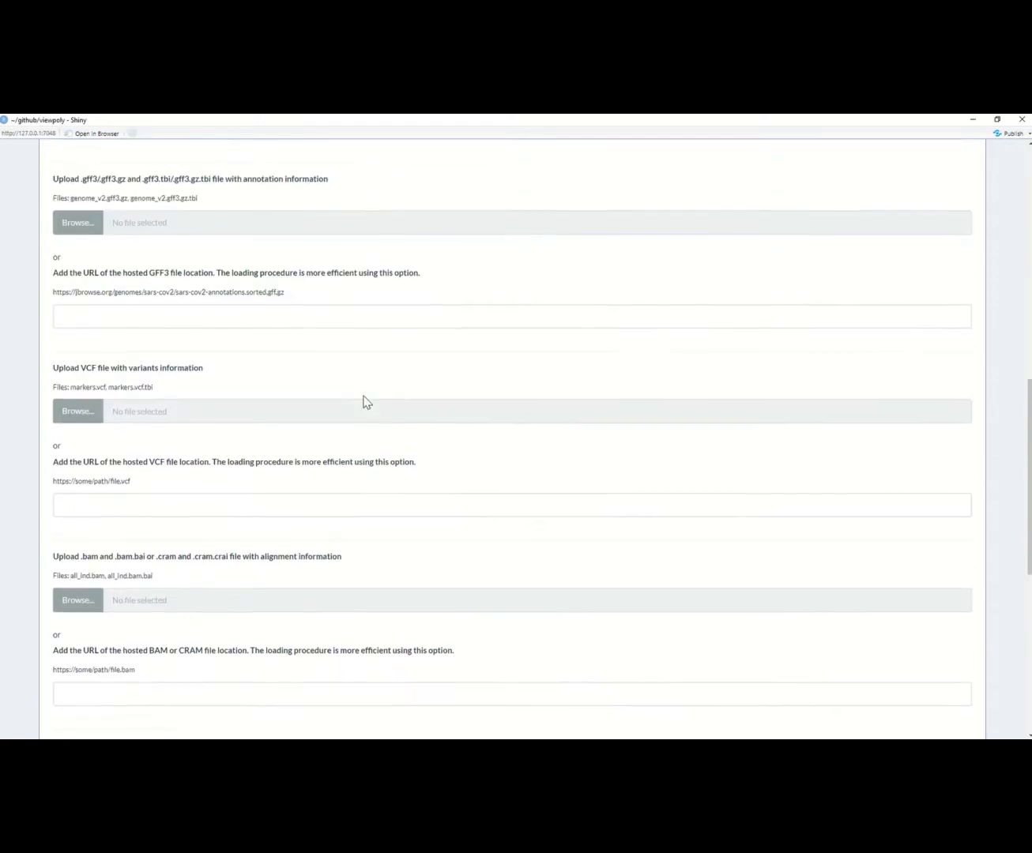
{"action": "scroll", "coordinate": [365, 401], "scroll_direction": "up", "scroll_amount": 4}
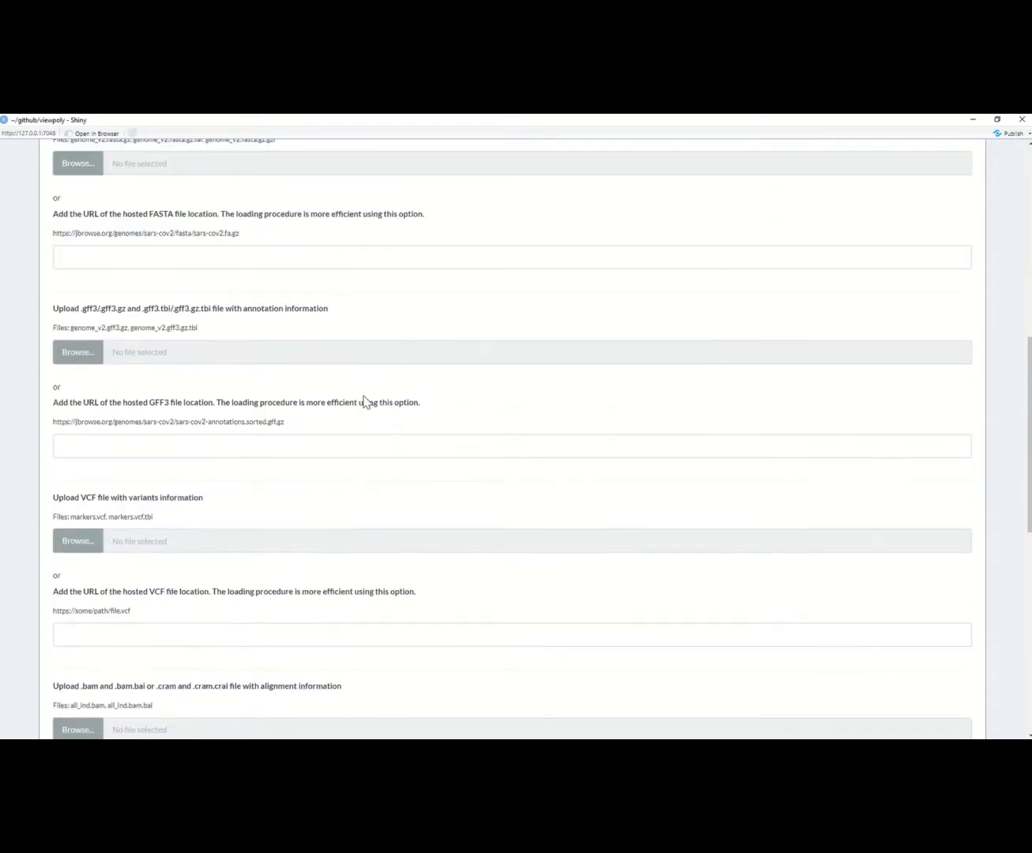
{"action": "scroll", "coordinate": [365, 401], "scroll_direction": "up", "scroll_amount": 4}
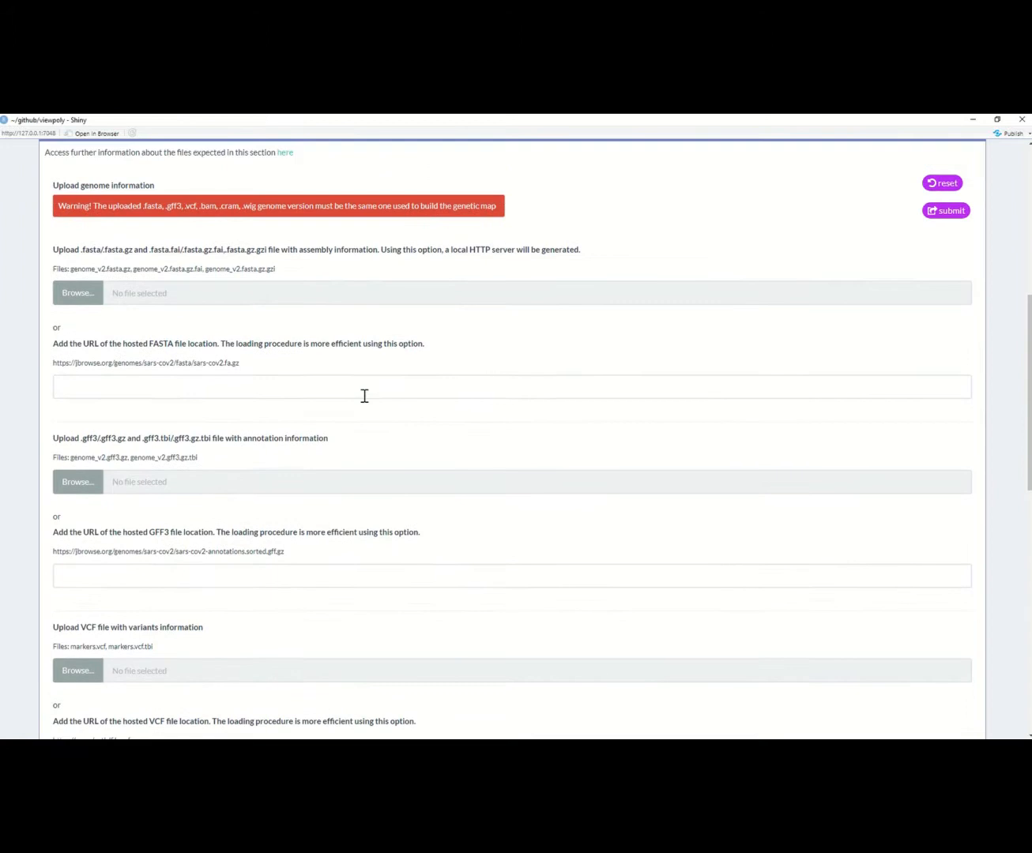
{"action": "scroll", "coordinate": [365, 396], "scroll_direction": "up", "scroll_amount": 1}
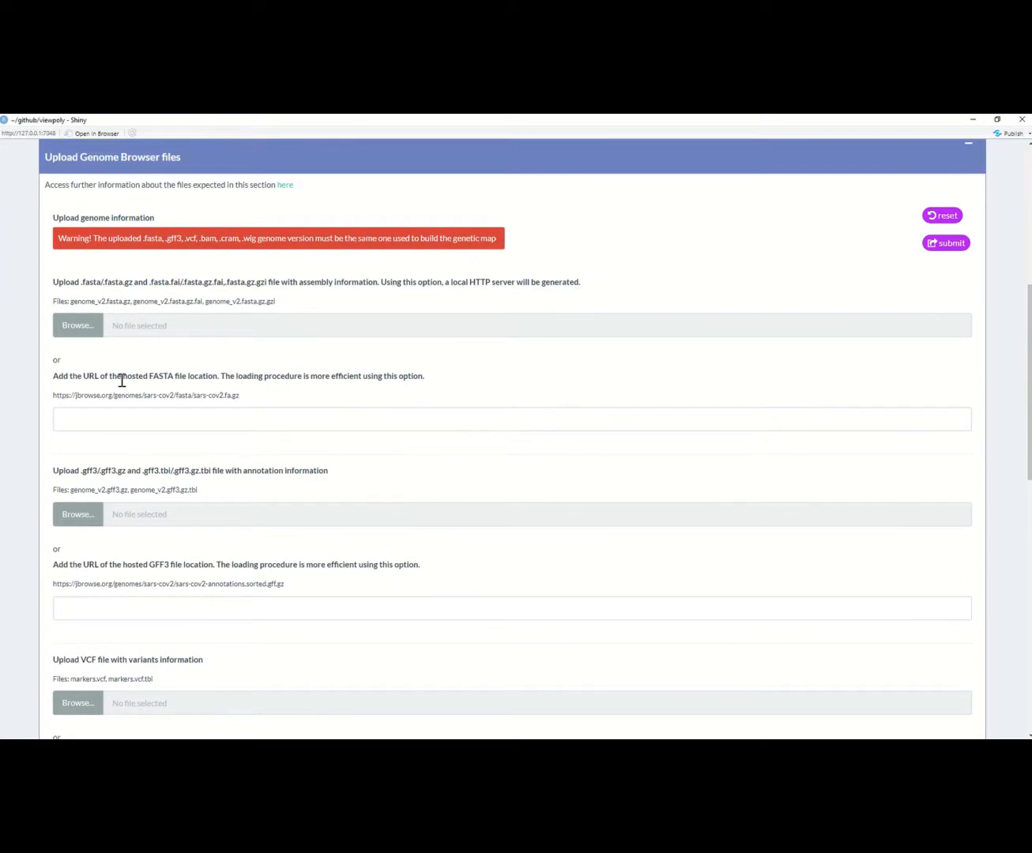
{"action": "left_click_drag", "start_coordinate": [70, 364], "coordinate": [27, 368]}
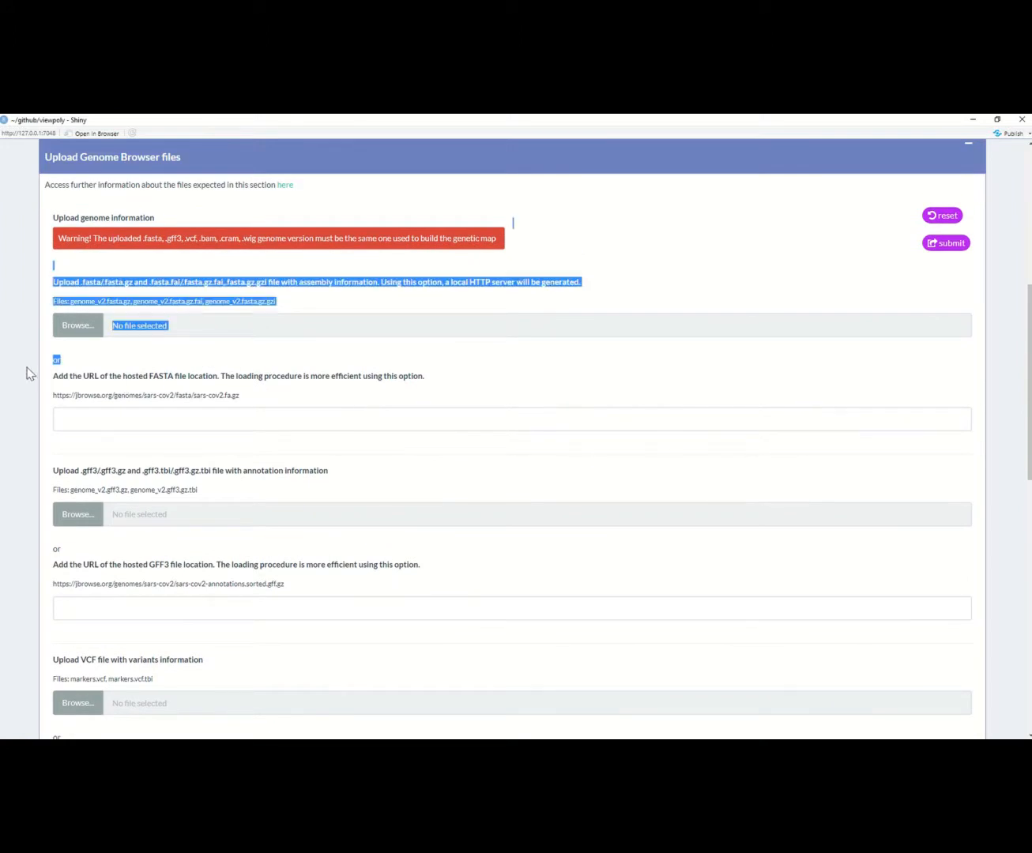
{"action": "left_click", "coordinate": [119, 368]}
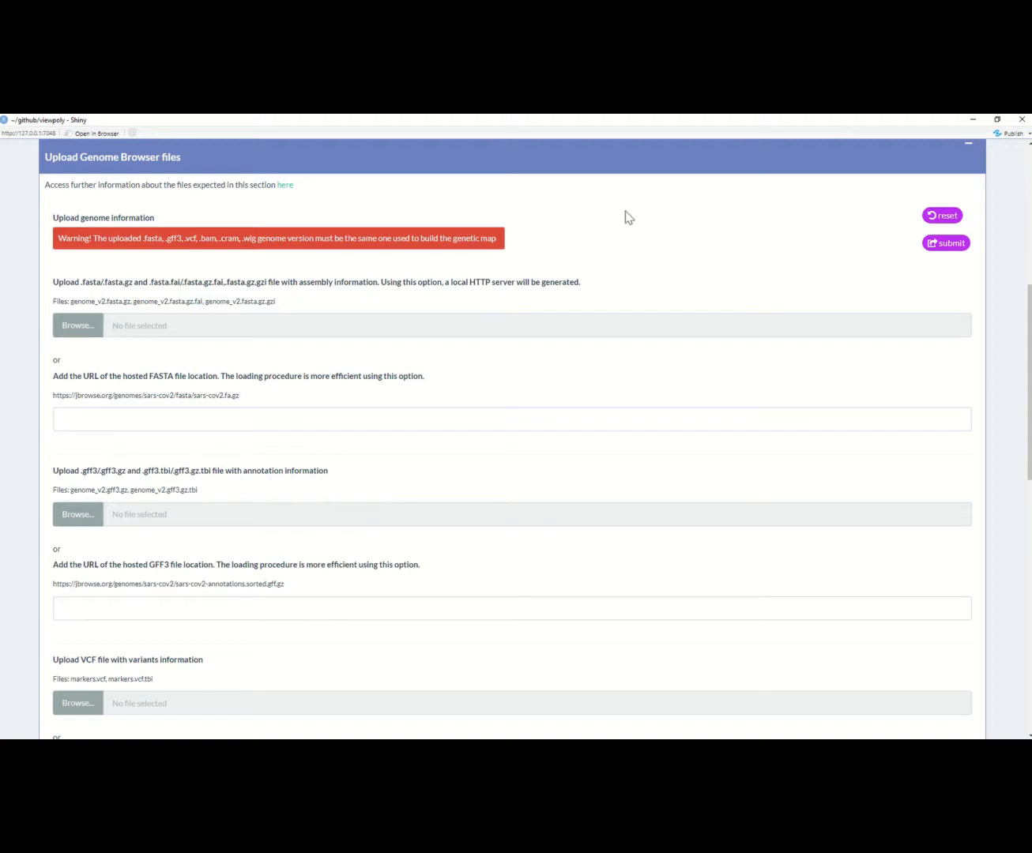
{"action": "left_click_drag", "start_coordinate": [134, 302], "coordinate": [271, 307]}
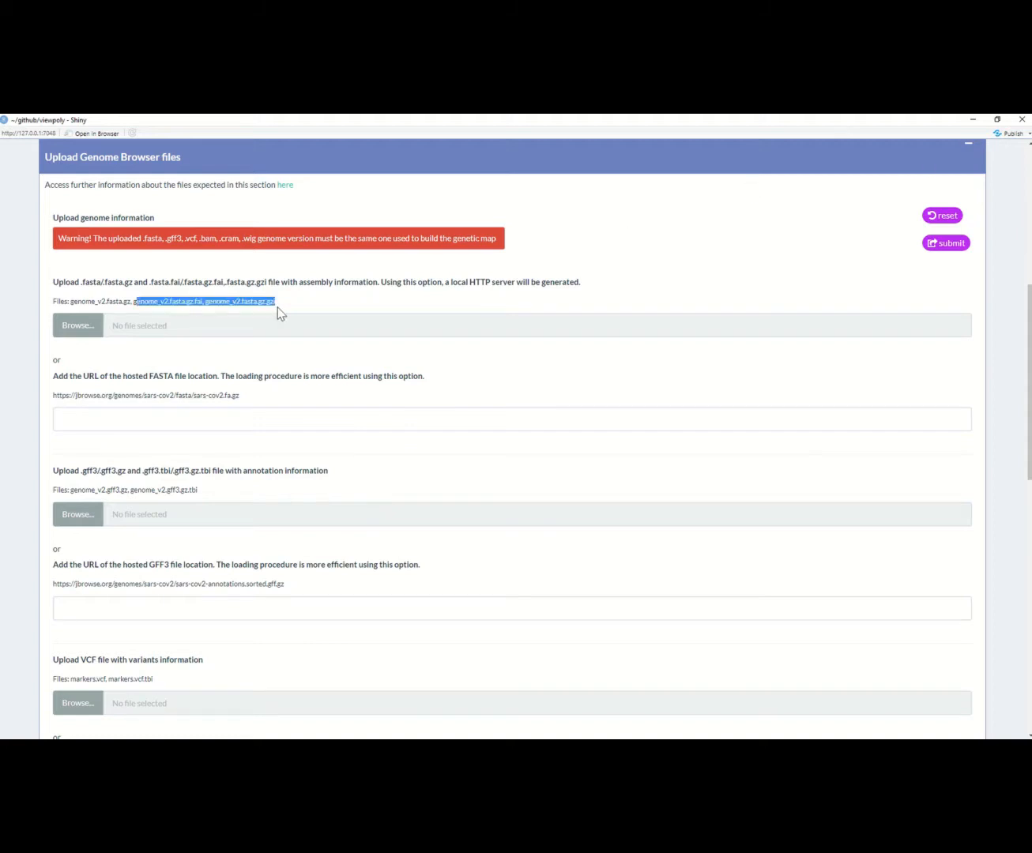
{"action": "left_click", "coordinate": [363, 297]}
Step: Upload Stuberosum_448_v4.03.fa.gz with its .fai and .gzi index files from the genome_browser folder as the assembly information
{"action": "left_click", "coordinate": [79, 332]}
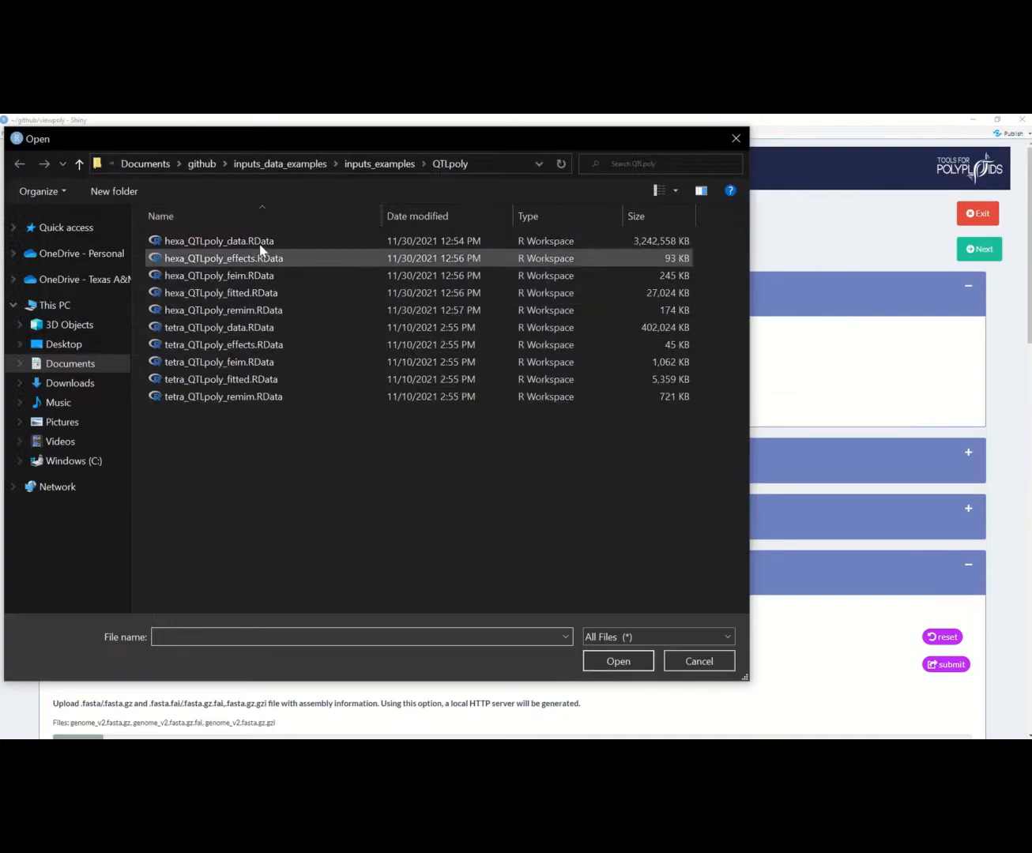
{"action": "left_click", "coordinate": [357, 166]}
{"action": "double_click", "coordinate": [224, 259]}
{"action": "left_click", "coordinate": [275, 331]}
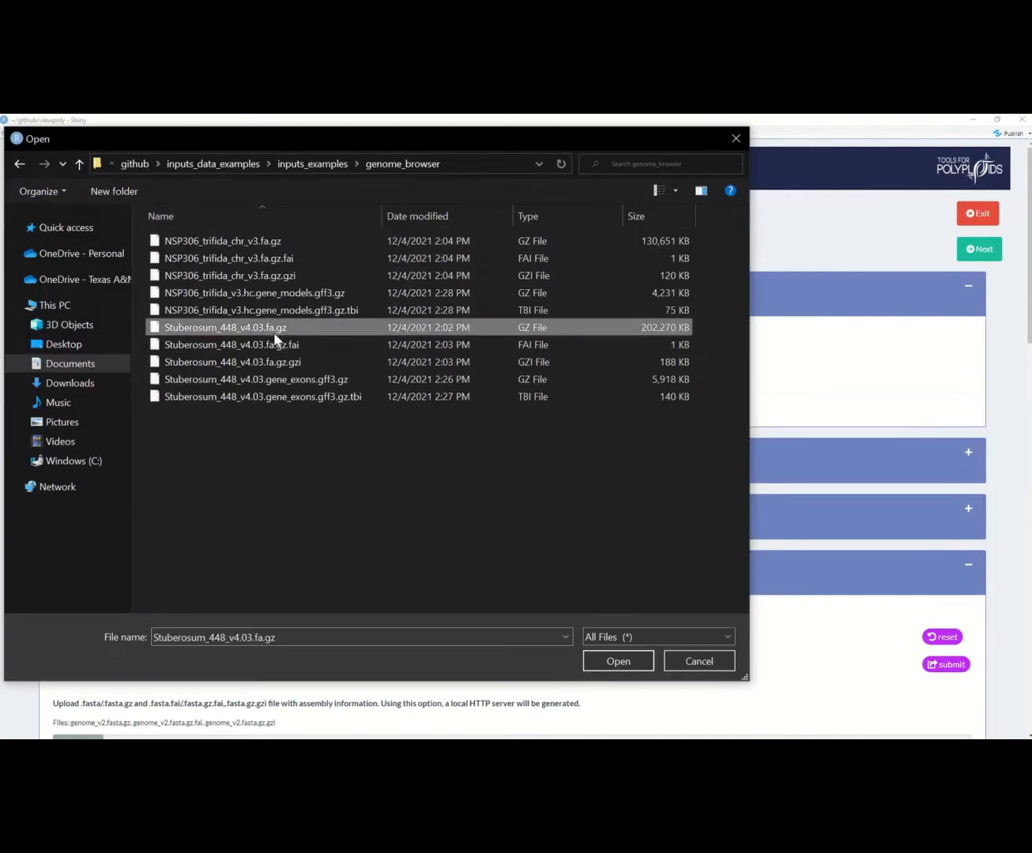
{"action": "left_click", "coordinate": [289, 362], "text": "shift"}
{"action": "left_click", "coordinate": [617, 660]}
{"action": "scroll", "coordinate": [452, 624], "scroll_direction": "down", "scroll_amount": 5}
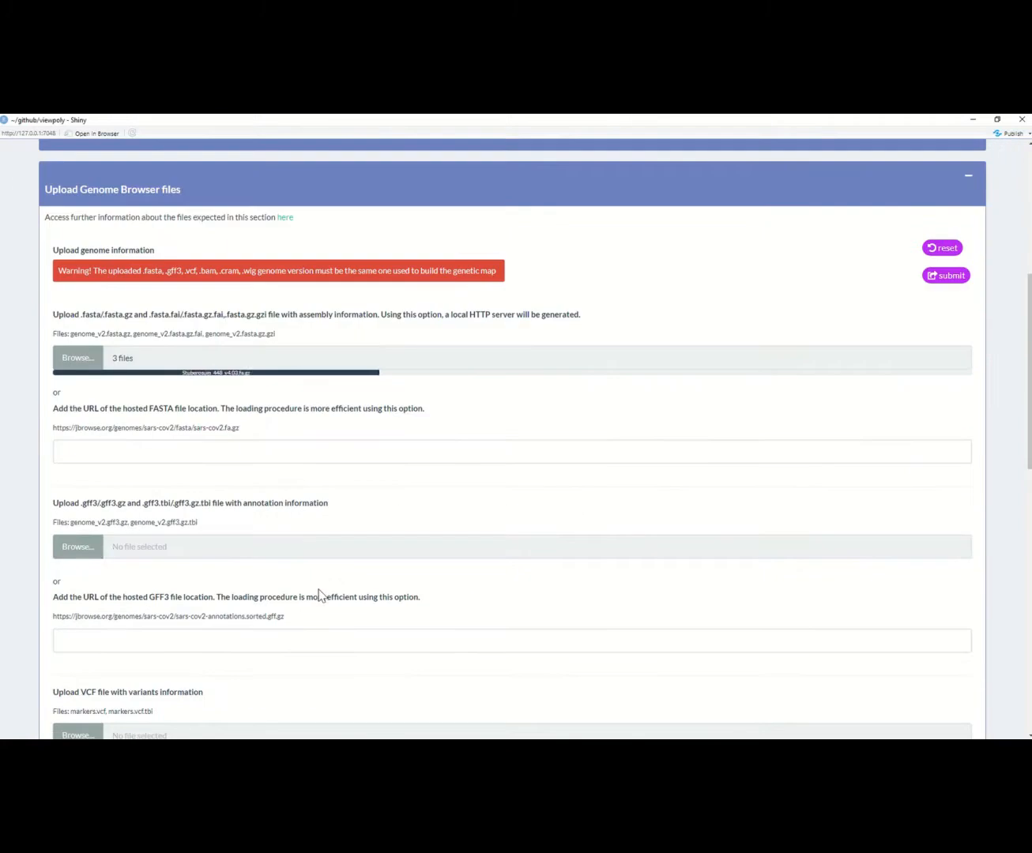
Step: Upload Stuberosum_448_v4.03.gene_exons.gff3.gz and its .tbi index file as the annotation information
{"action": "left_click", "coordinate": [79, 546]}
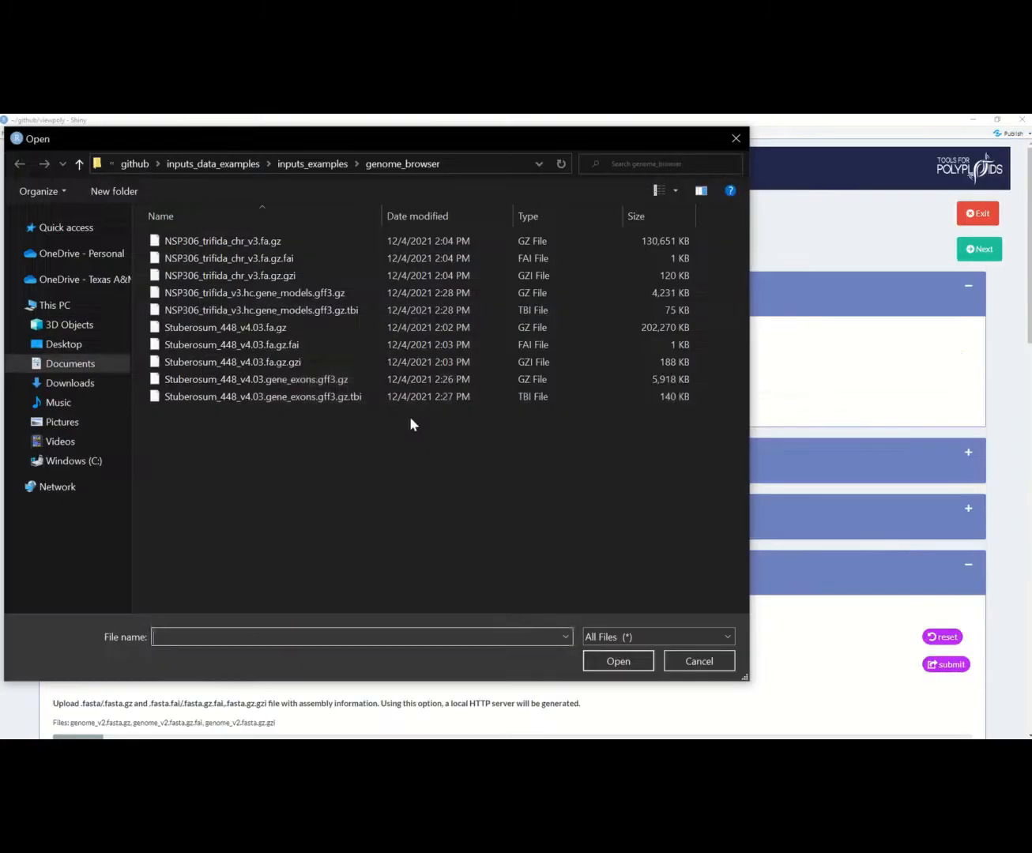
{"action": "left_click", "coordinate": [260, 378]}
{"action": "left_click", "coordinate": [299, 397], "text": "shift"}
{"action": "left_click", "coordinate": [618, 661]}
{"action": "scroll", "coordinate": [553, 632], "scroll_direction": "down", "scroll_amount": 4}
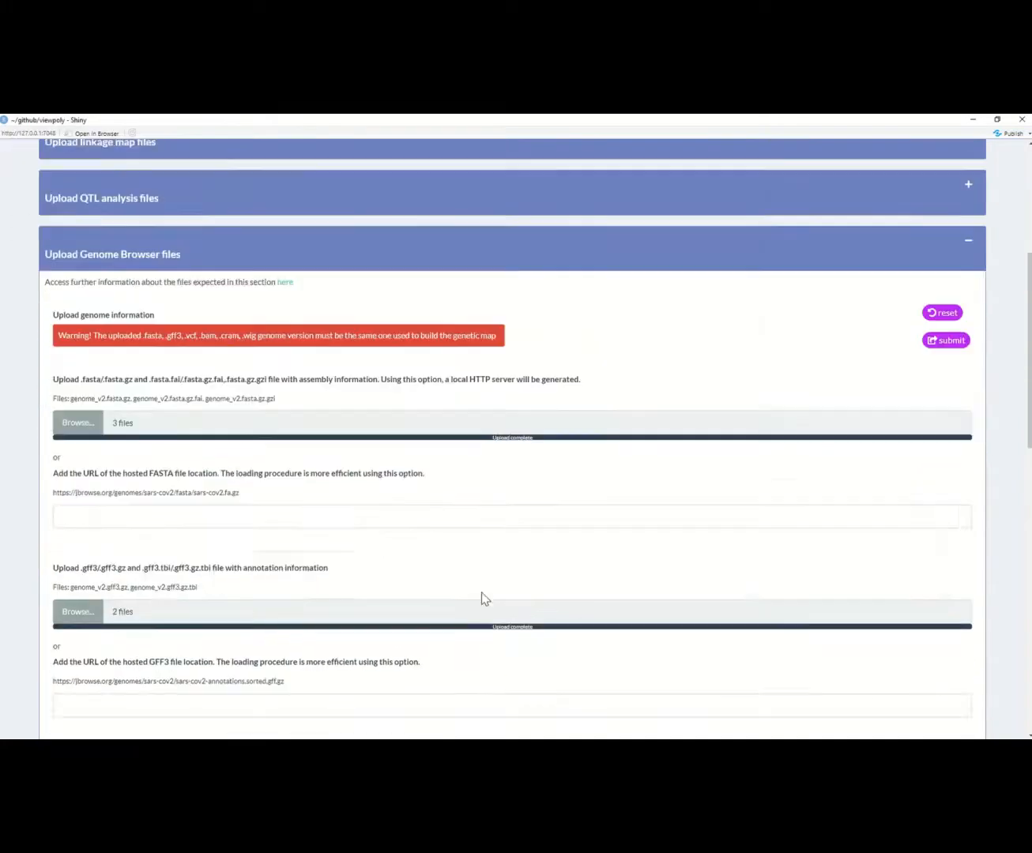
Step: Submit the uploaded genome files and collapse the Genome Browser upload section
{"action": "scroll", "coordinate": [506, 581], "scroll_direction": "down", "scroll_amount": 2}
{"action": "left_click", "coordinate": [943, 212]}
{"action": "scroll", "coordinate": [755, 377], "scroll_direction": "up", "scroll_amount": 2}
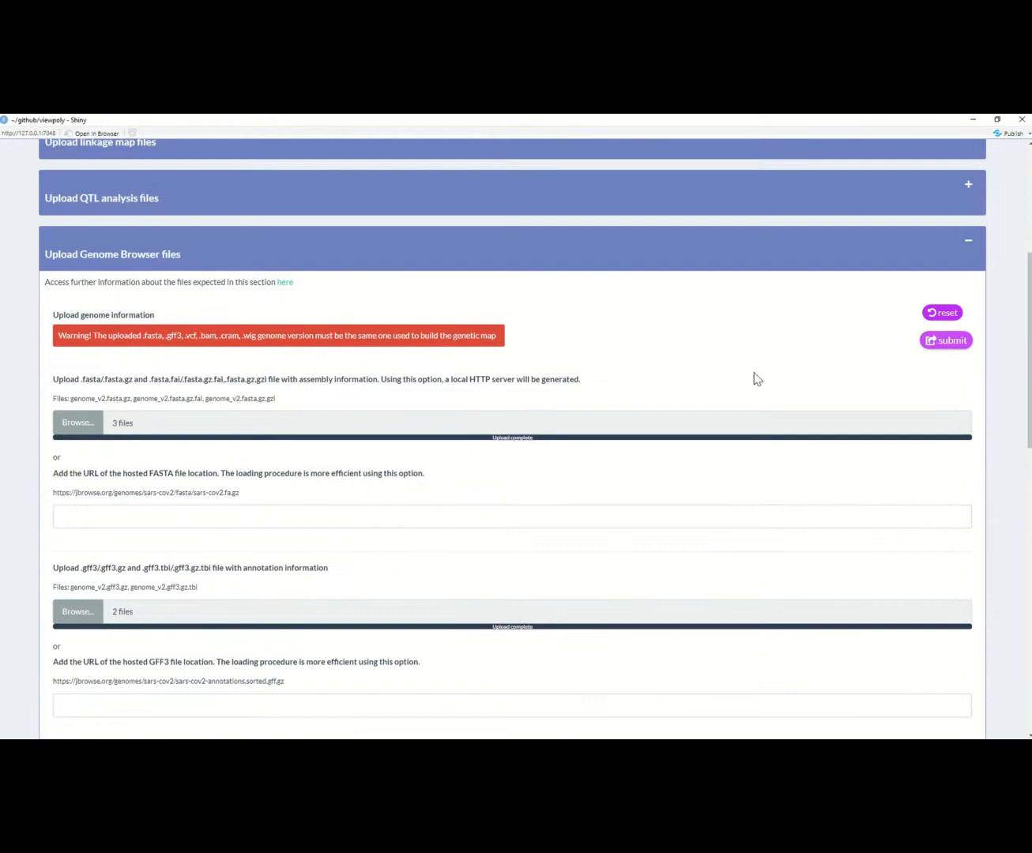
{"action": "left_click", "coordinate": [968, 241]}
Step: Expand the VIEWpoly dataset download section and name the dataset tetraploid_potato
{"action": "left_click", "coordinate": [971, 448]}
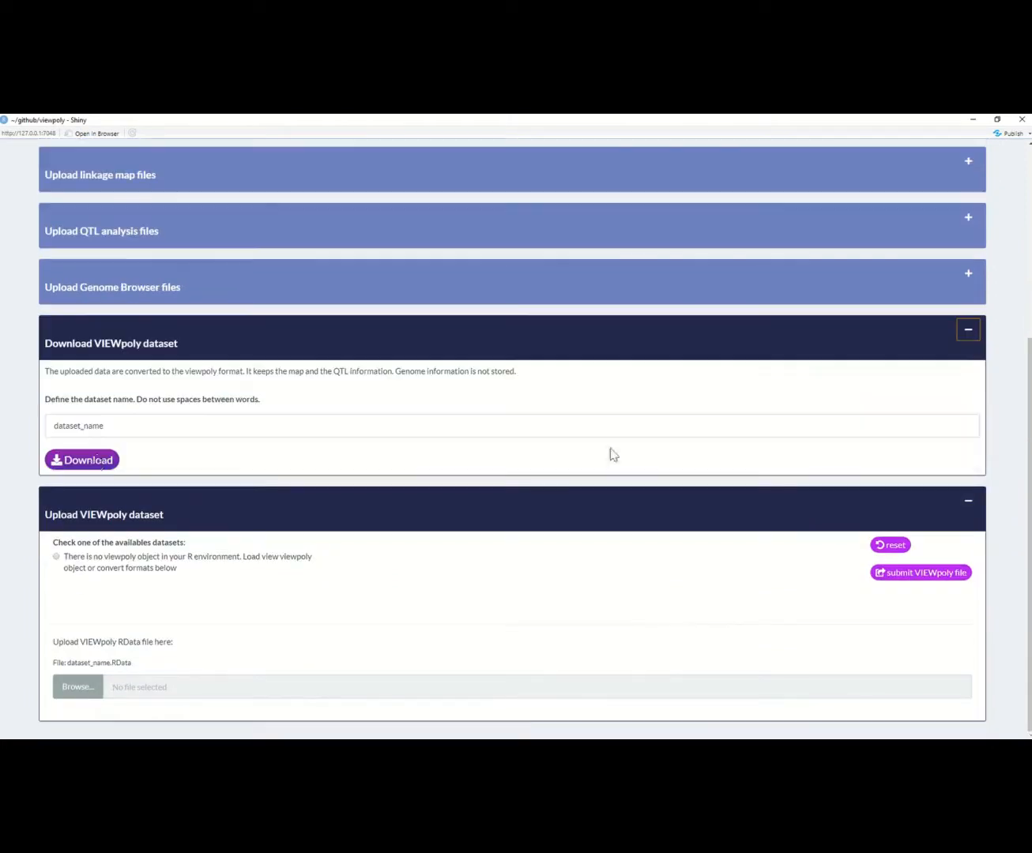
{"action": "double_click", "coordinate": [112, 427]}
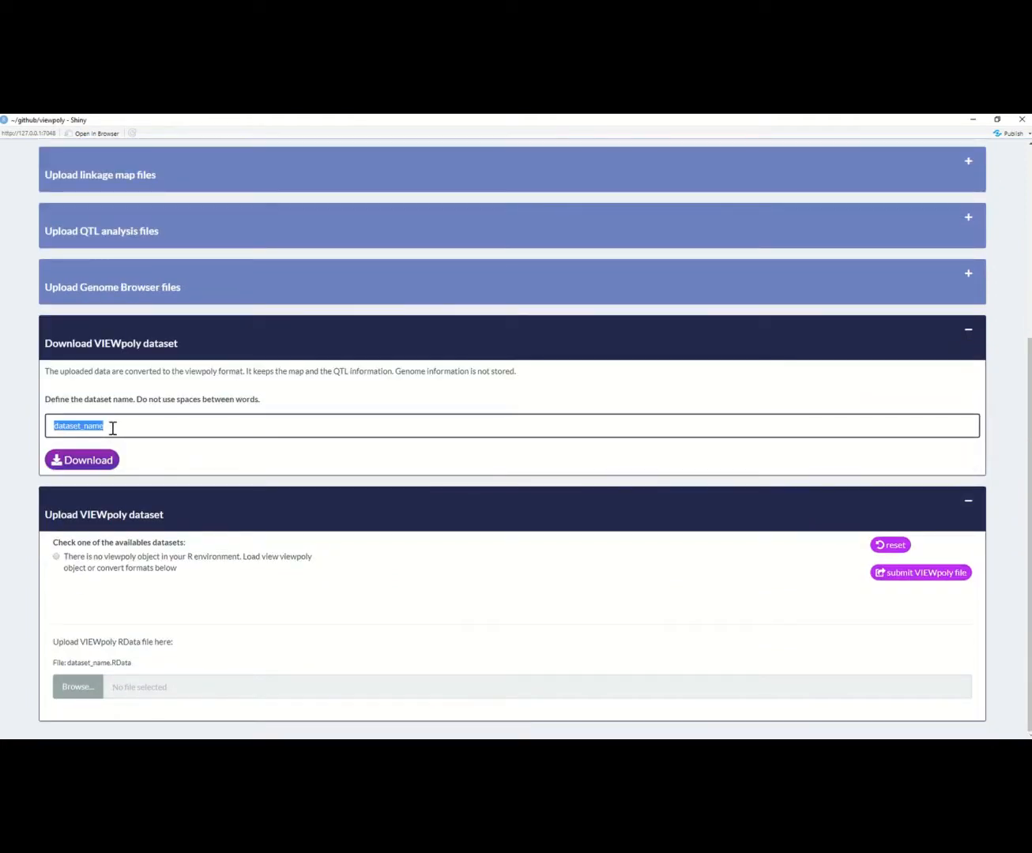
{"action": "type", "text": "tetraploid_potato"}
Step: Download the VIEWpoly dataset as an RData file into the inputs_examples folder, and close the VIEWpoly app window
{"action": "left_click", "coordinate": [90, 462]}
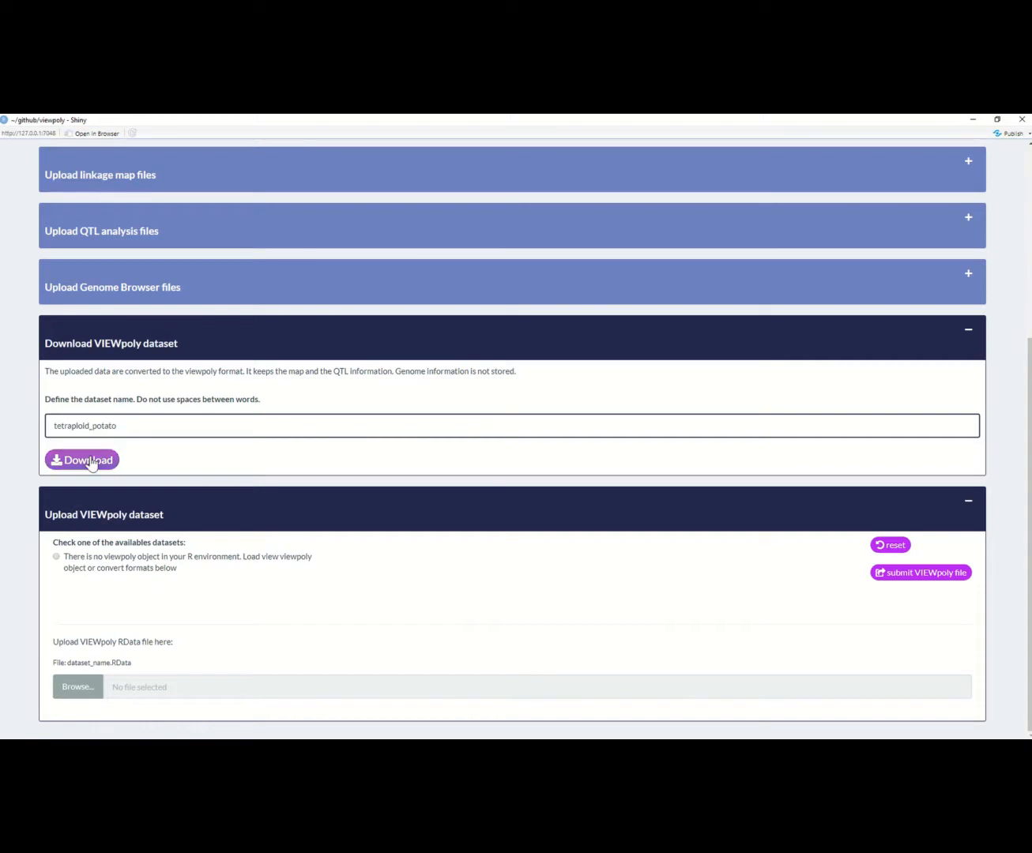
{"action": "left_click", "coordinate": [90, 462]}
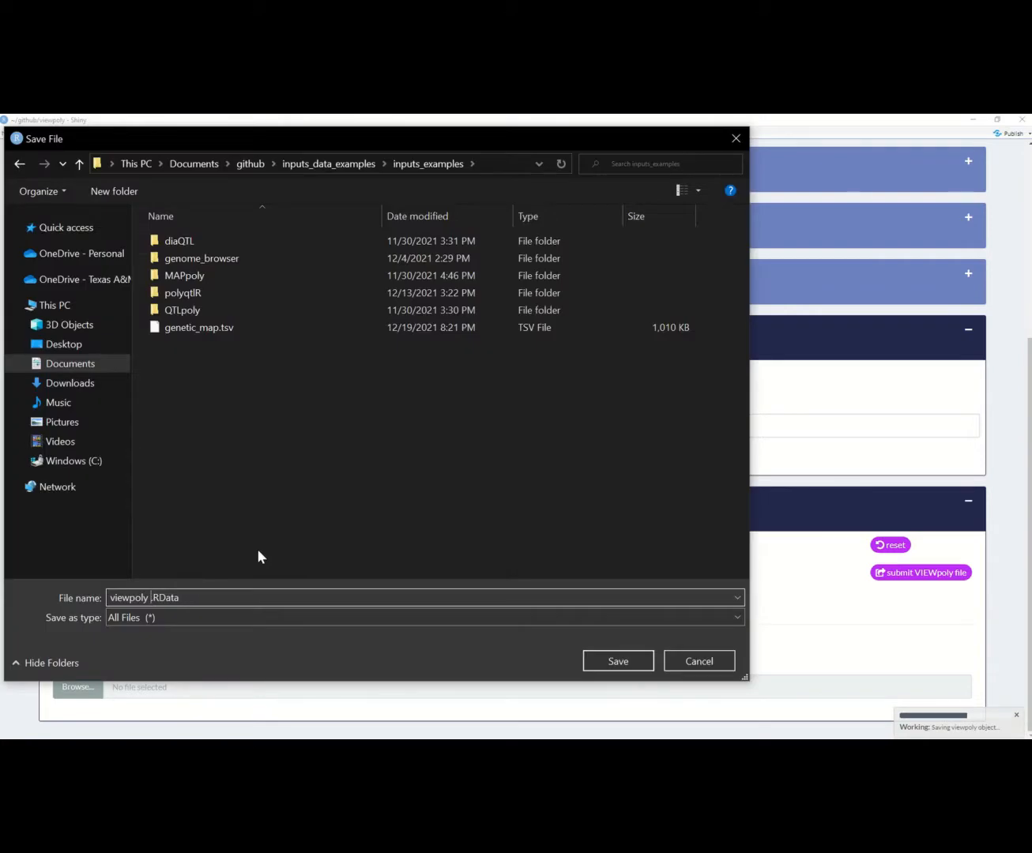
{"action": "key", "text": "BackSpace"}
{"action": "key", "text": "Return"}
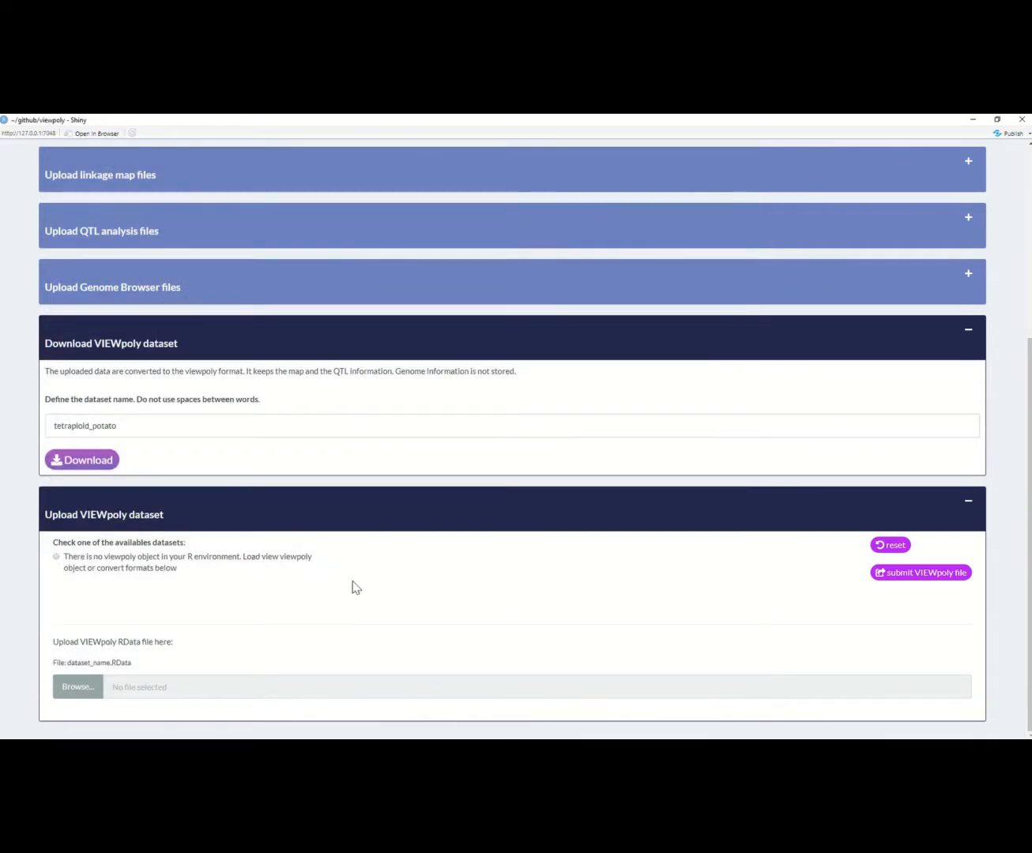
{"action": "left_click", "coordinate": [1022, 119]}
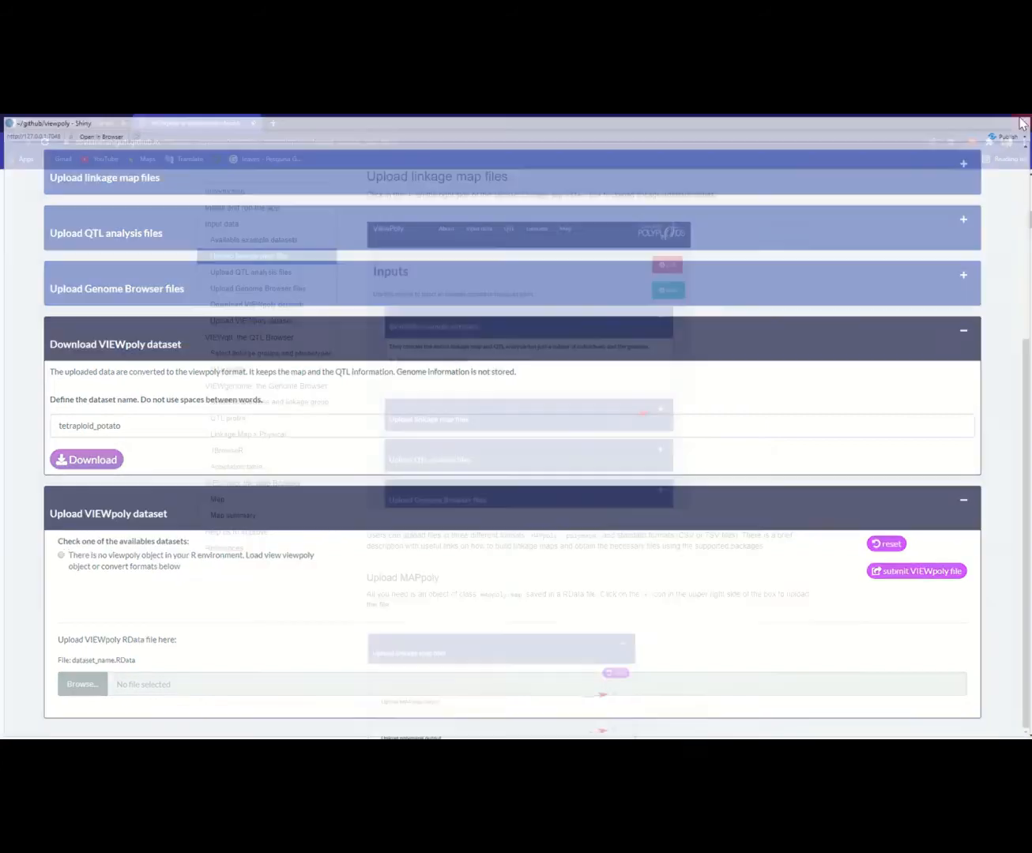
Step: Load viewpoly.RData into the R global environment, and relaunch the app with run_app() in a maximized window
{"action": "left_click", "coordinate": [748, 504]}
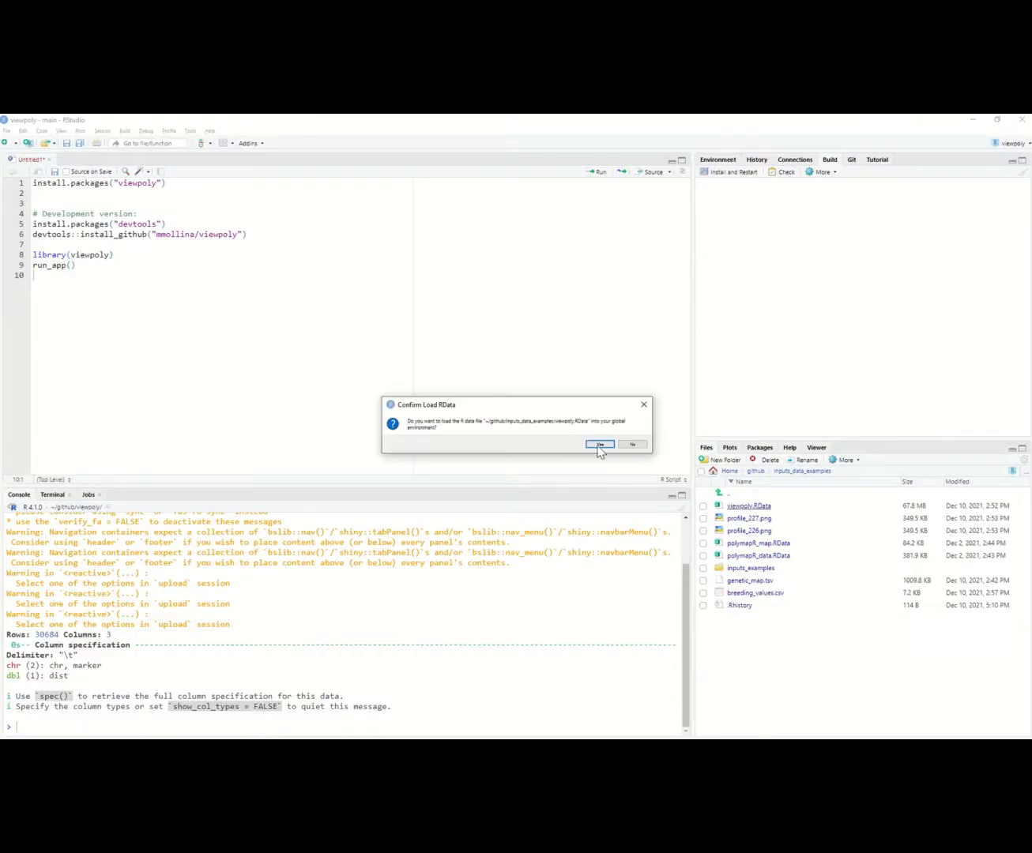
{"action": "left_click", "coordinate": [599, 445]}
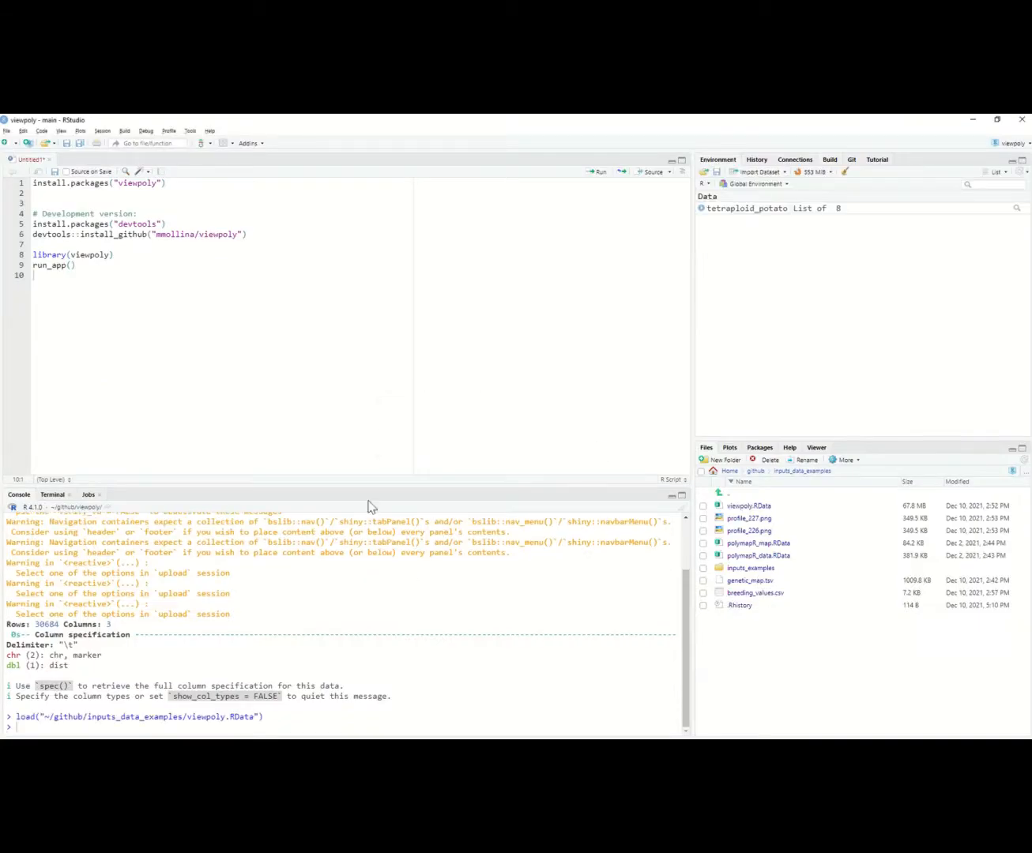
{"action": "left_click", "coordinate": [141, 264]}
{"action": "key", "text": "ctrl+Return"}
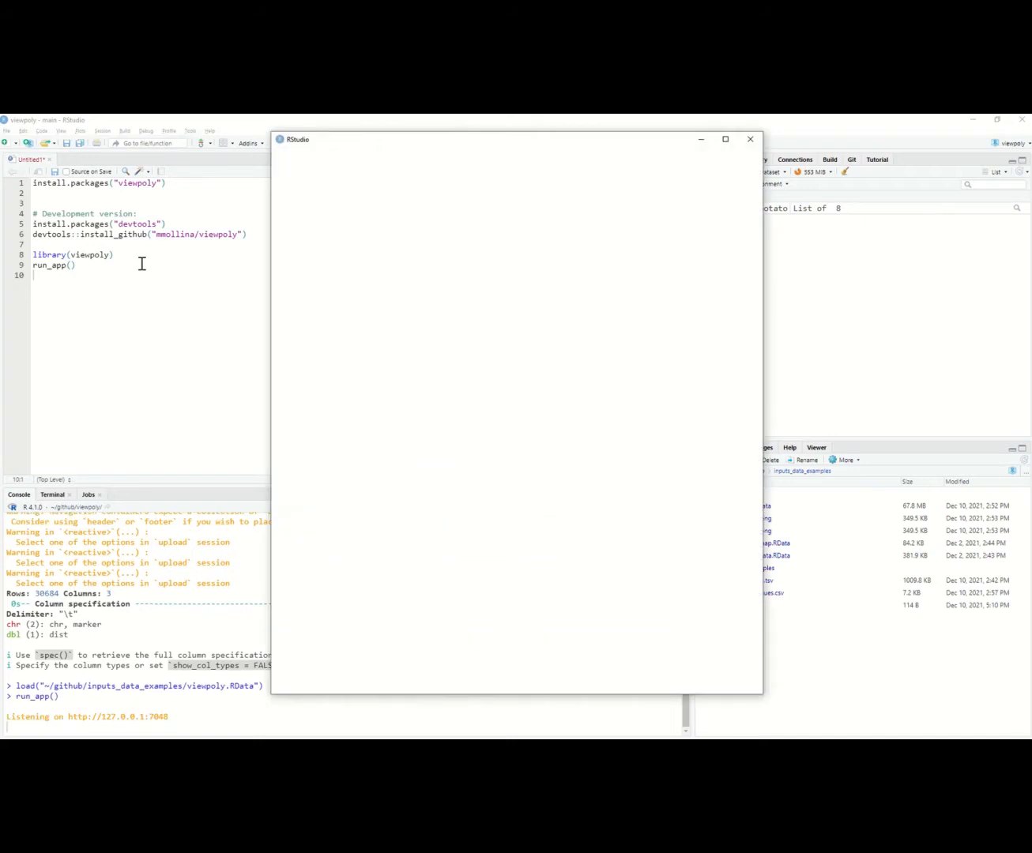
{"action": "left_click", "coordinate": [451, 193]}
{"action": "double_click", "coordinate": [506, 140]}
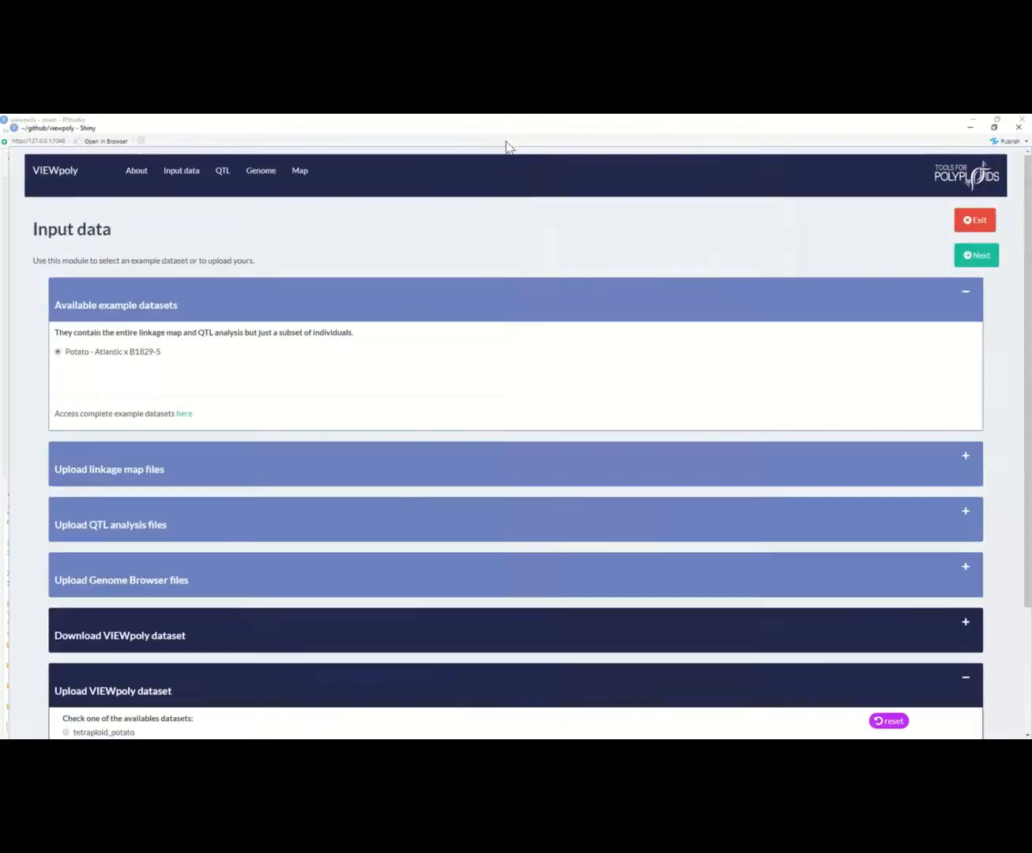
{"action": "scroll", "coordinate": [99, 576], "scroll_direction": "down", "scroll_amount": 2}
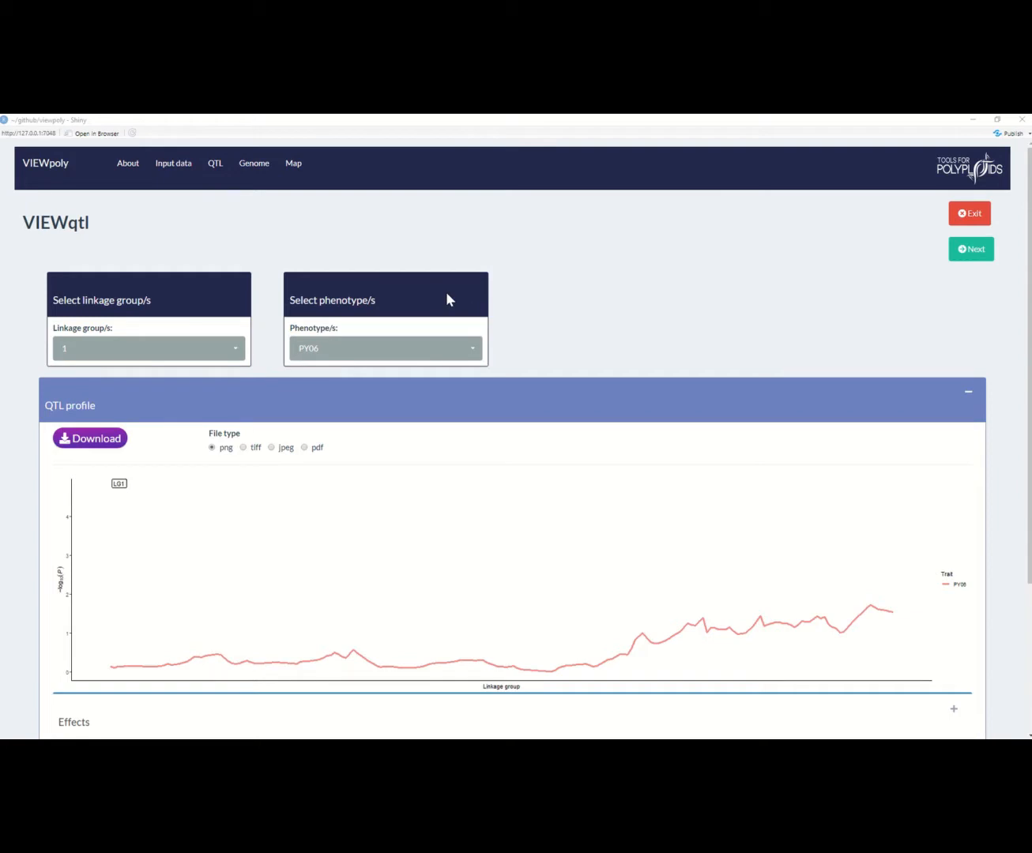
Step: Add linkage group 5 to the selected group 1 and select all phenotypes for the QTL profile
{"action": "scroll", "coordinate": [447, 298], "scroll_direction": "down", "scroll_amount": 2}
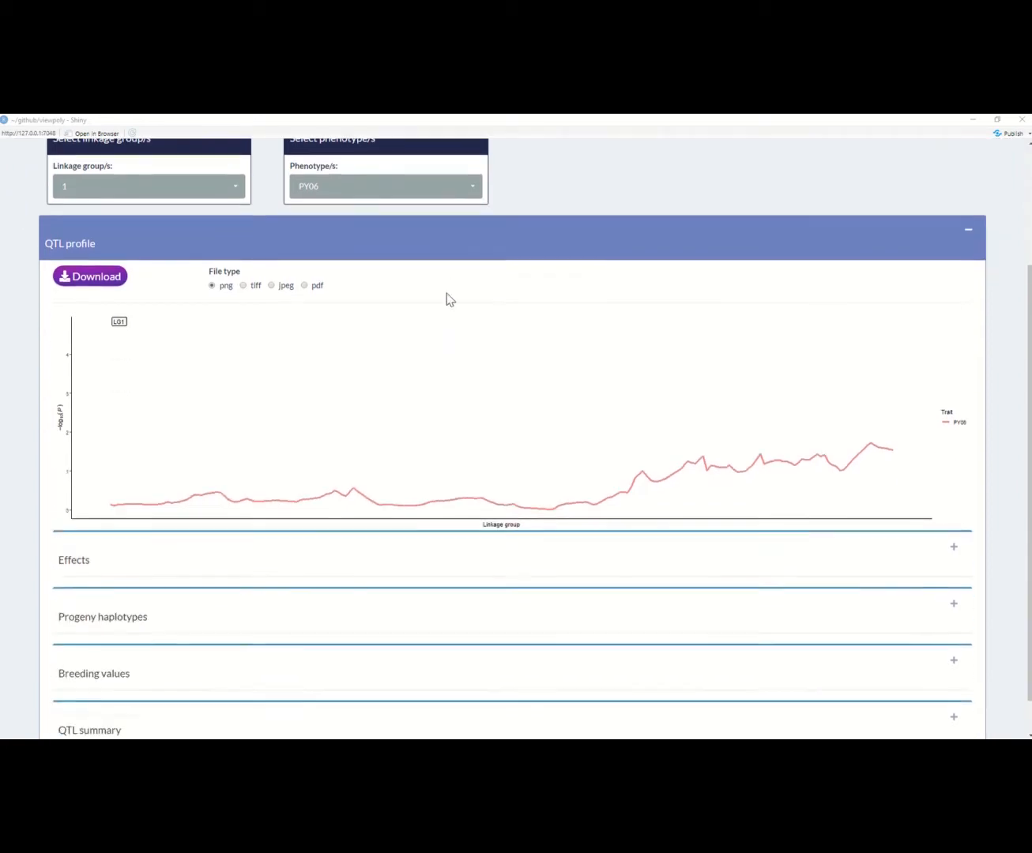
{"action": "scroll", "coordinate": [447, 298], "scroll_direction": "down", "scroll_amount": 2}
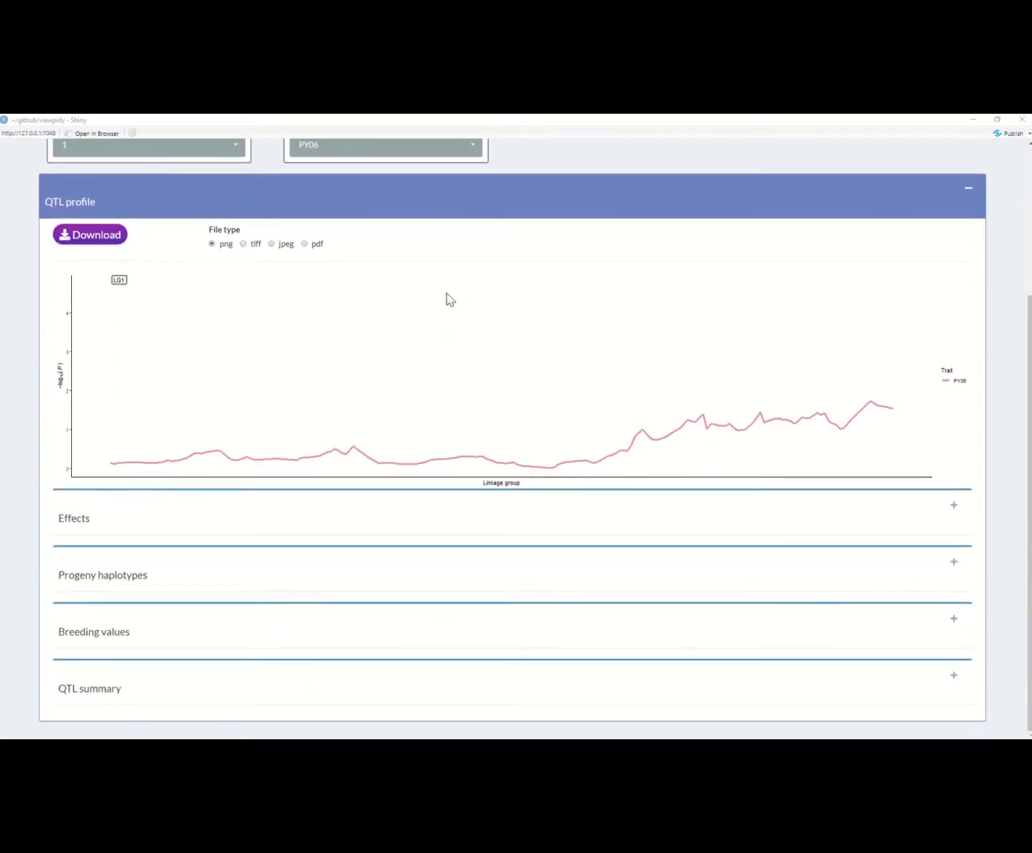
{"action": "scroll", "coordinate": [448, 298], "scroll_direction": "up", "scroll_amount": 2}
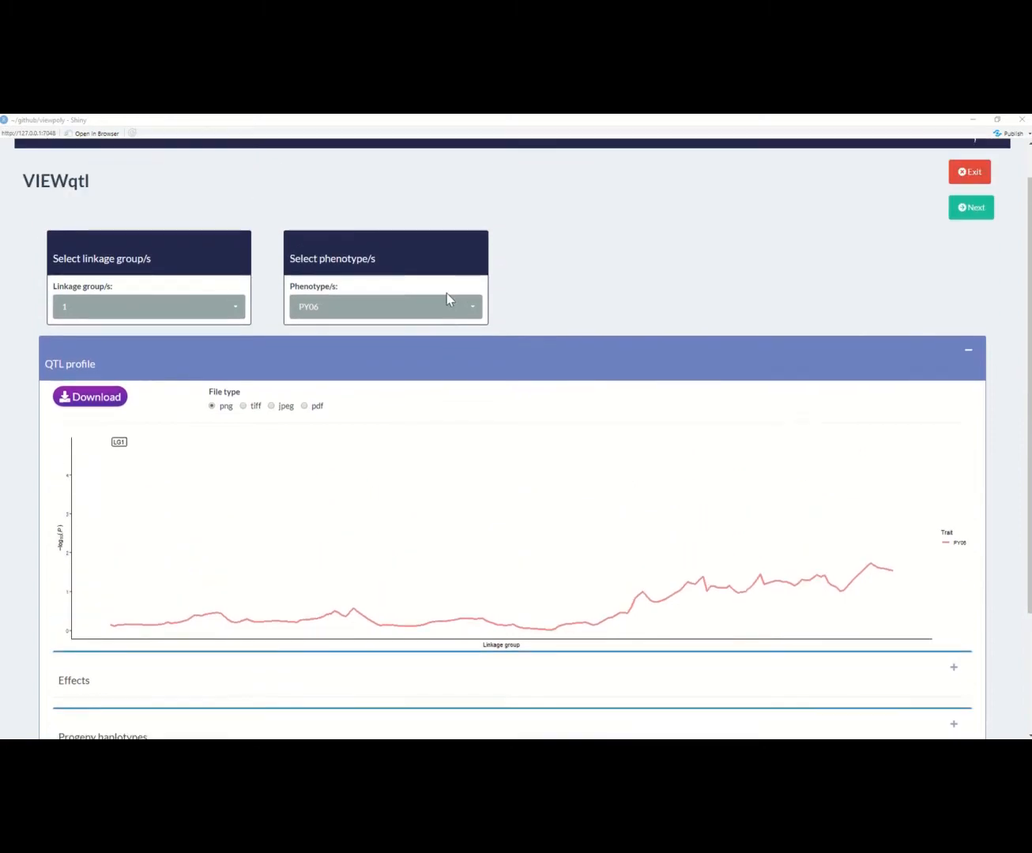
{"action": "scroll", "coordinate": [446, 298], "scroll_direction": "up", "scroll_amount": 1}
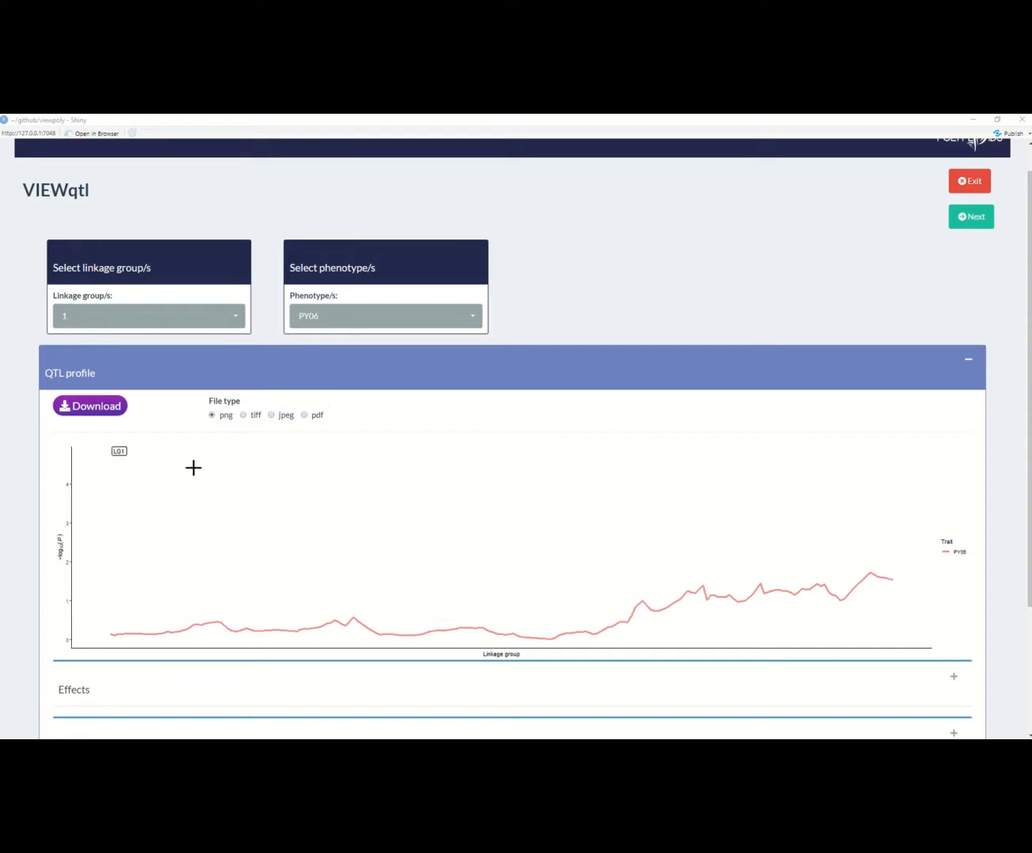
{"action": "left_click", "coordinate": [212, 324]}
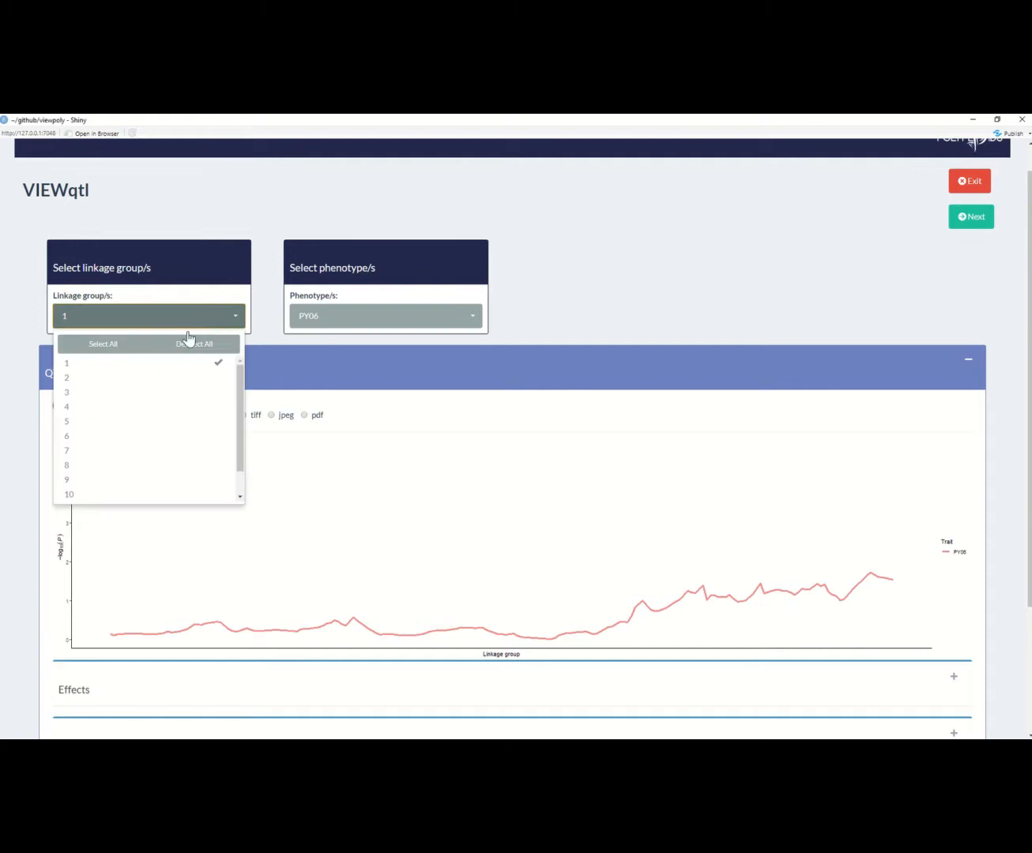
{"action": "left_click", "coordinate": [117, 422]}
{"action": "left_click", "coordinate": [343, 323]}
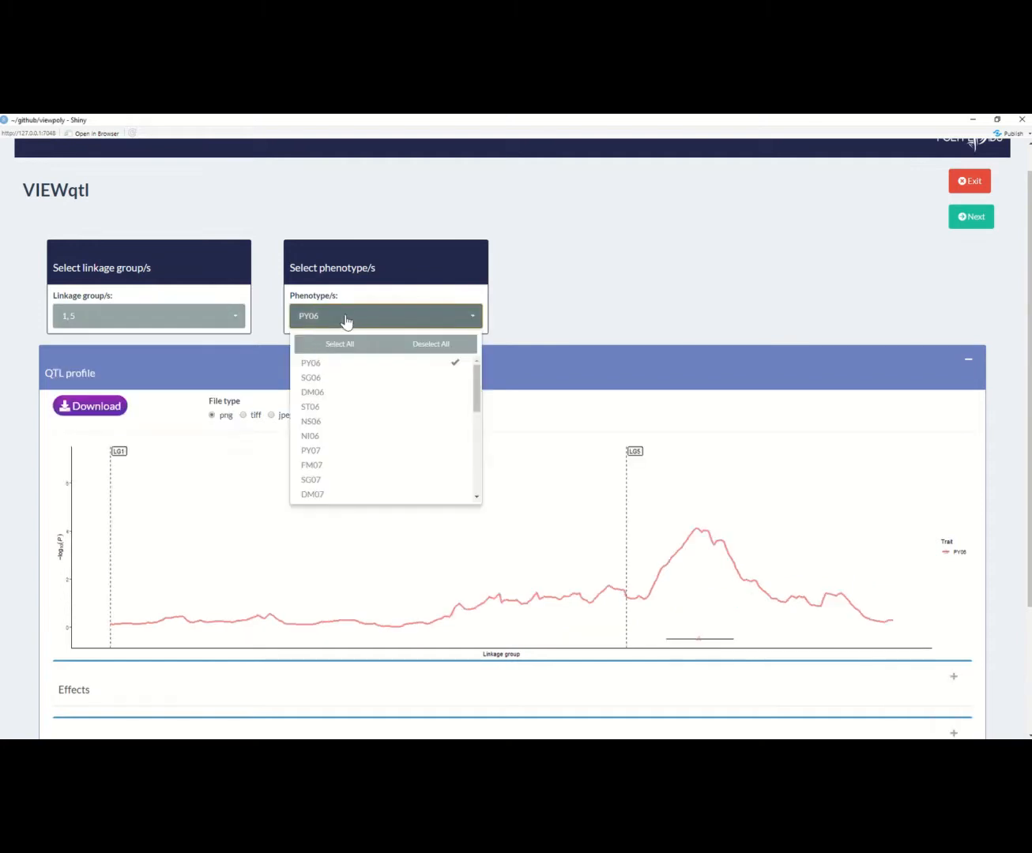
{"action": "left_click", "coordinate": [338, 346]}
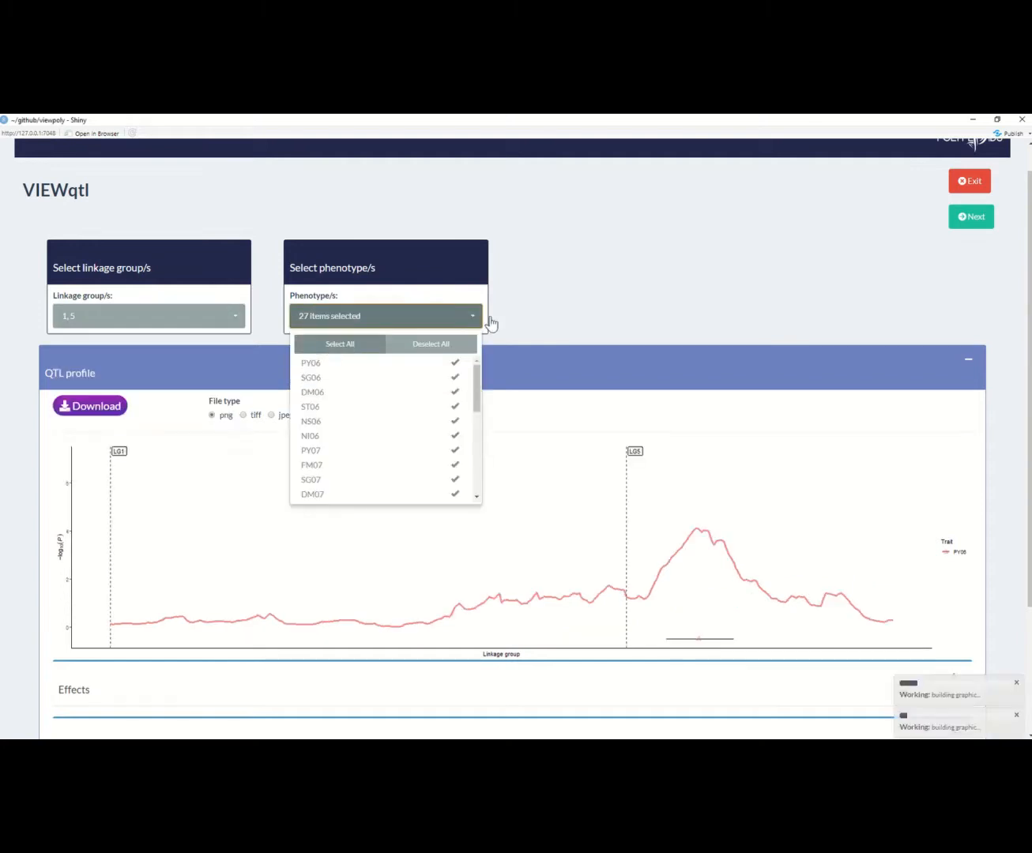
{"action": "left_click", "coordinate": [568, 297]}
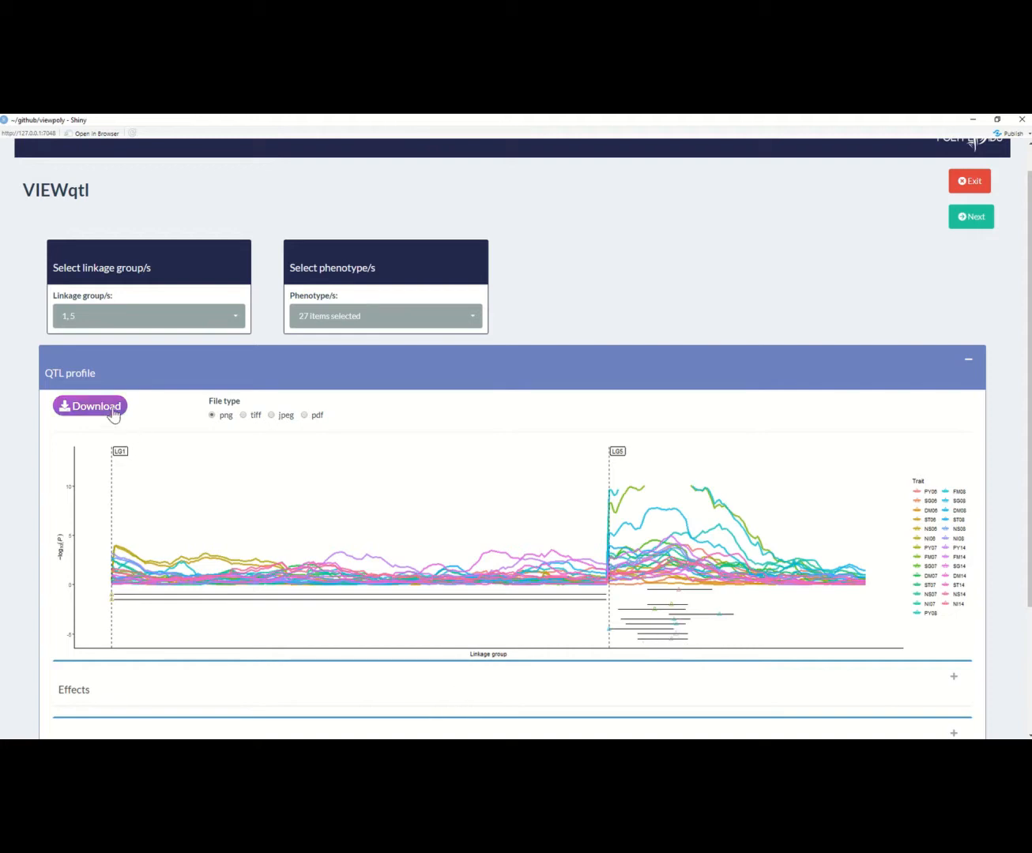
Step: Download the QTL profile plot as a PDF file into the inputs_examples folder
{"action": "left_click", "coordinate": [304, 415]}
{"action": "left_click", "coordinate": [112, 417]}
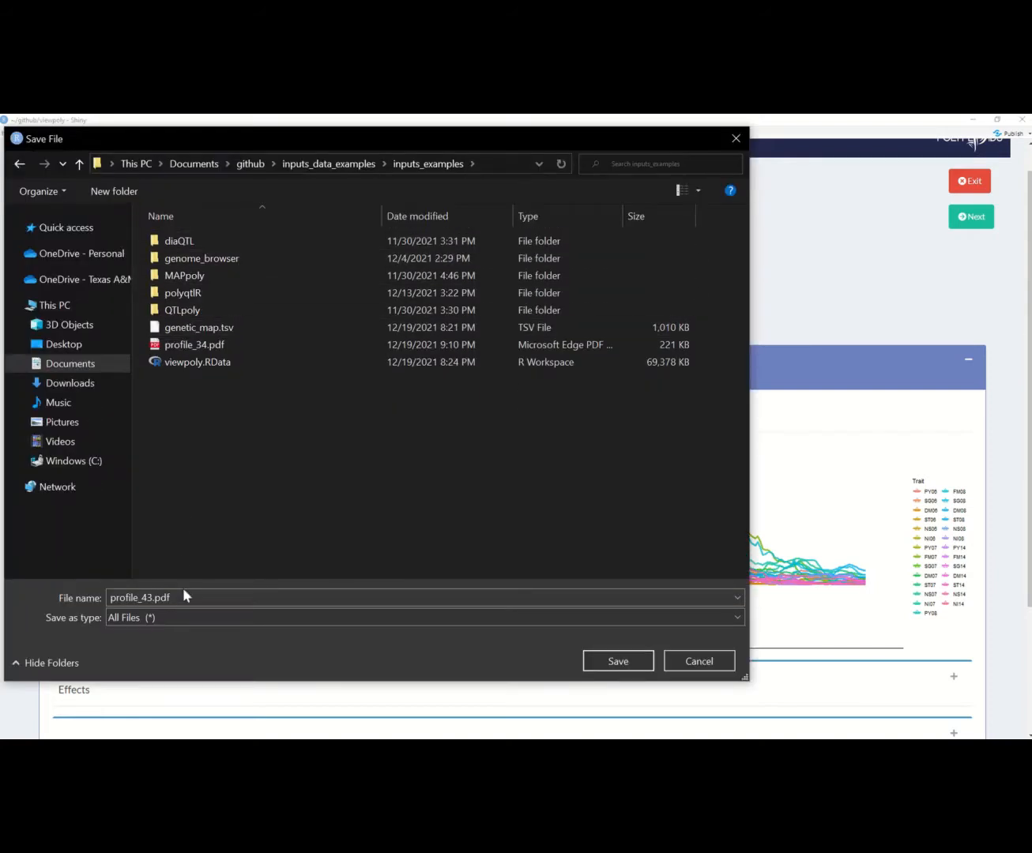
{"action": "left_click", "coordinate": [607, 660]}
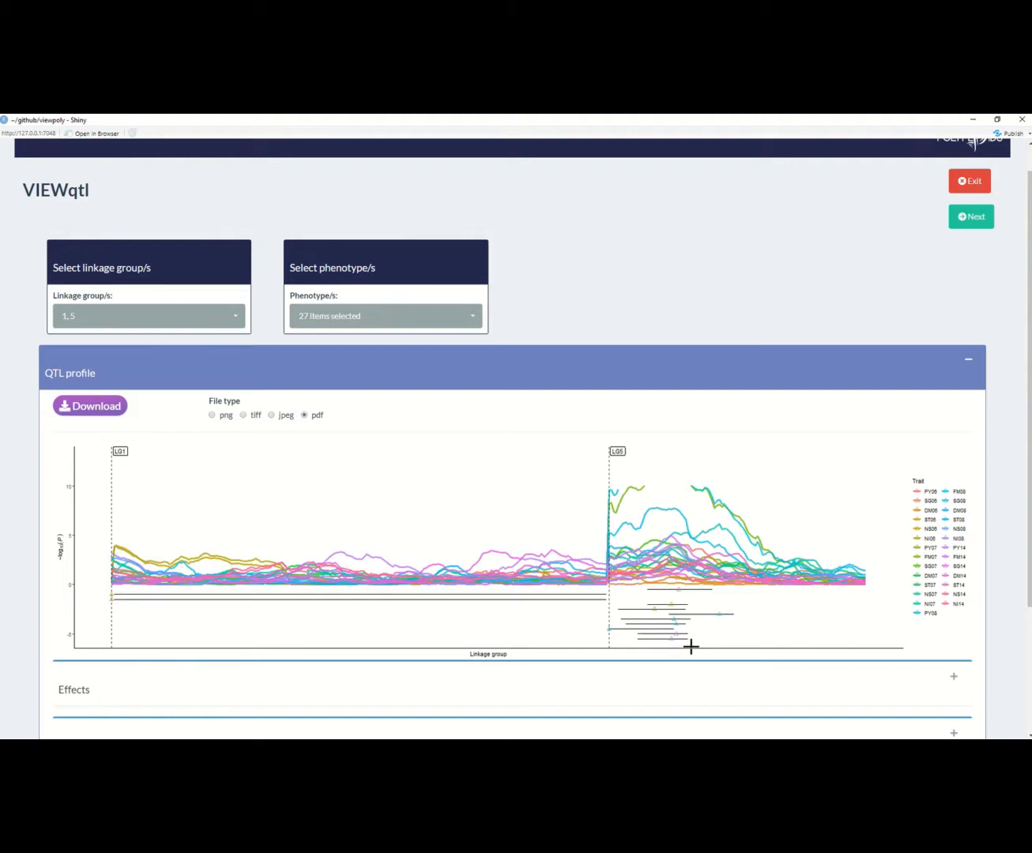
Step: Select the QTL marks across LG1 and the first part of LG5 in the profile plot, and expand the Effects section to view their bar plots
{"action": "left_click_drag", "start_coordinate": [691, 647], "coordinate": [100, 590]}
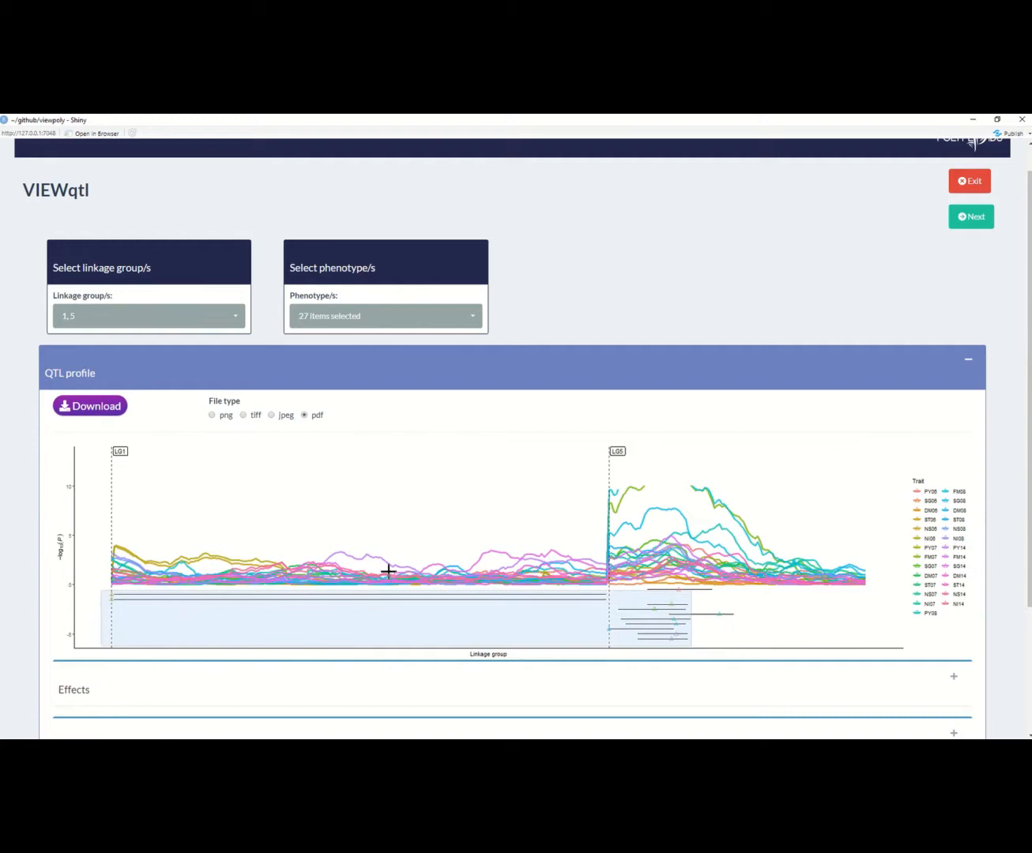
{"action": "scroll", "coordinate": [827, 581], "scroll_direction": "down", "scroll_amount": 2}
{"action": "scroll", "coordinate": [828, 580], "scroll_direction": "down", "scroll_amount": 4}
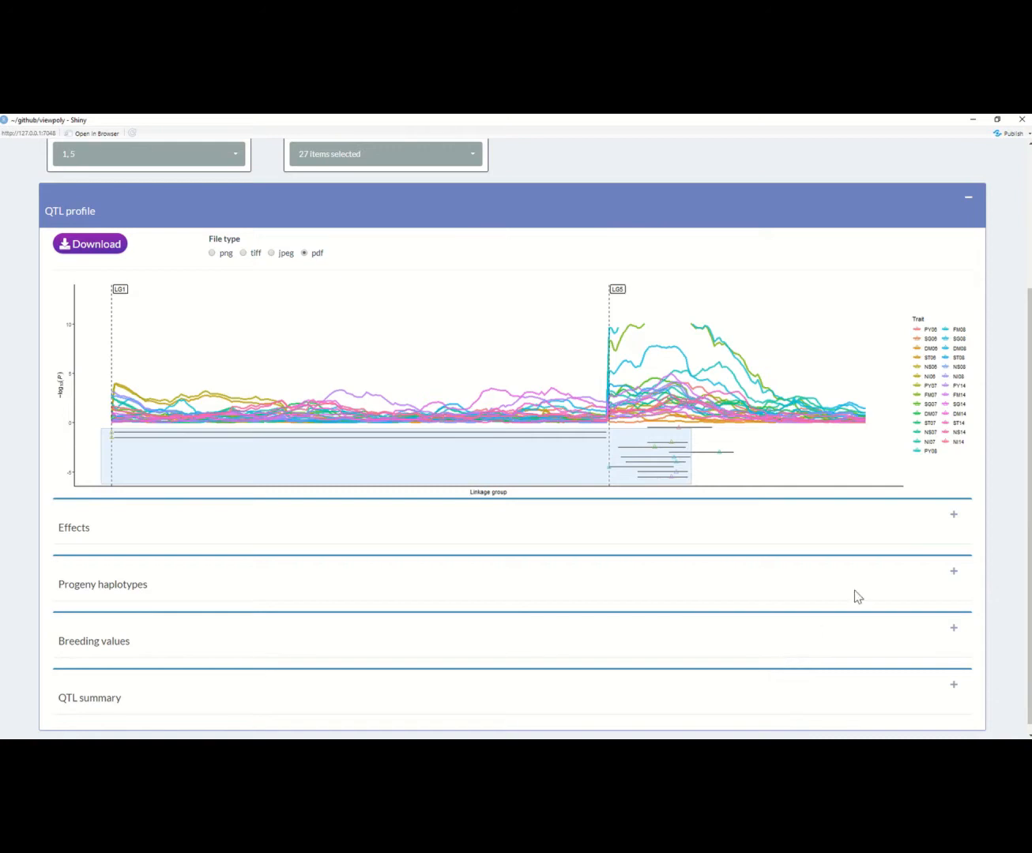
{"action": "left_click", "coordinate": [954, 529]}
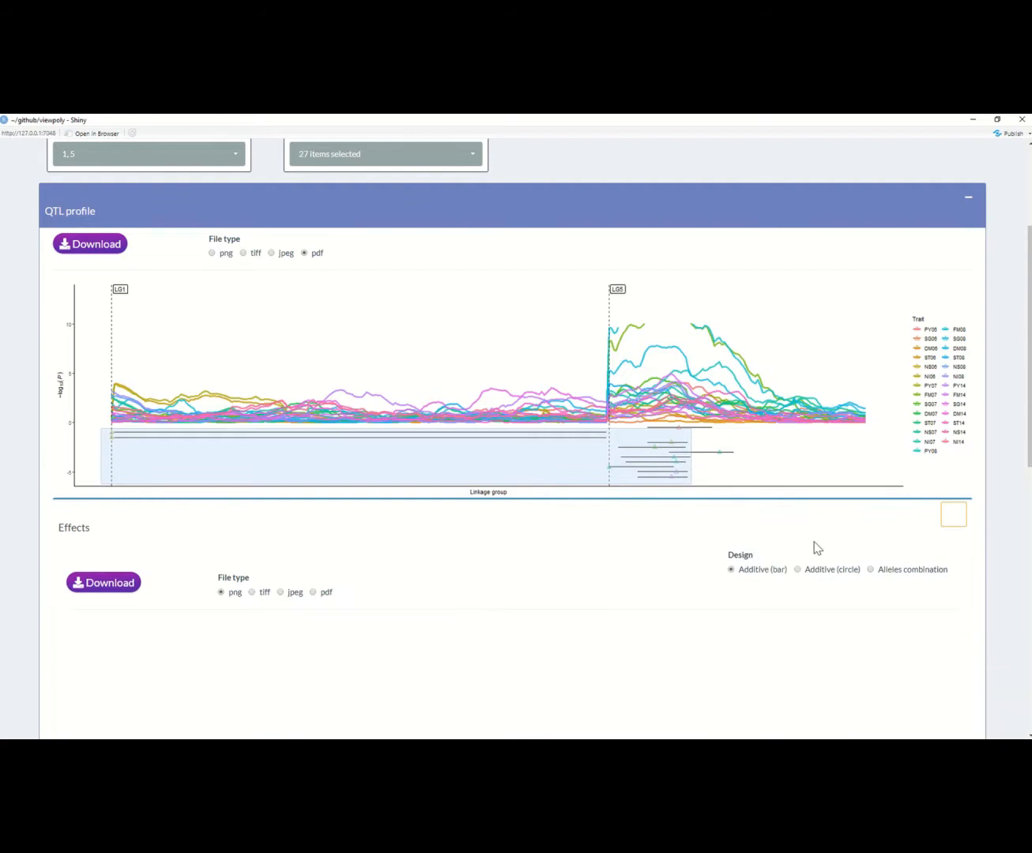
{"action": "scroll", "coordinate": [815, 548], "scroll_direction": "down", "scroll_amount": 1}
{"action": "scroll", "coordinate": [816, 547], "scroll_direction": "down", "scroll_amount": 3}
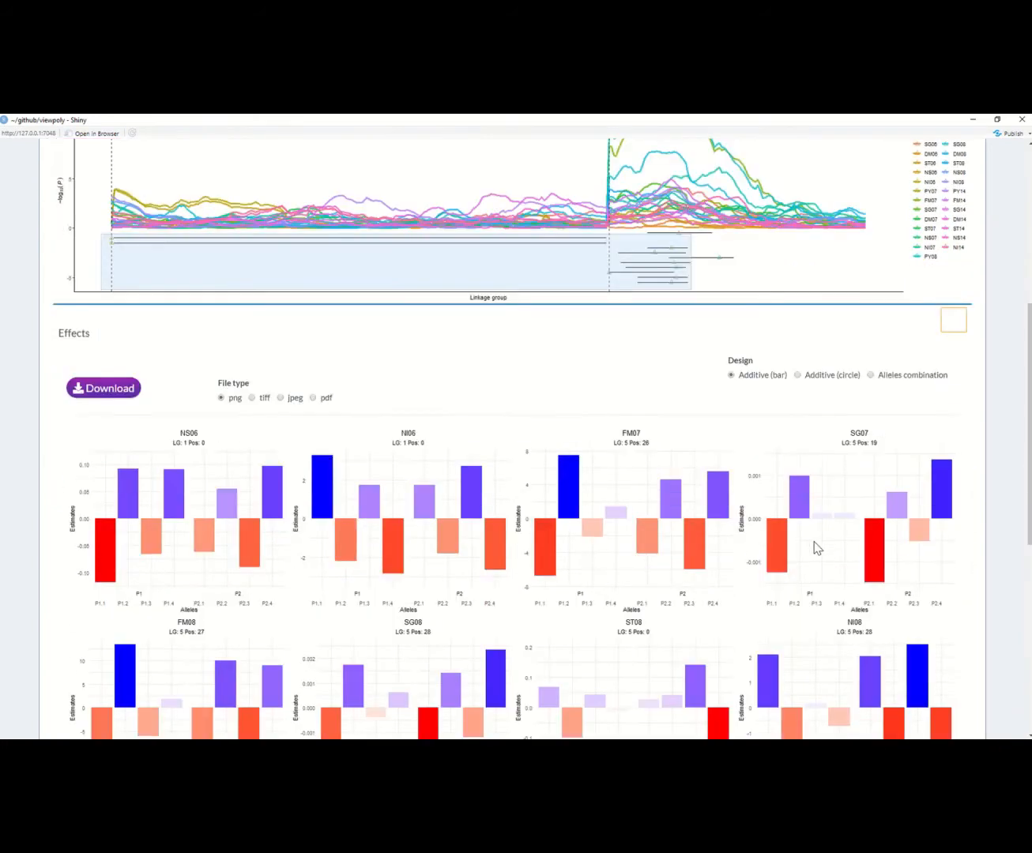
{"action": "scroll", "coordinate": [816, 547], "scroll_direction": "down", "scroll_amount": 1}
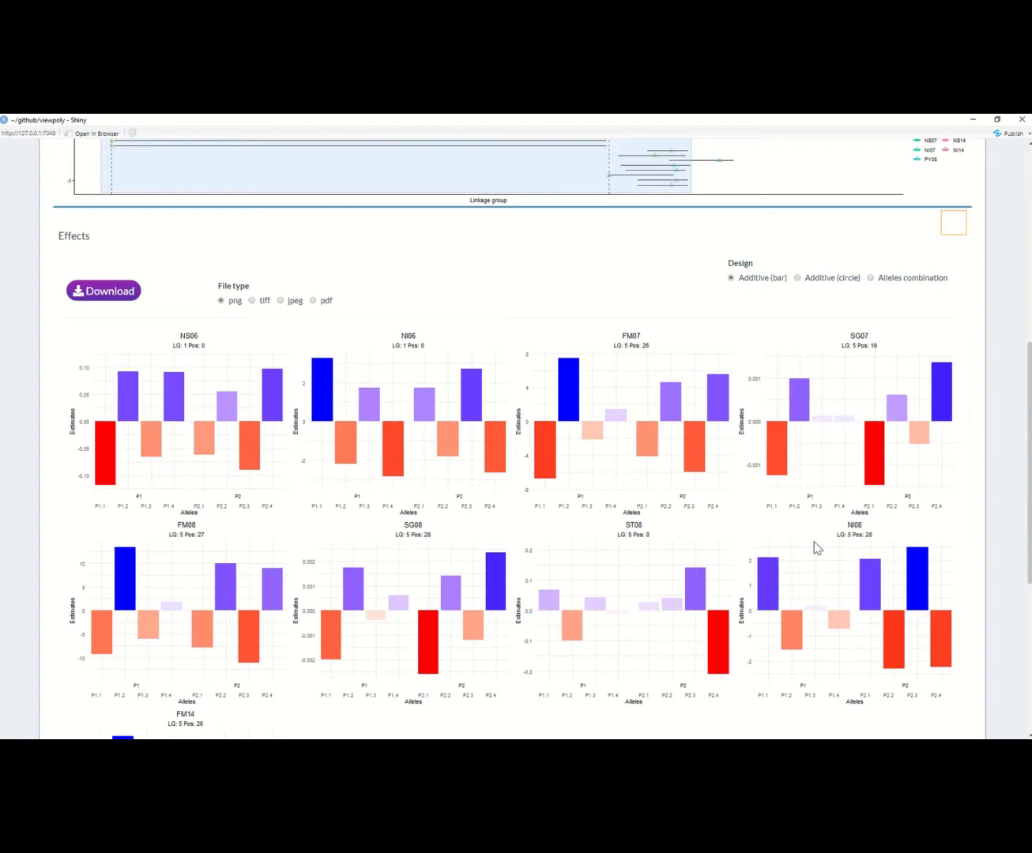
{"action": "scroll", "coordinate": [816, 548], "scroll_direction": "down", "scroll_amount": 3}
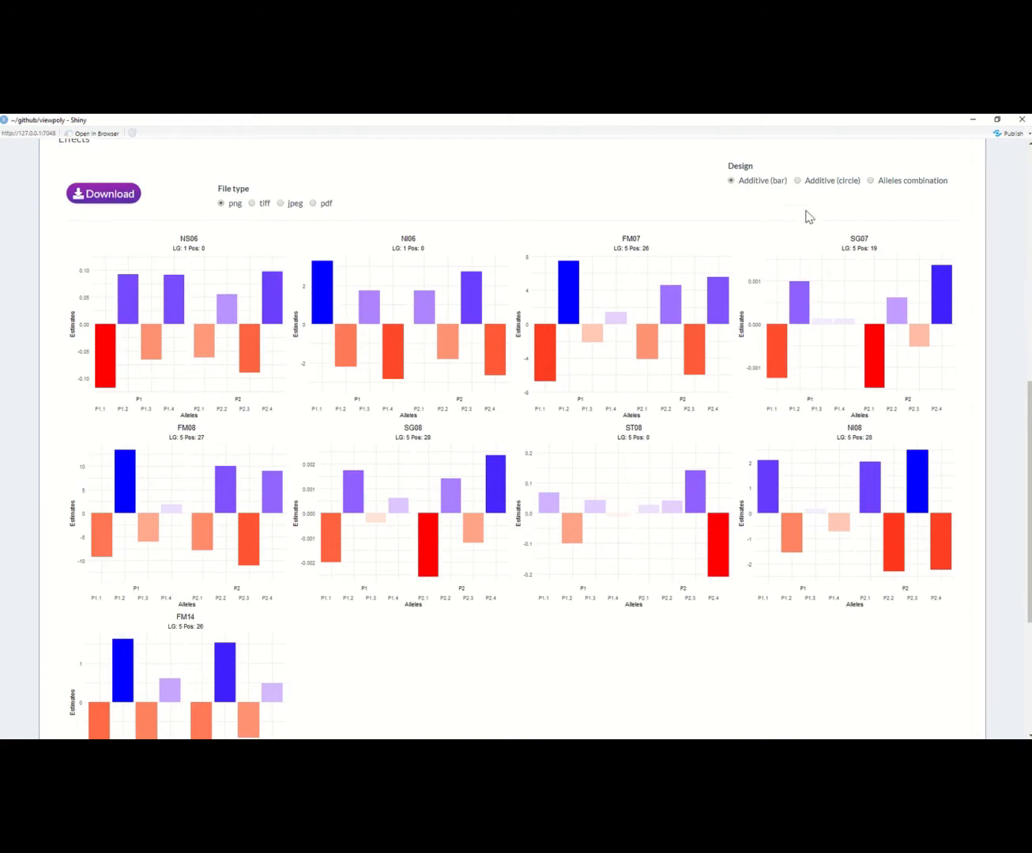
Step: Show the QTL effects in the Additive (circle) design and in the Alleles combination design, and examine the plots for each trait
{"action": "left_click", "coordinate": [797, 181]}
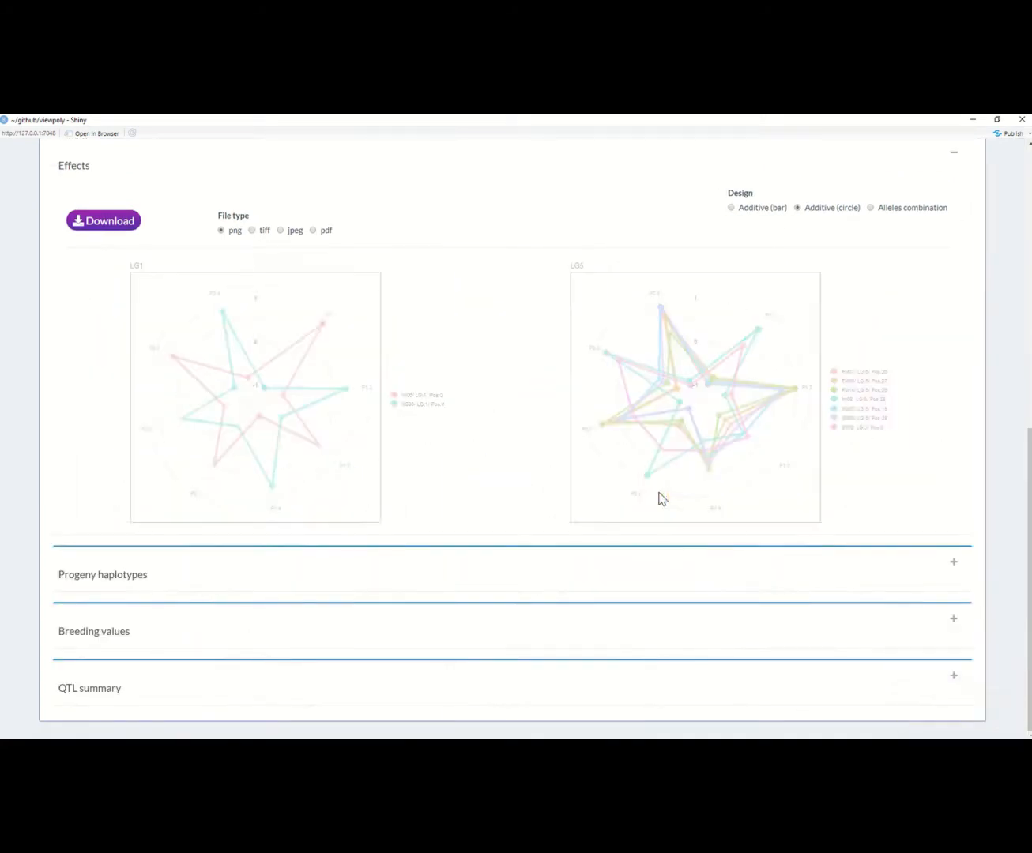
{"action": "scroll", "coordinate": [470, 481], "scroll_direction": "up", "scroll_amount": 1}
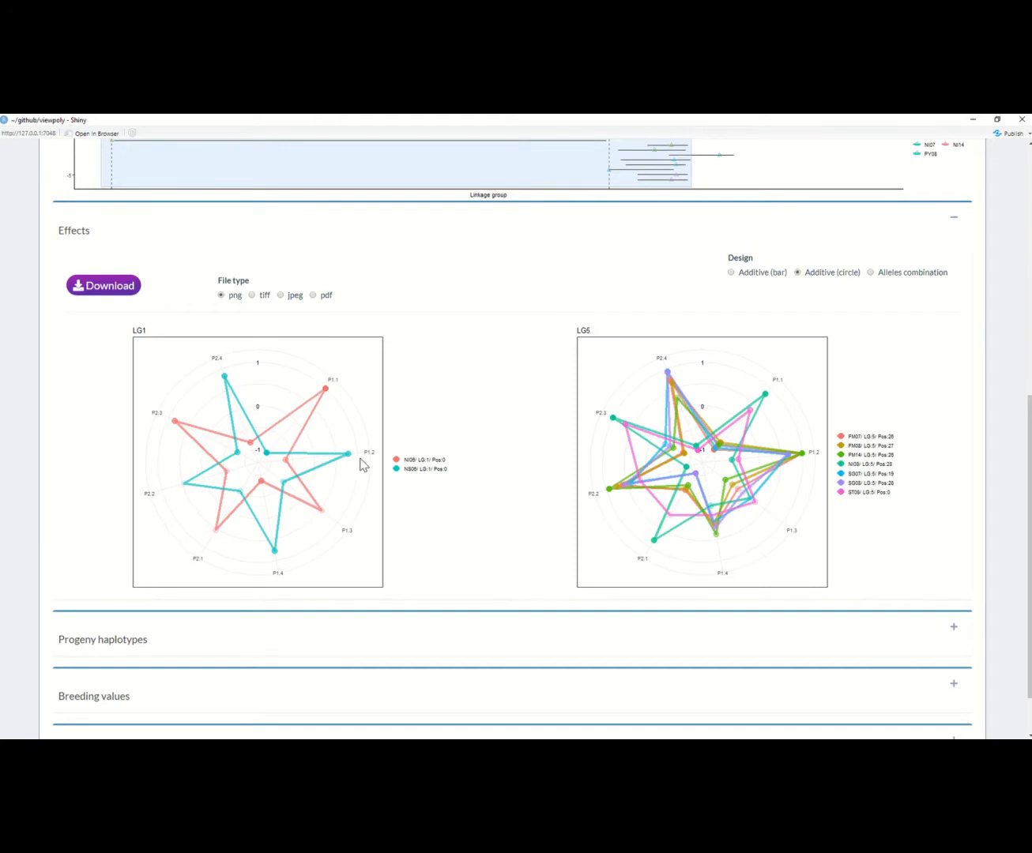
{"action": "left_click", "coordinate": [901, 275]}
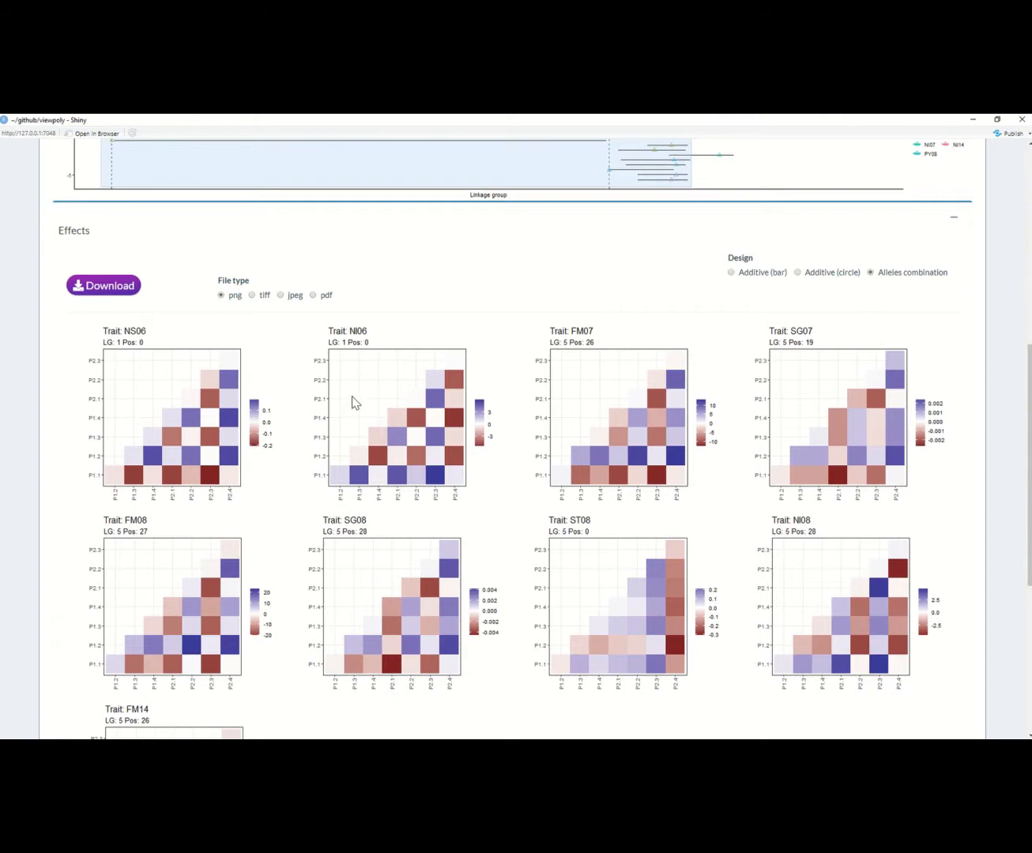
{"action": "scroll", "coordinate": [722, 513], "scroll_direction": "down", "scroll_amount": 3}
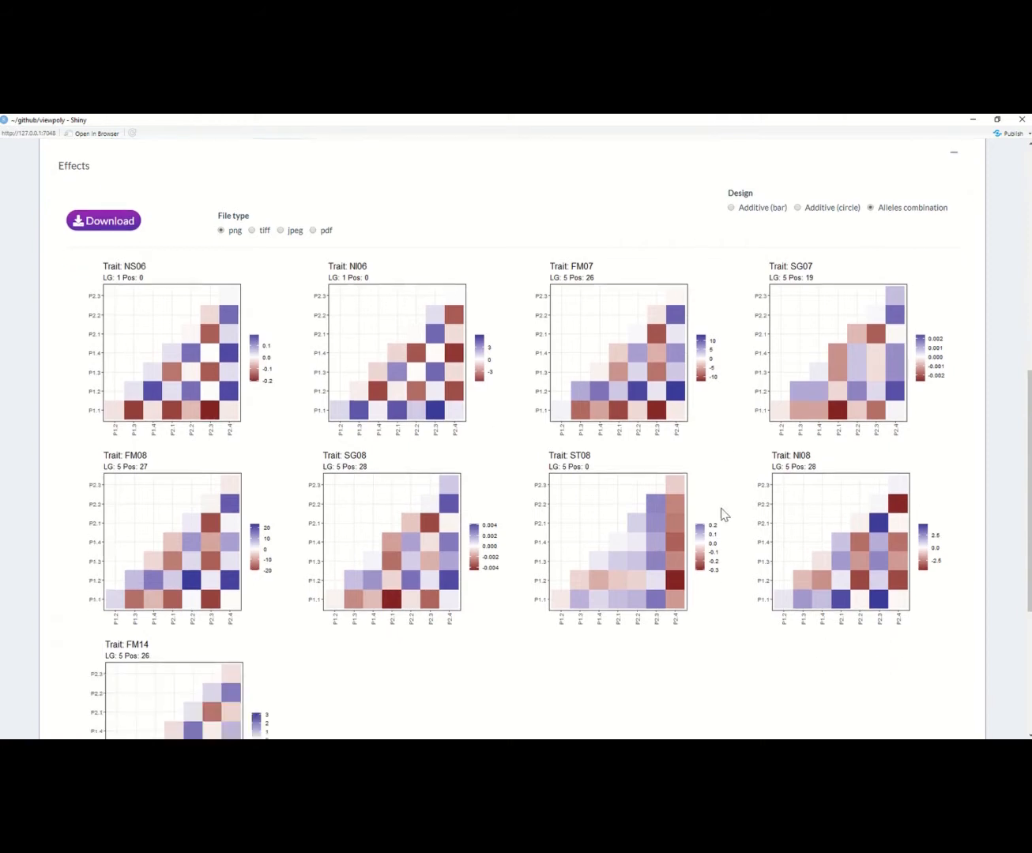
{"action": "scroll", "coordinate": [722, 514], "scroll_direction": "down", "scroll_amount": 1}
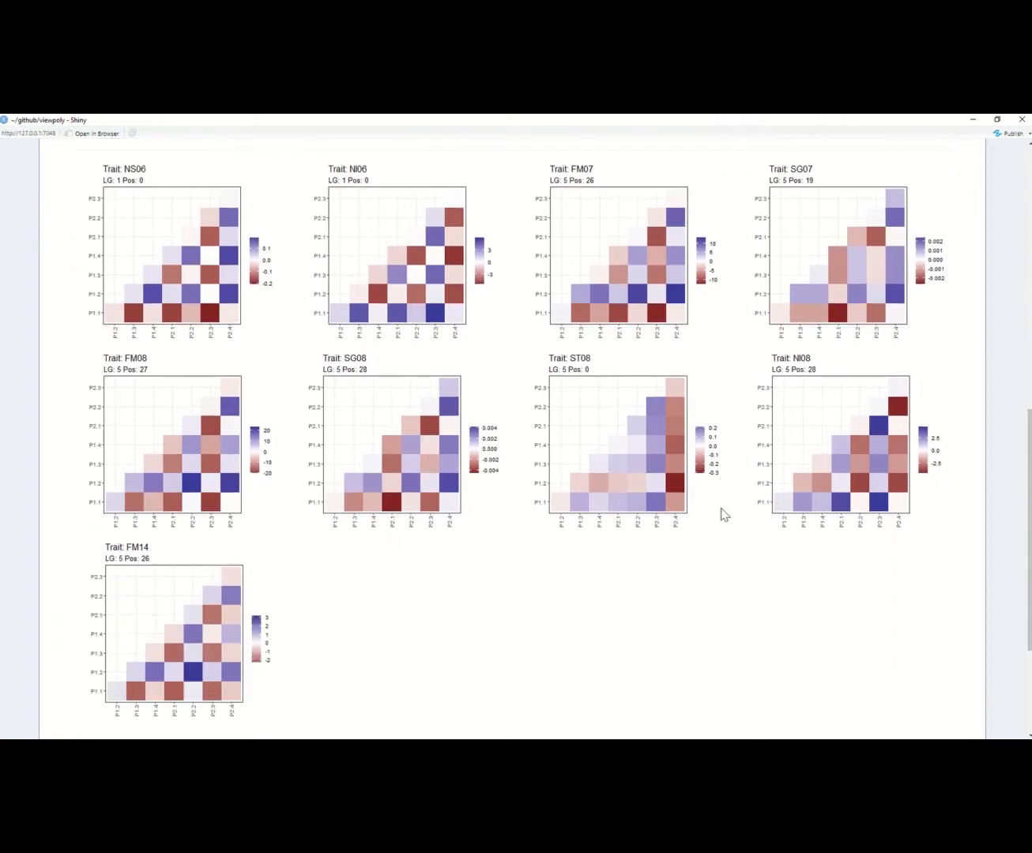
{"action": "scroll", "coordinate": [722, 513], "scroll_direction": "down", "scroll_amount": 4}
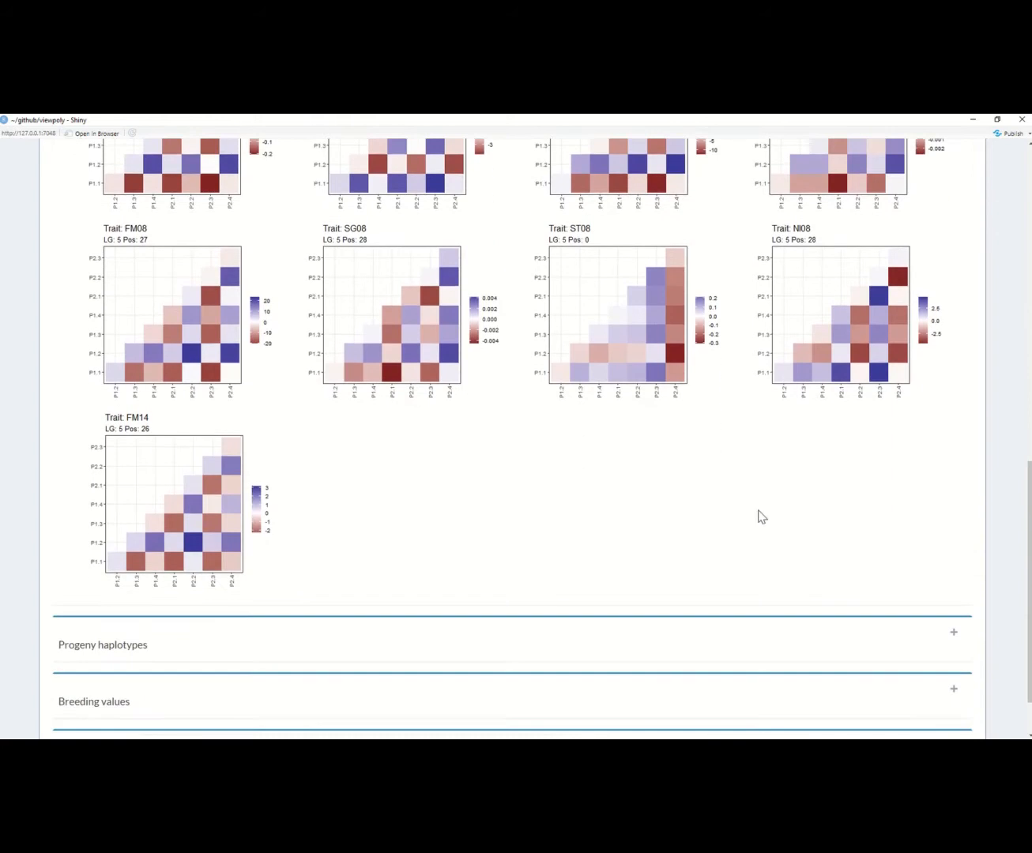
{"action": "scroll", "coordinate": [949, 636], "scroll_direction": "down", "scroll_amount": 1}
Step: Expand the Progeny haplotypes section and set the effects design to Additive (bar)
{"action": "left_click", "coordinate": [953, 615]}
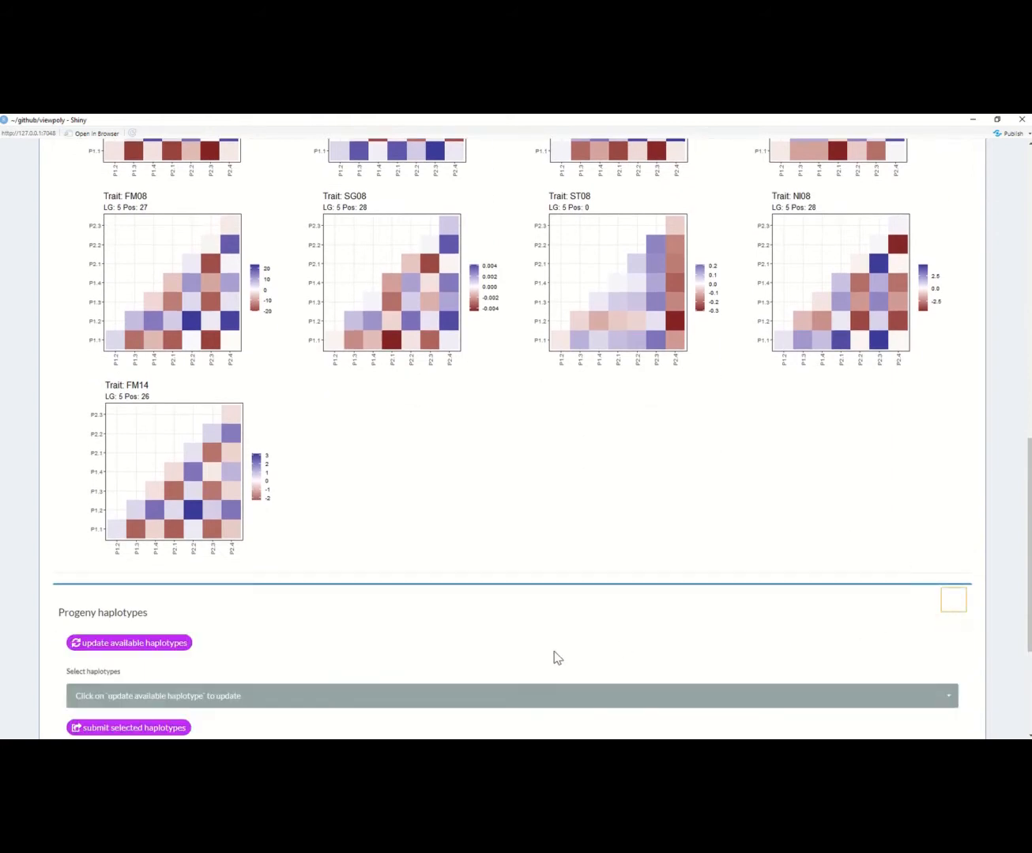
{"action": "scroll", "coordinate": [479, 671], "scroll_direction": "down", "scroll_amount": 1}
{"action": "scroll", "coordinate": [480, 672], "scroll_direction": "down", "scroll_amount": 1}
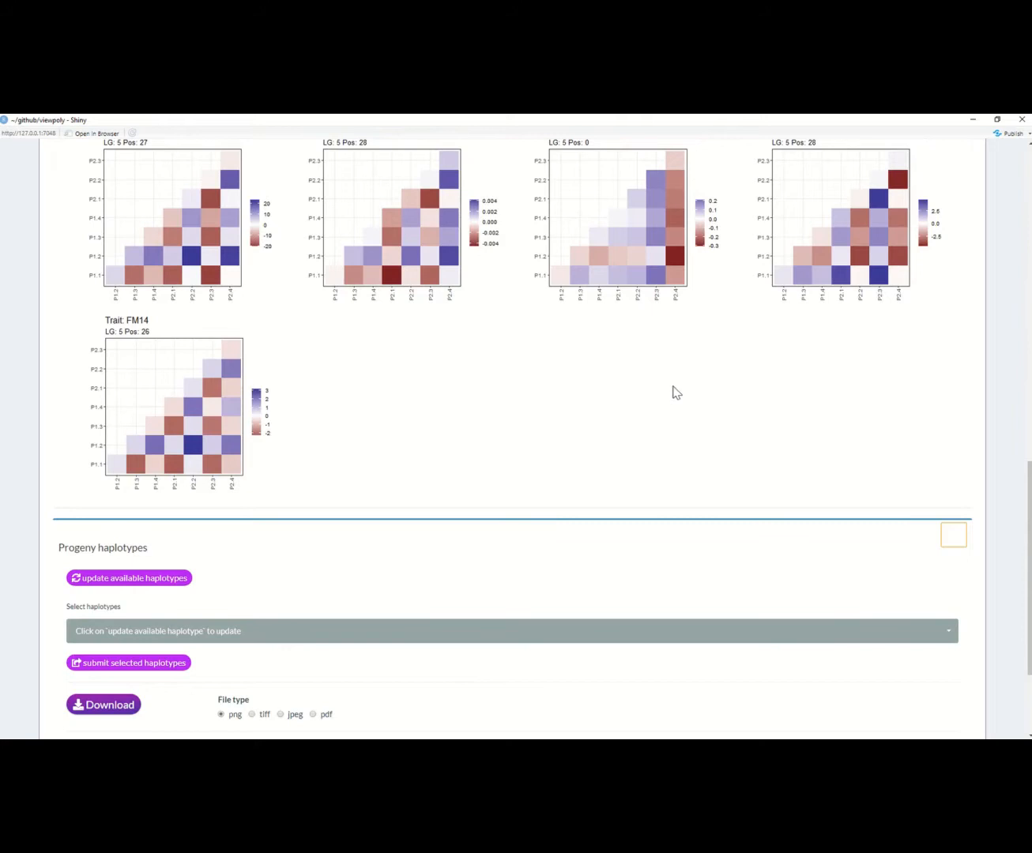
{"action": "scroll", "coordinate": [676, 393], "scroll_direction": "up", "scroll_amount": 9}
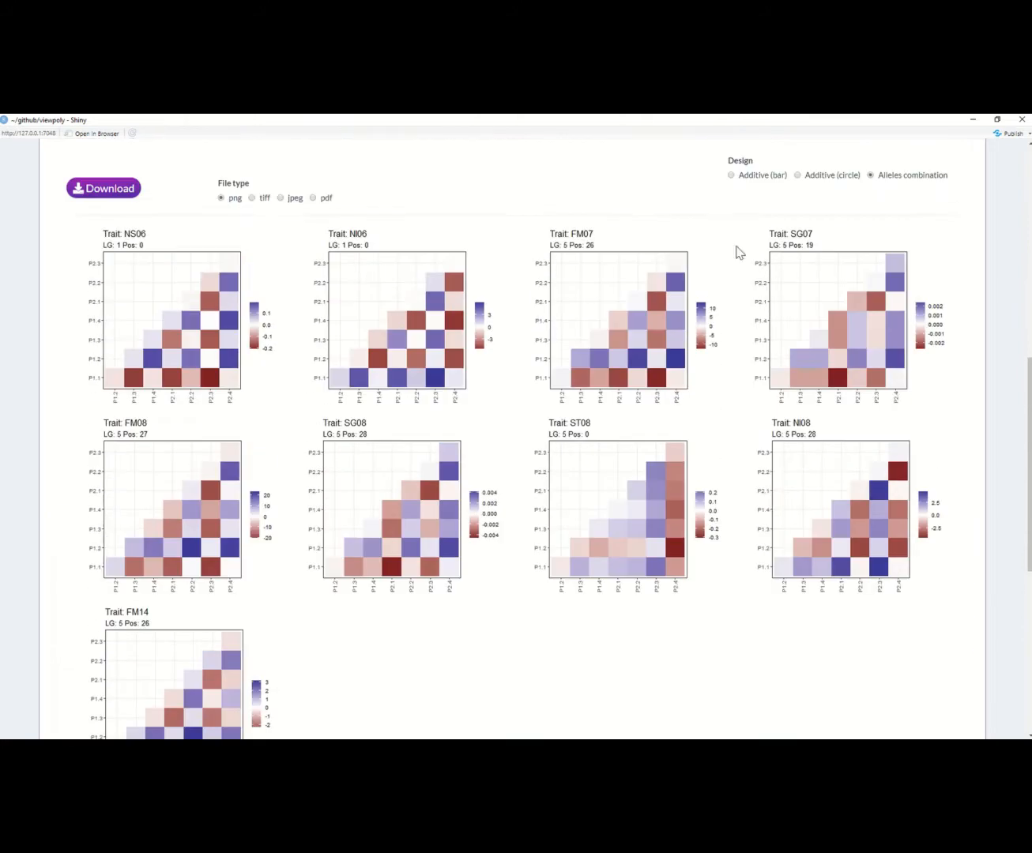
{"action": "left_click", "coordinate": [740, 175]}
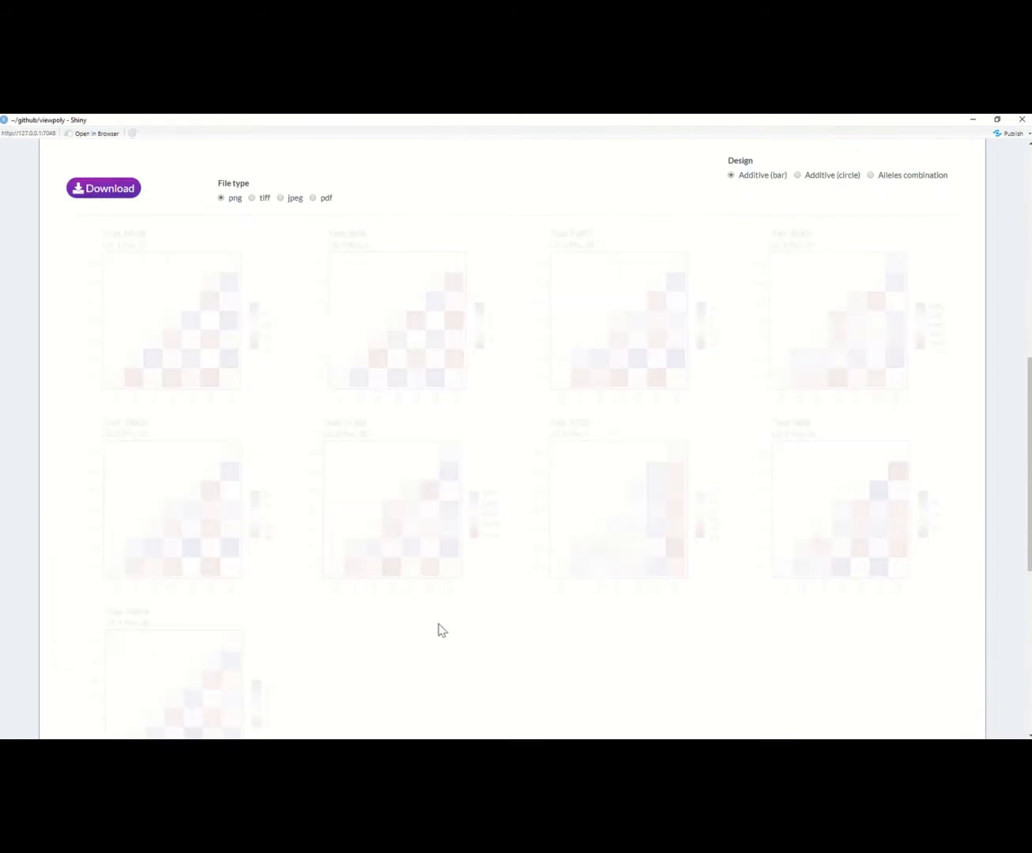
{"action": "scroll", "coordinate": [441, 628], "scroll_direction": "down", "scroll_amount": 14}
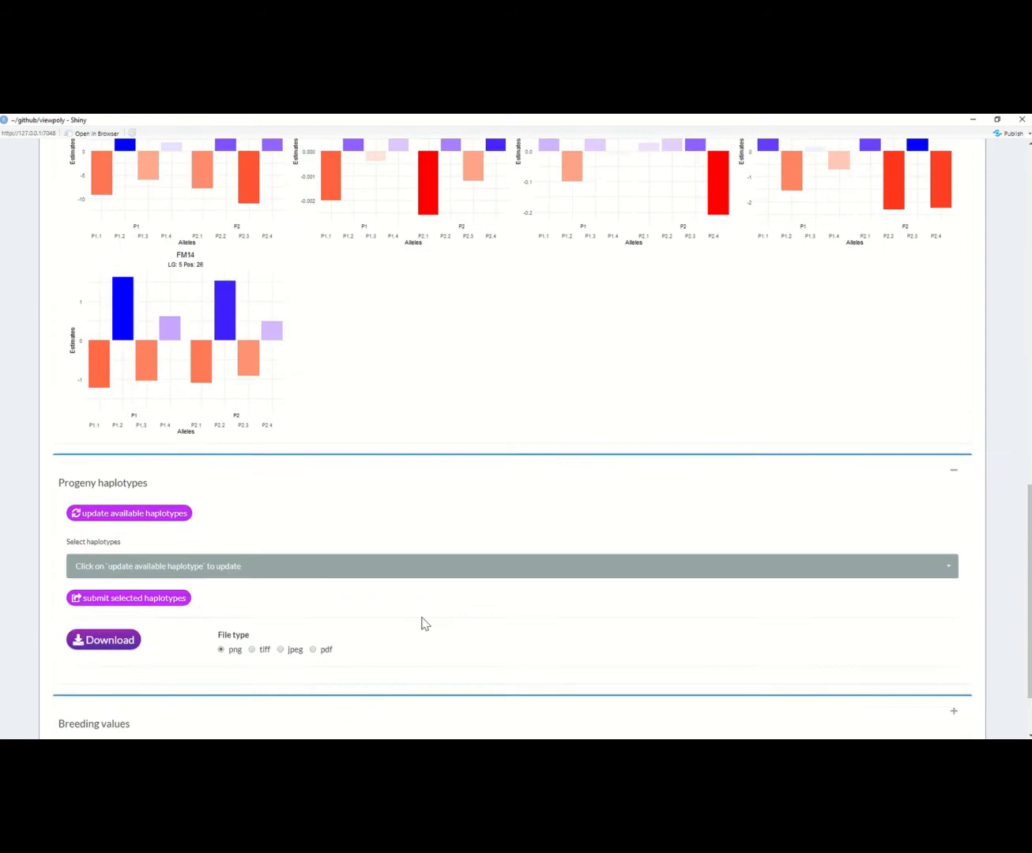
Step: Update the available progeny haplotypes, look through the haplotype list and deselect all preselected haplotypes
{"action": "left_click", "coordinate": [166, 520]}
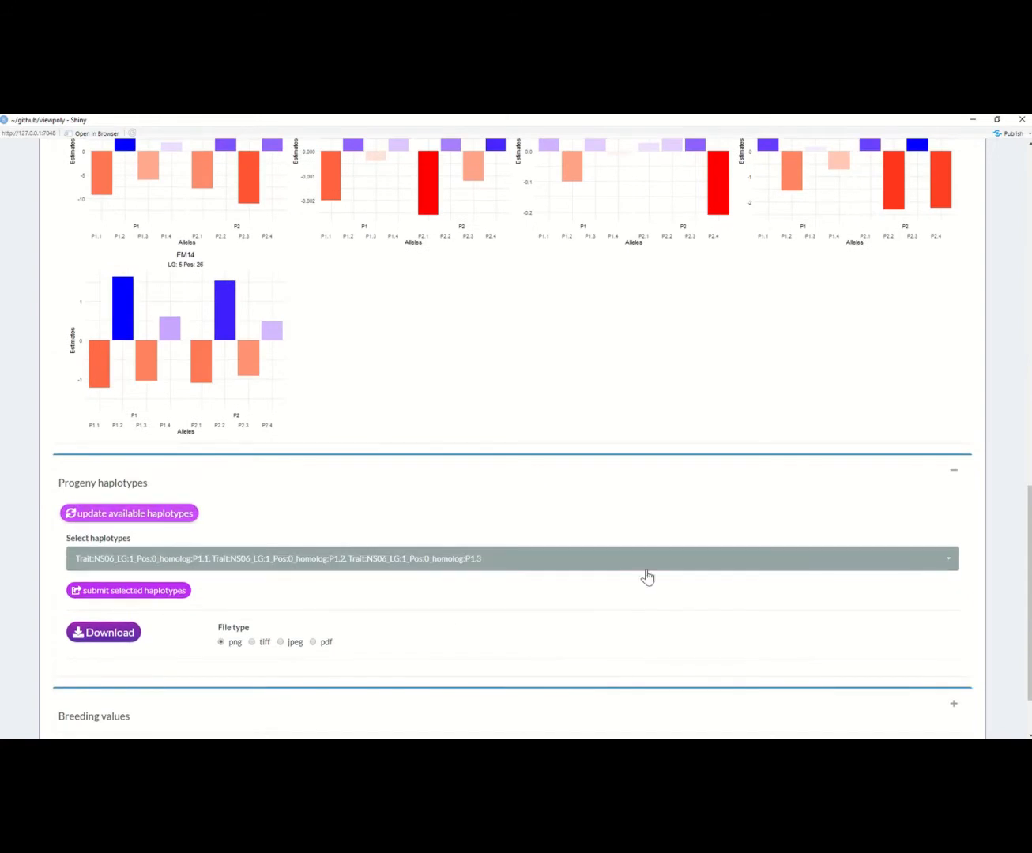
{"action": "scroll", "coordinate": [655, 569], "scroll_direction": "down", "scroll_amount": 2}
{"action": "left_click", "coordinate": [639, 475]}
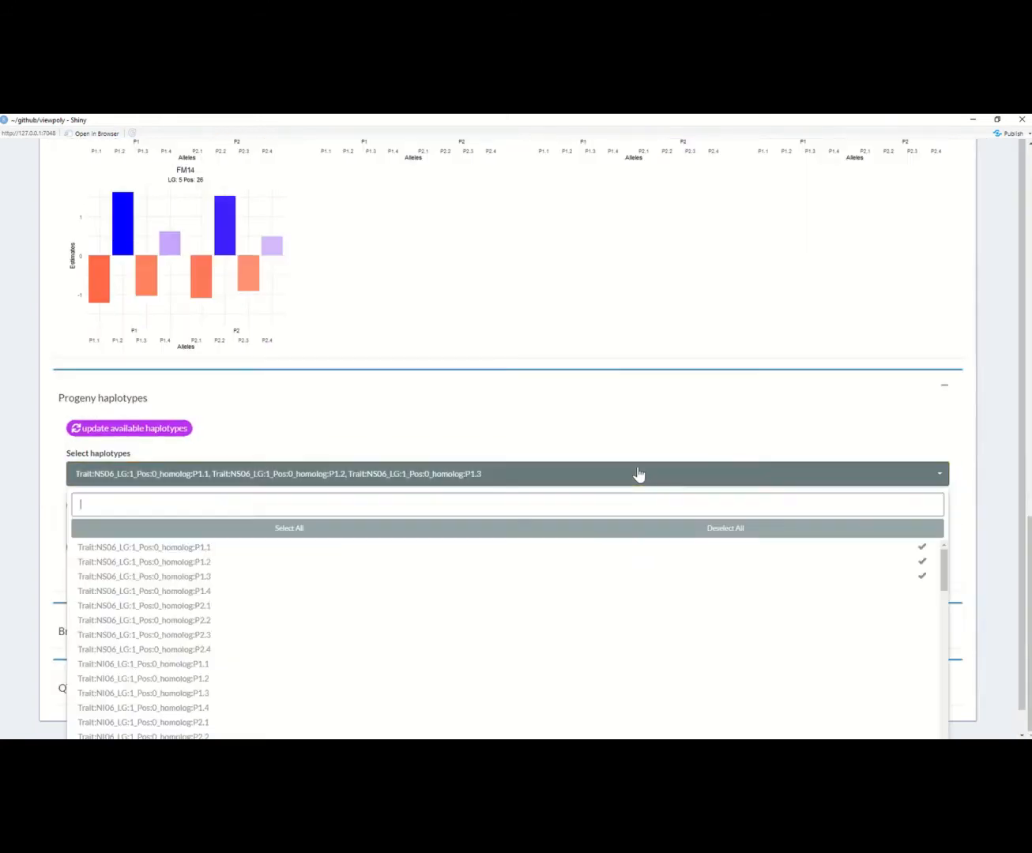
{"action": "scroll", "coordinate": [573, 627], "scroll_direction": "down", "scroll_amount": 2}
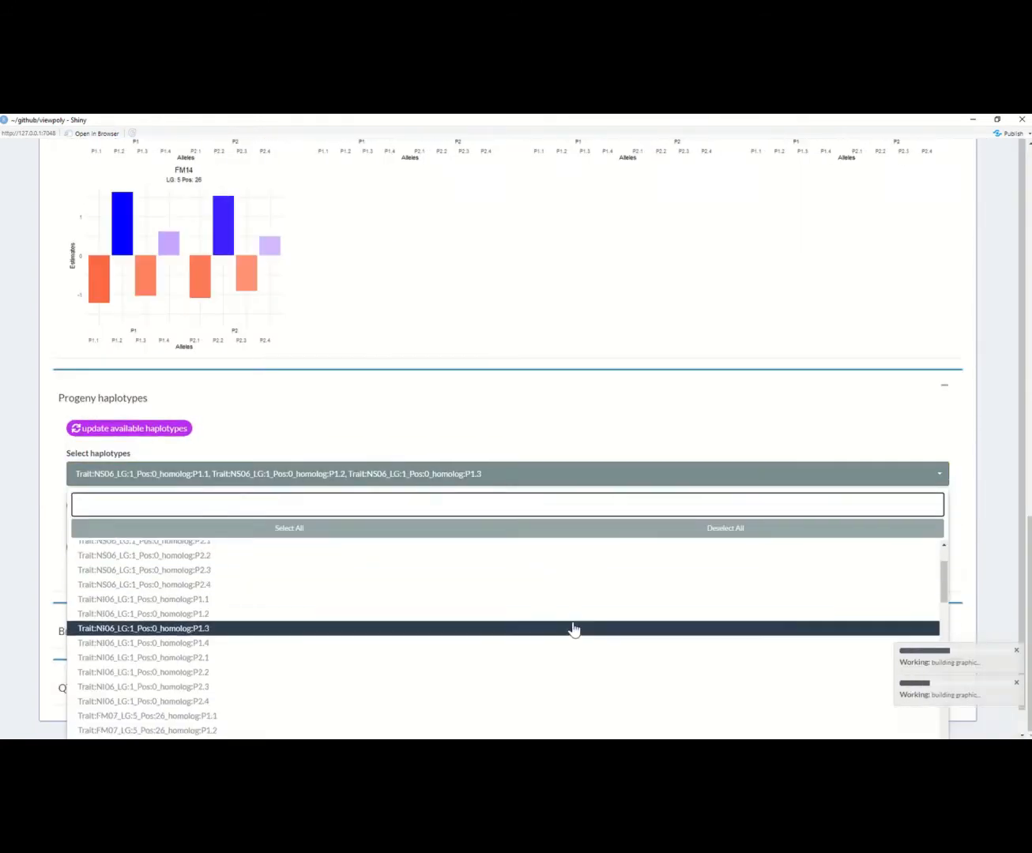
{"action": "scroll", "coordinate": [575, 629], "scroll_direction": "down", "scroll_amount": 8}
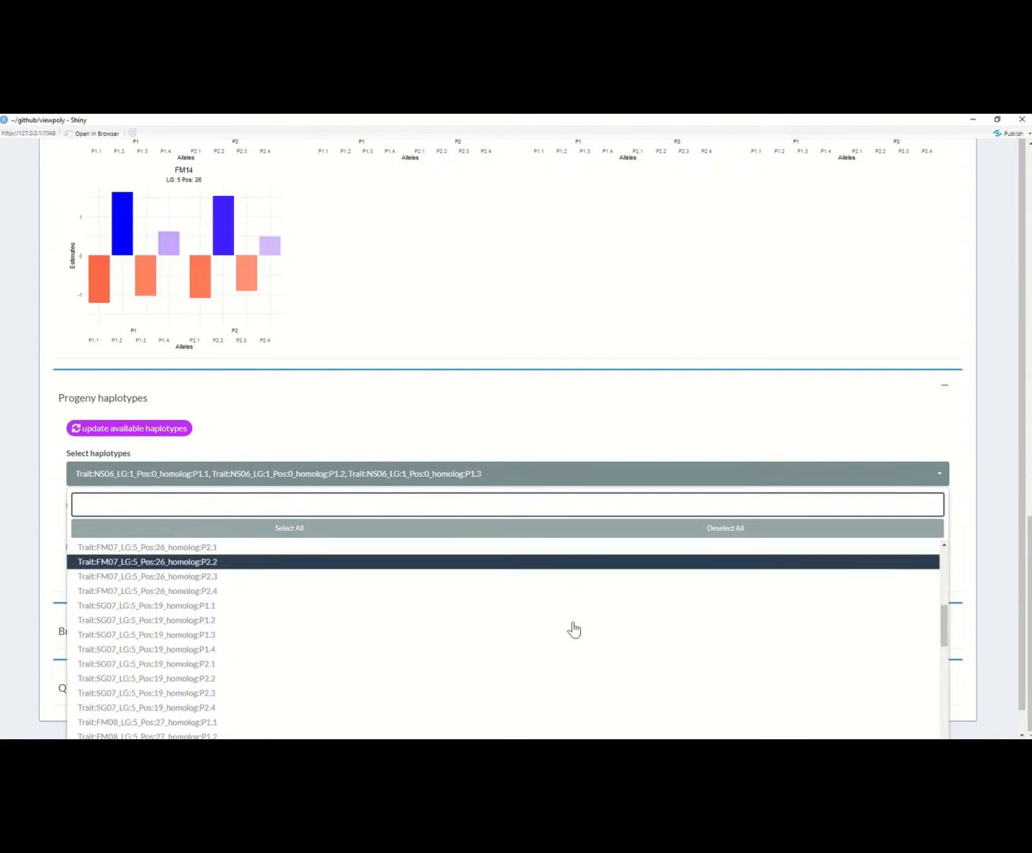
{"action": "scroll", "coordinate": [574, 629], "scroll_direction": "down", "scroll_amount": 12}
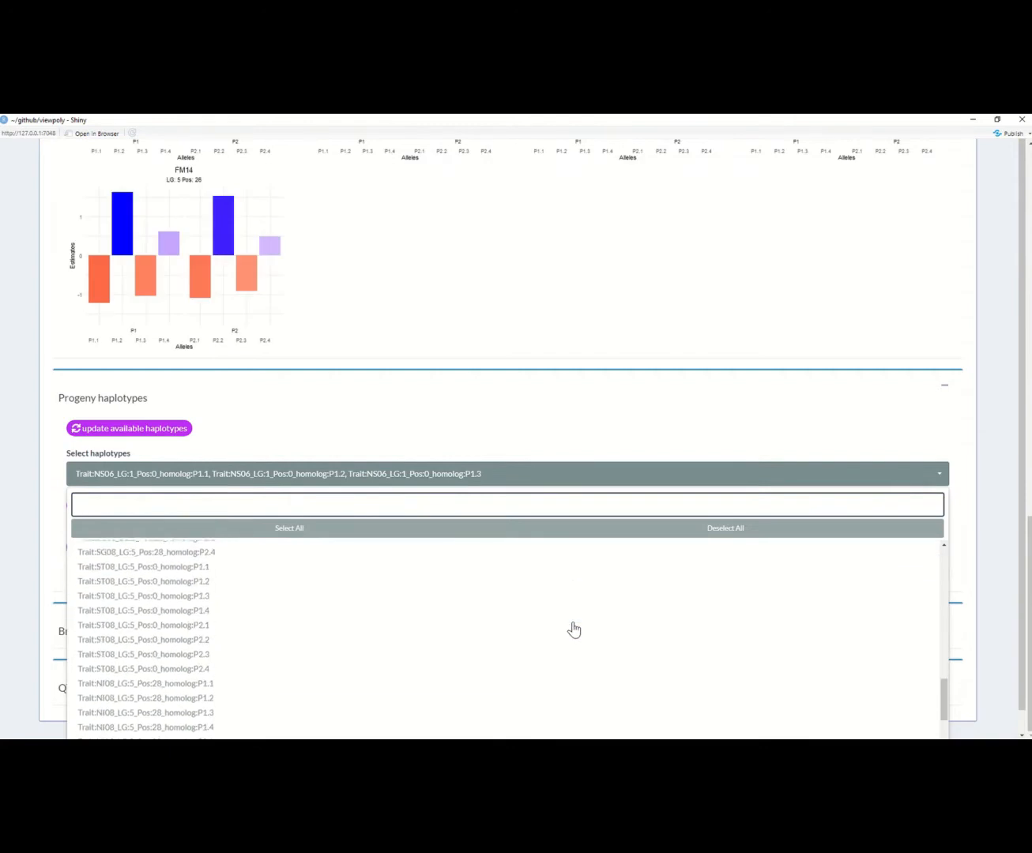
{"action": "scroll", "coordinate": [575, 629], "scroll_direction": "down", "scroll_amount": 2}
{"action": "left_click", "coordinate": [670, 529]}
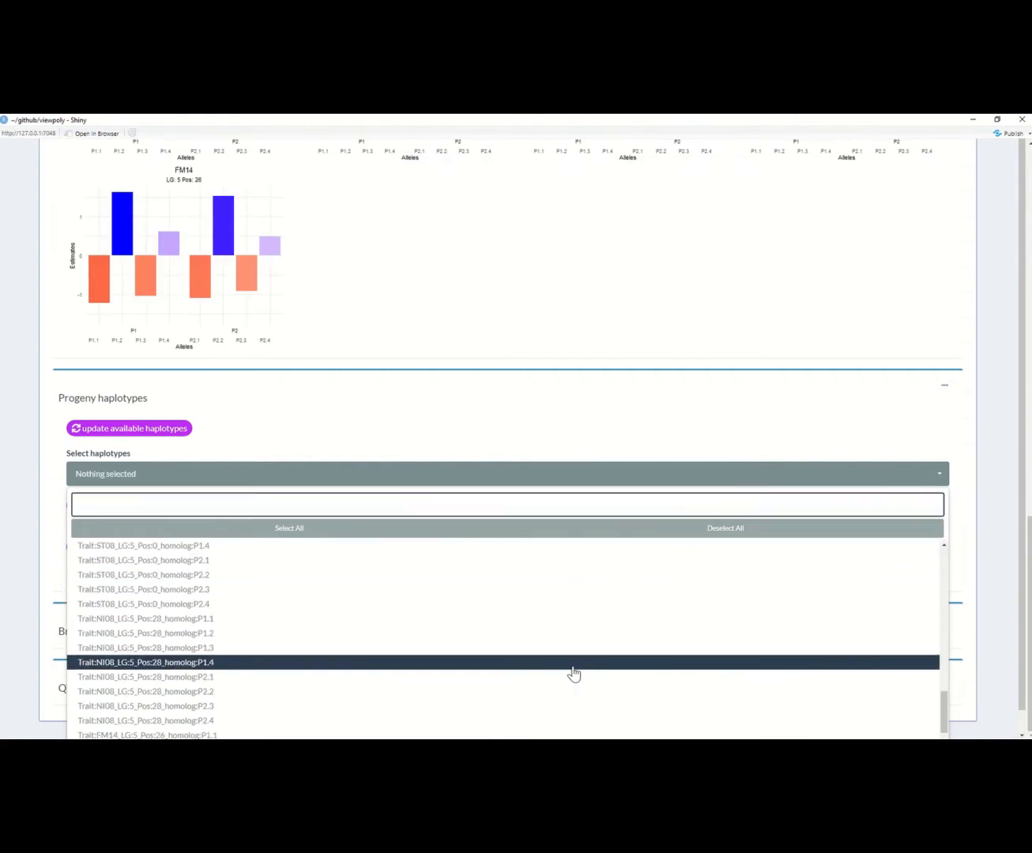
Step: Choose the ST08 LG 5 Pos 0 homologs P1.1 and P2.1 and the NI08 LG 5 Pos 28 homolog P1.2, and submit these haplotypes
{"action": "scroll", "coordinate": [574, 673], "scroll_direction": "up", "scroll_amount": 3}
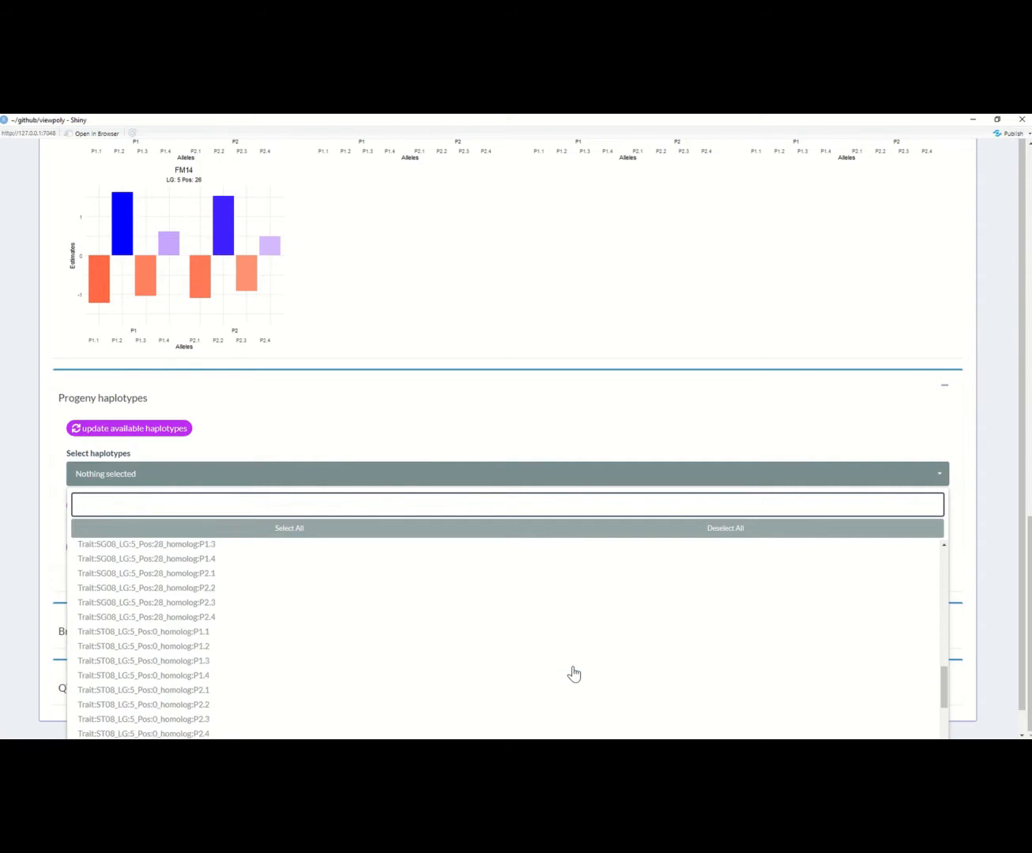
{"action": "scroll", "coordinate": [575, 673], "scroll_direction": "up", "scroll_amount": 3}
{"action": "scroll", "coordinate": [575, 673], "scroll_direction": "down", "scroll_amount": 2}
{"action": "scroll", "coordinate": [572, 672], "scroll_direction": "down", "scroll_amount": 3}
{"action": "scroll", "coordinate": [381, 579], "scroll_direction": "up", "scroll_amount": 2}
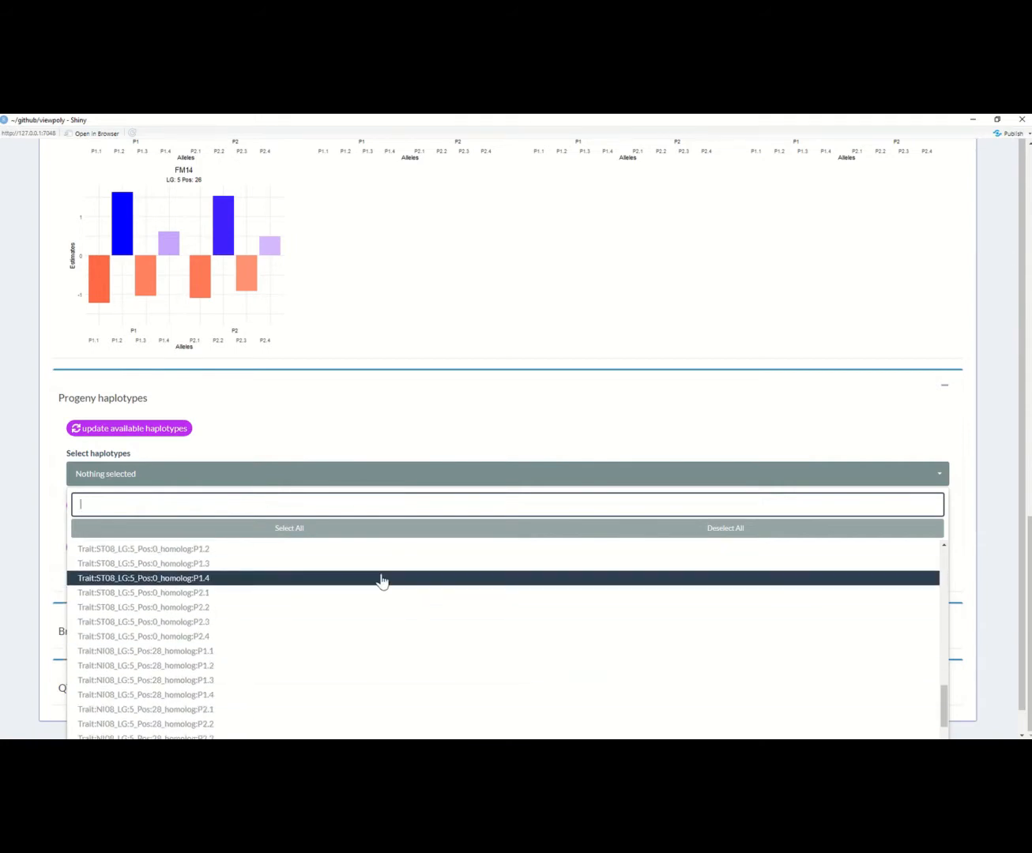
{"action": "left_click", "coordinate": [362, 577]}
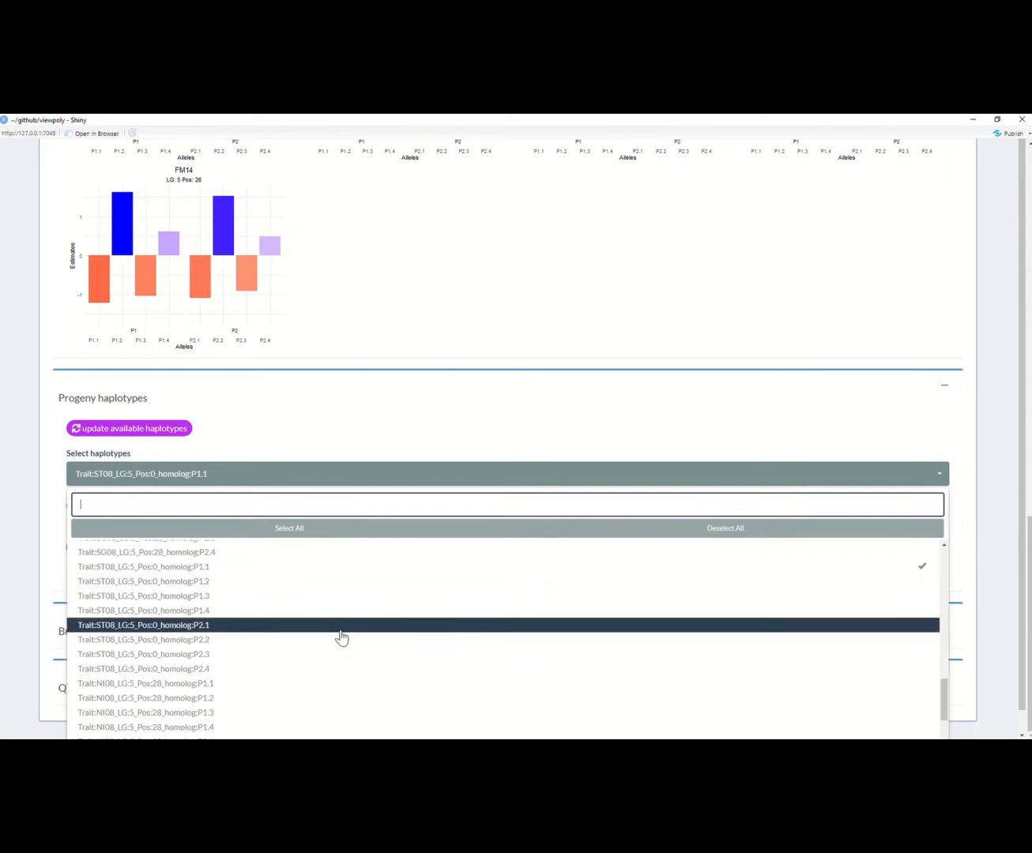
{"action": "left_click", "coordinate": [340, 631]}
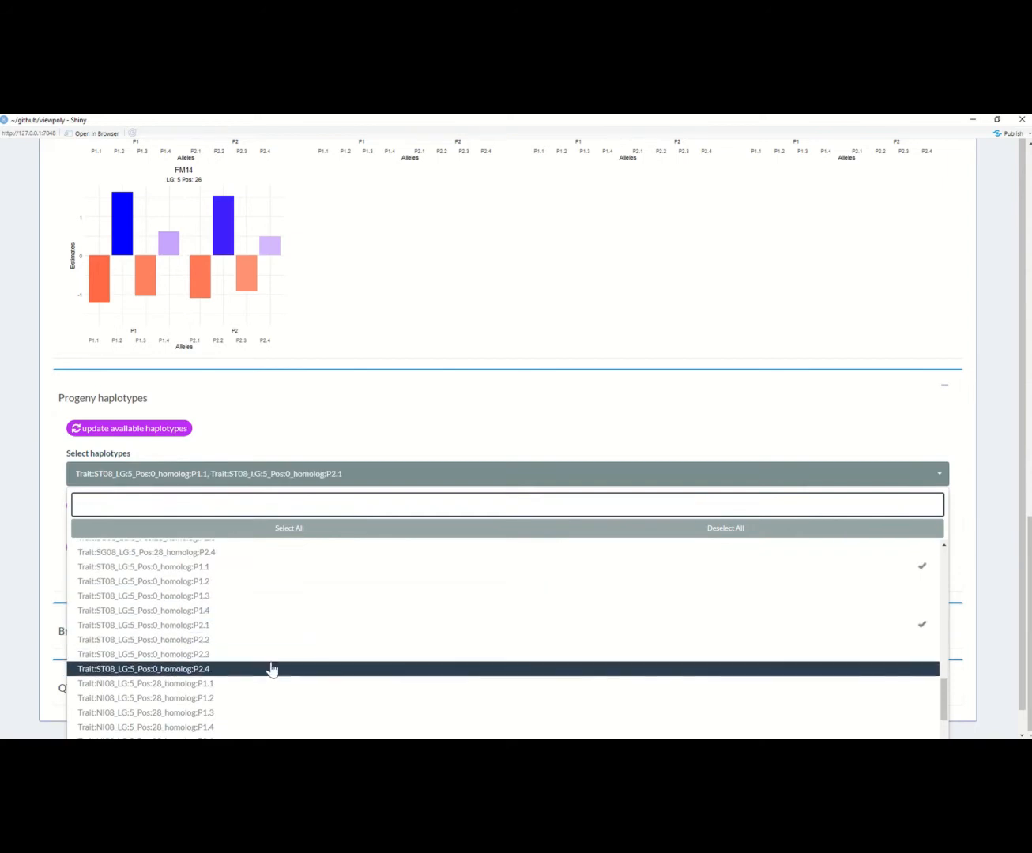
{"action": "scroll", "coordinate": [410, 685], "scroll_direction": "down", "scroll_amount": 1}
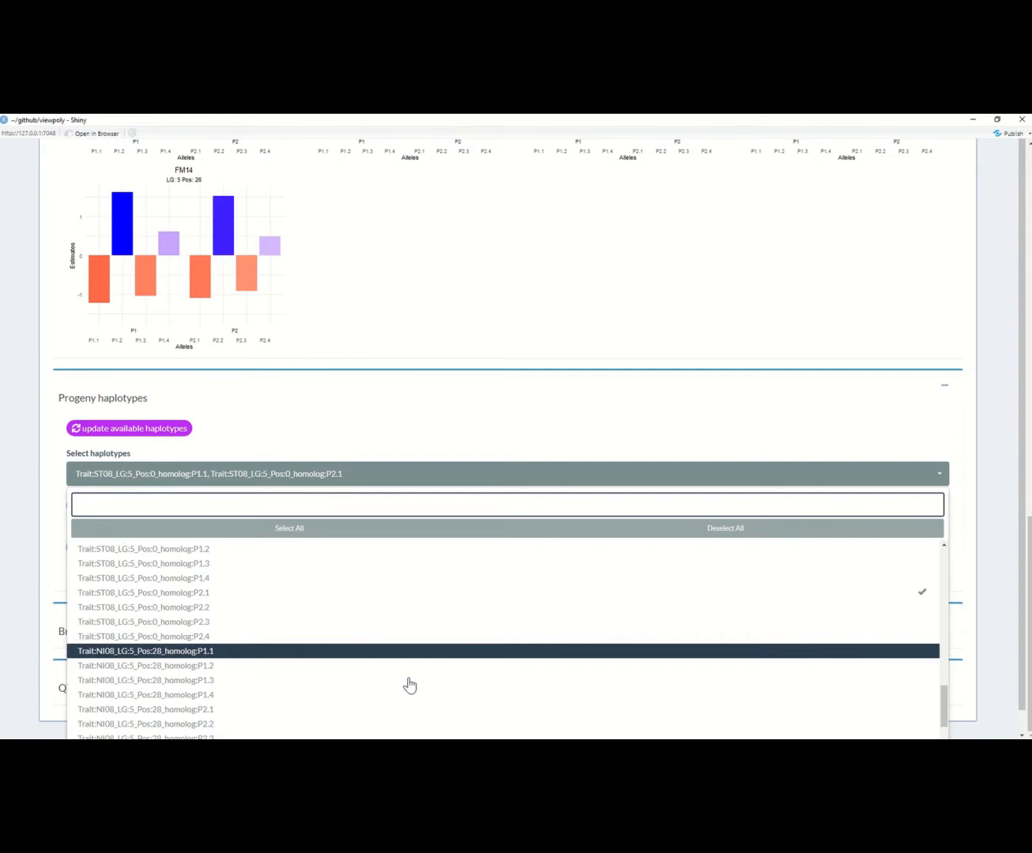
{"action": "scroll", "coordinate": [410, 686], "scroll_direction": "down", "scroll_amount": 1}
{"action": "scroll", "coordinate": [399, 686], "scroll_direction": "down", "scroll_amount": 1}
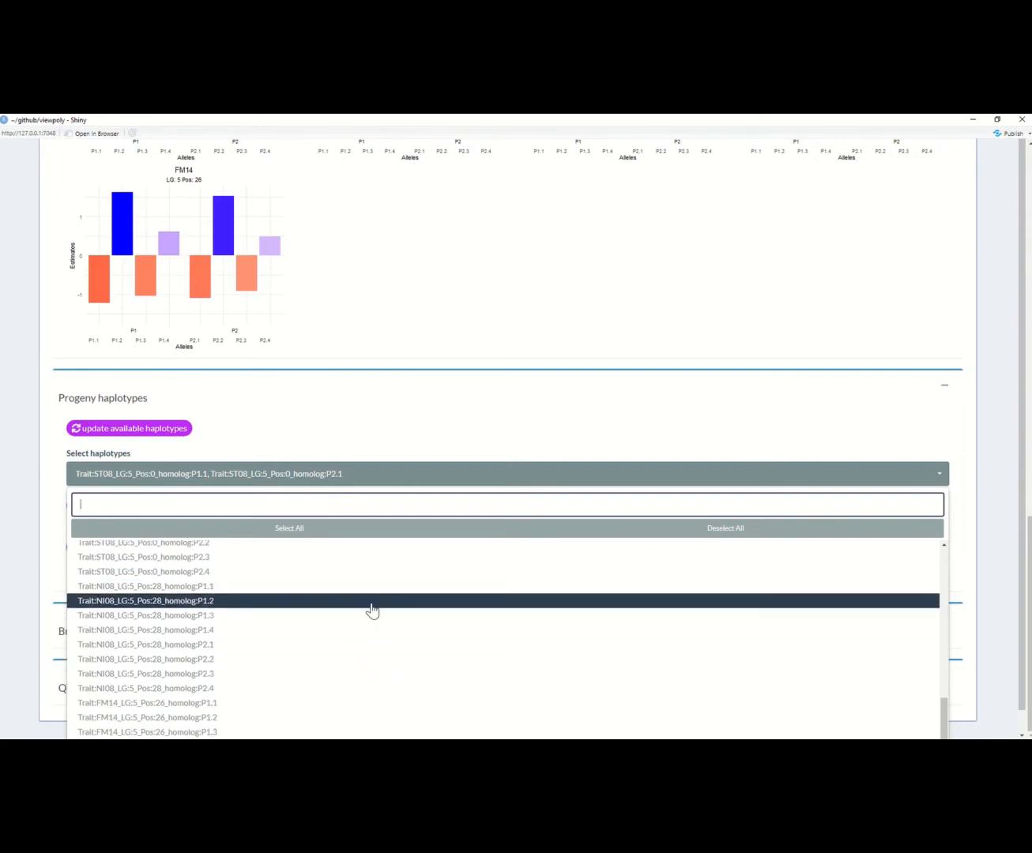
{"action": "left_click", "coordinate": [373, 605]}
{"action": "left_click", "coordinate": [872, 515]}
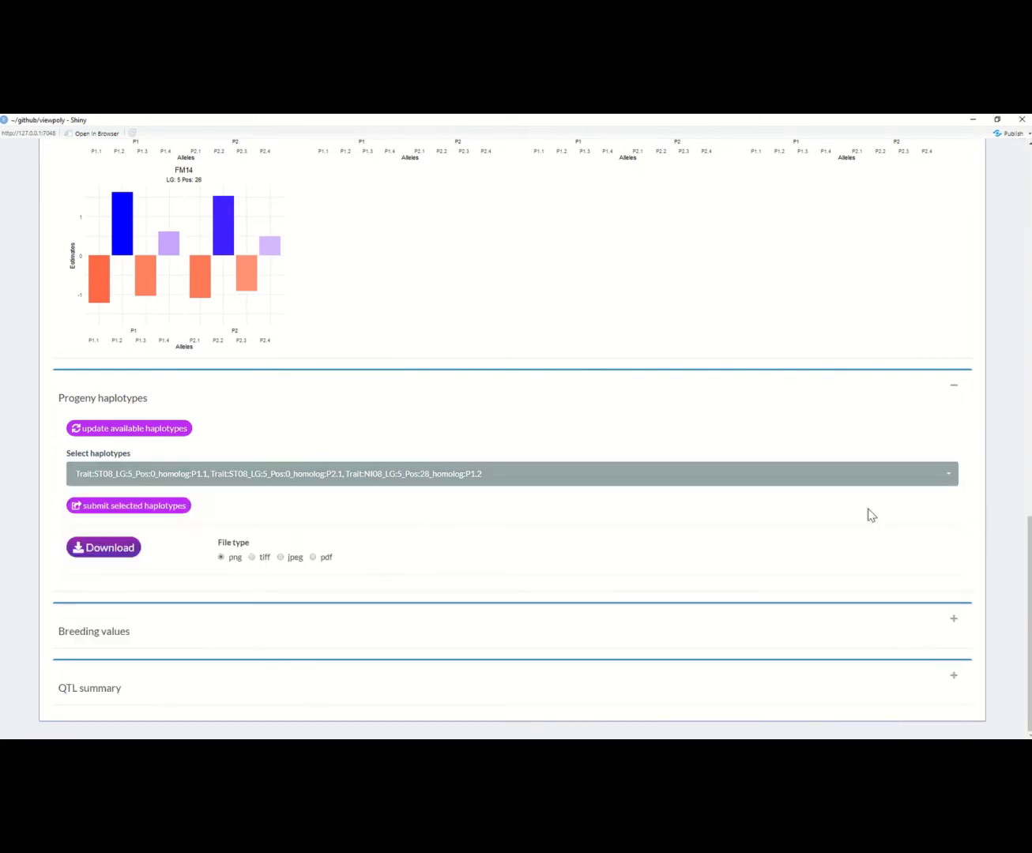
{"action": "left_click", "coordinate": [140, 516]}
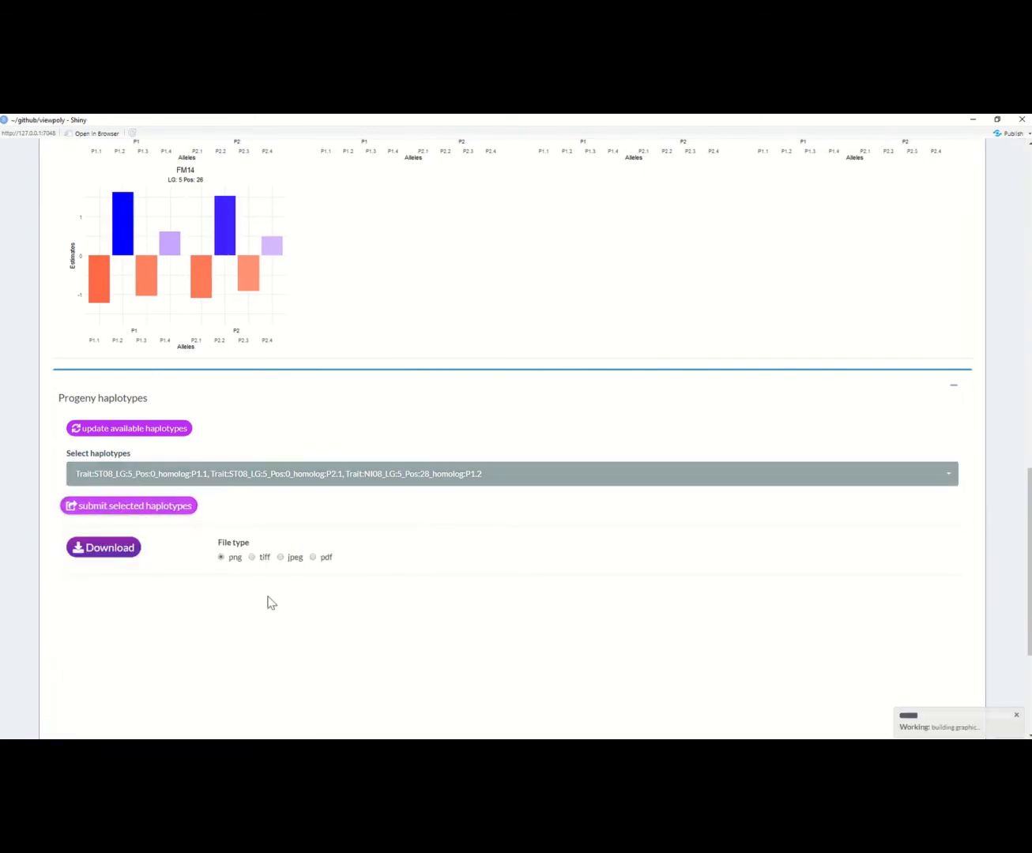
{"action": "scroll", "coordinate": [441, 648], "scroll_direction": "down", "scroll_amount": 5}
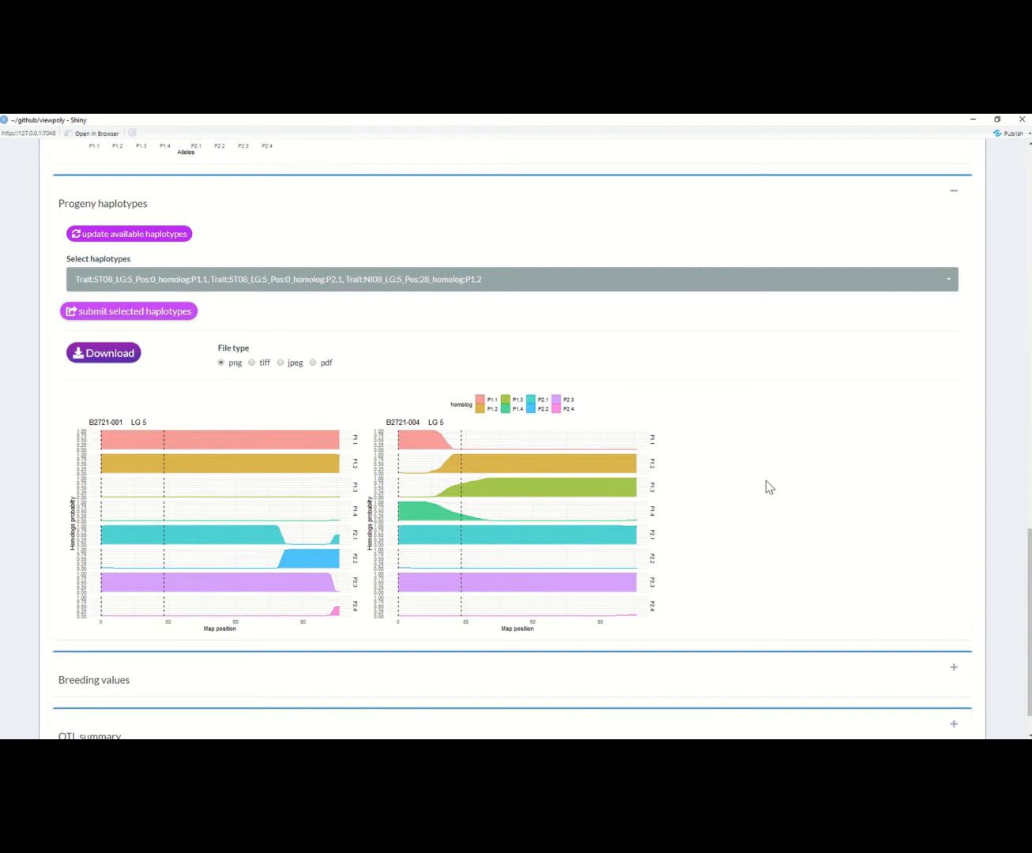
Step: Add the NS06 LG 1 Pos 0 homolog P1.1 to the haplotype selection and submit it to redraw the progeny plots
{"action": "left_click", "coordinate": [632, 289]}
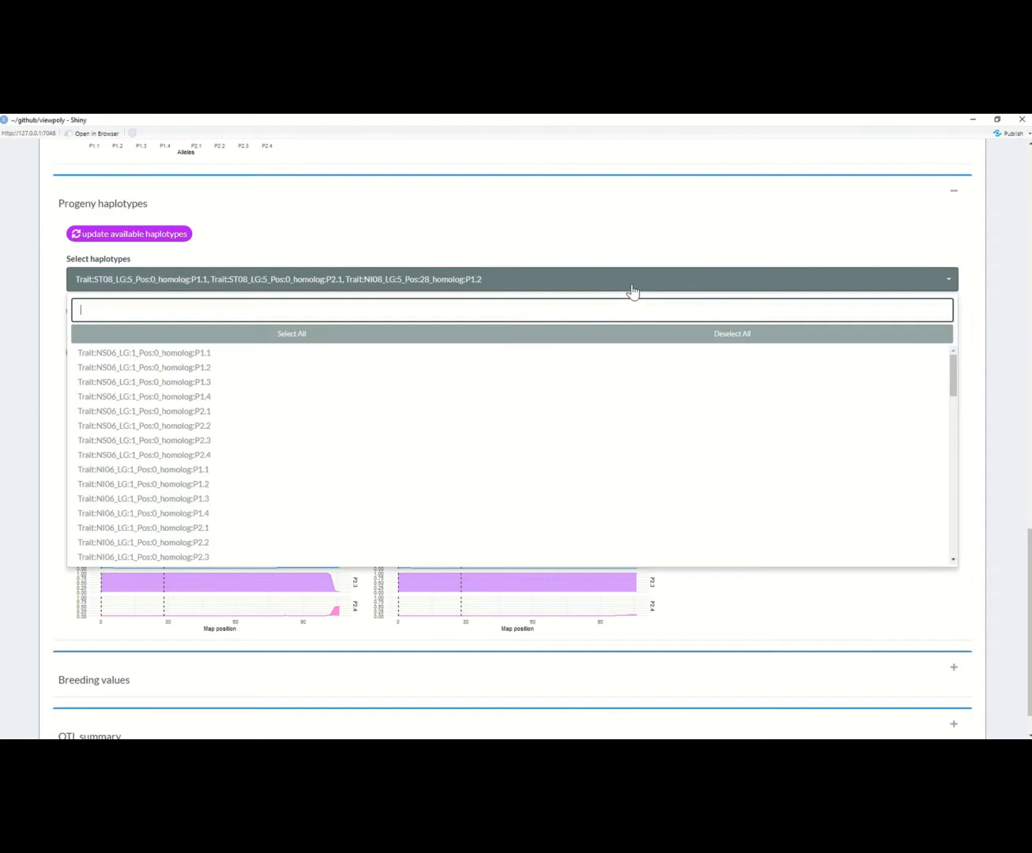
{"action": "scroll", "coordinate": [500, 475], "scroll_direction": "up", "scroll_amount": 2}
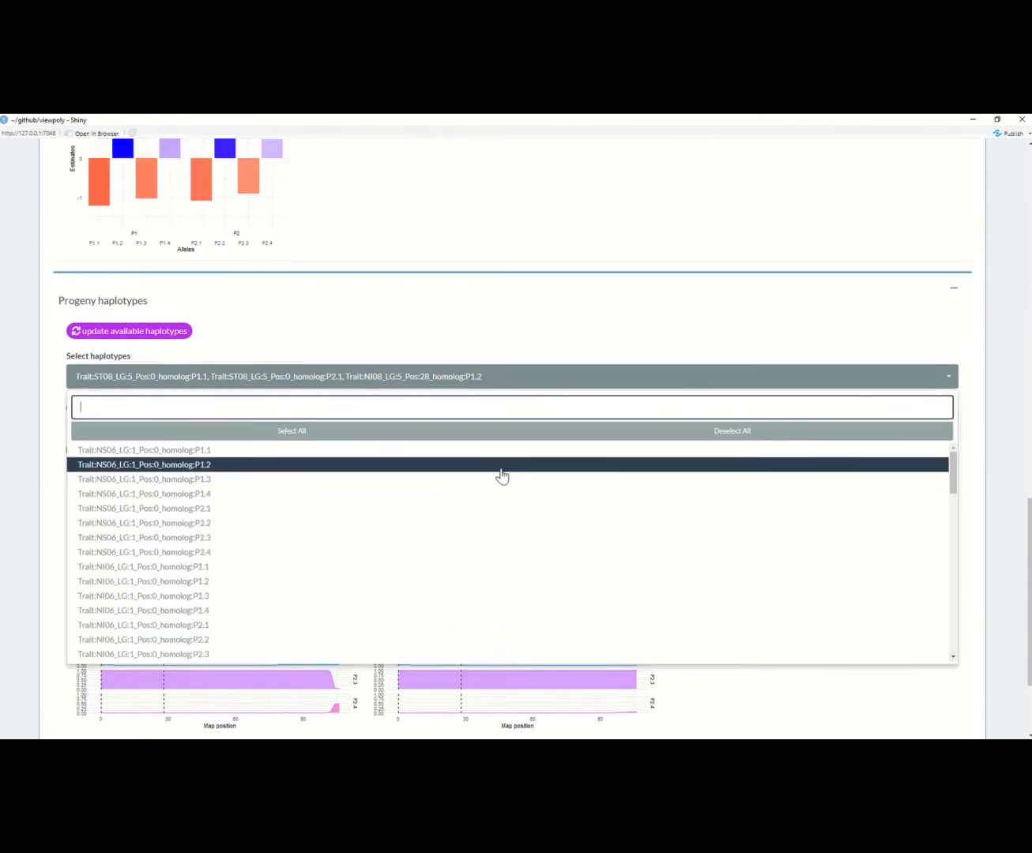
{"action": "left_click", "coordinate": [297, 419]}
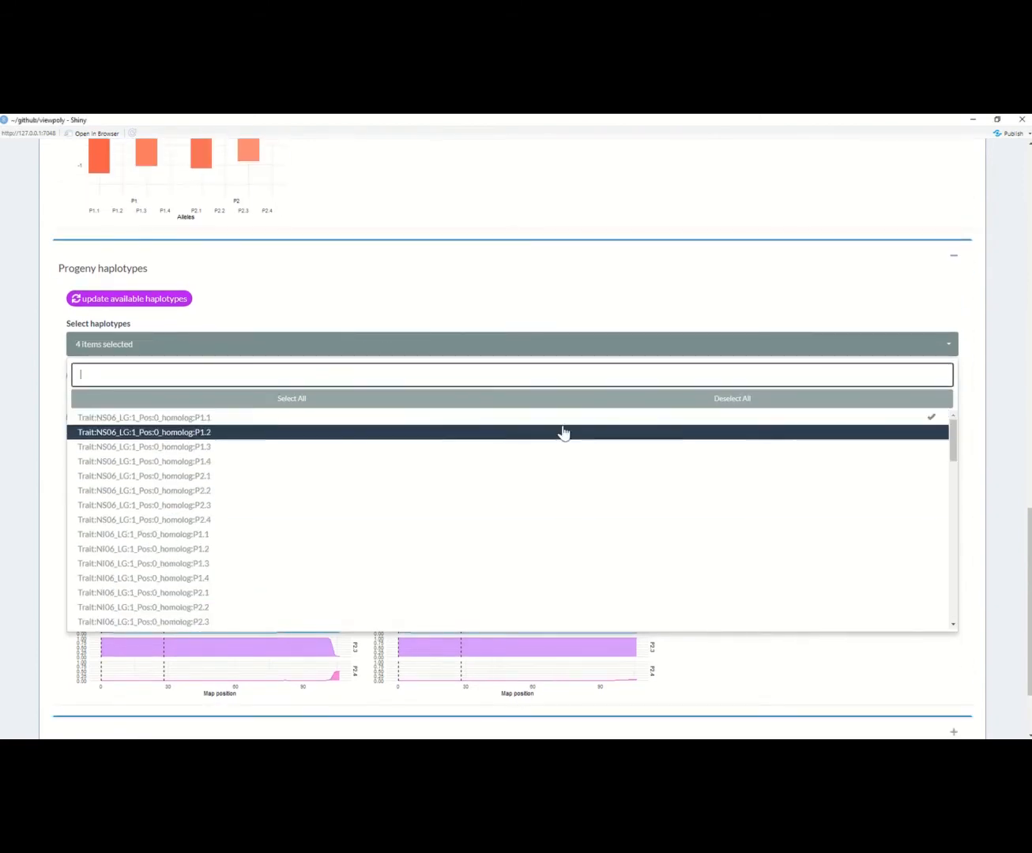
{"action": "left_click", "coordinate": [990, 418]}
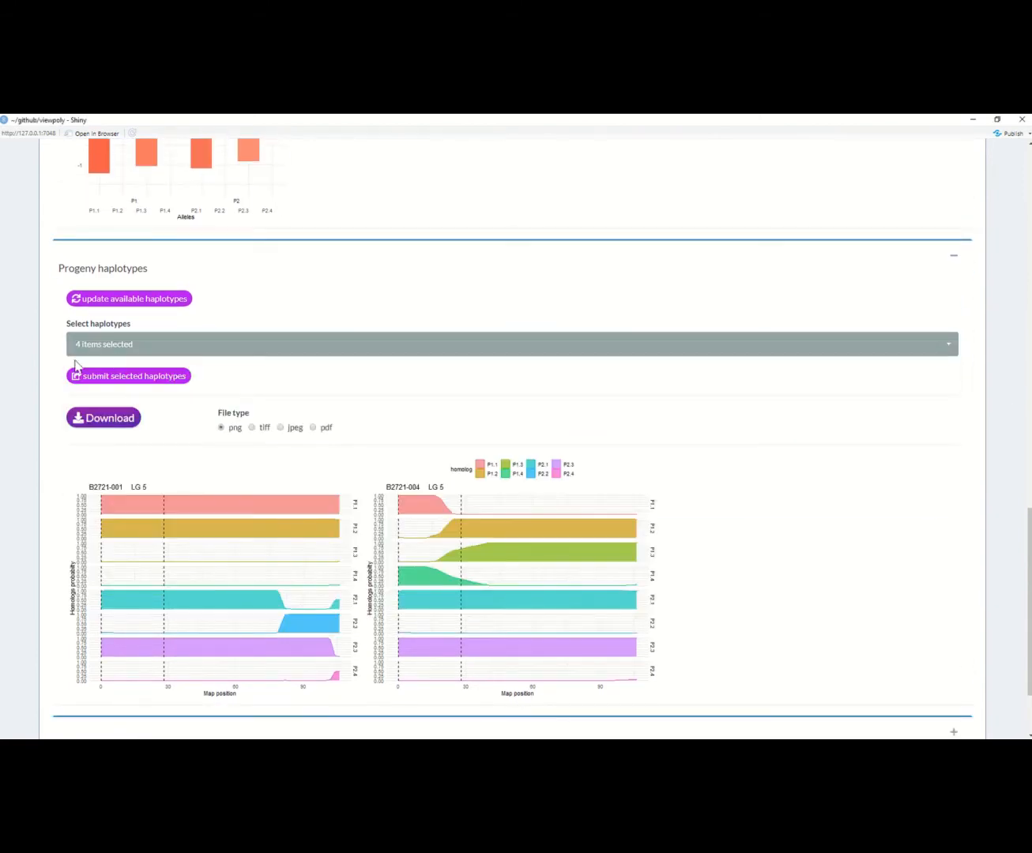
{"action": "left_click", "coordinate": [118, 378]}
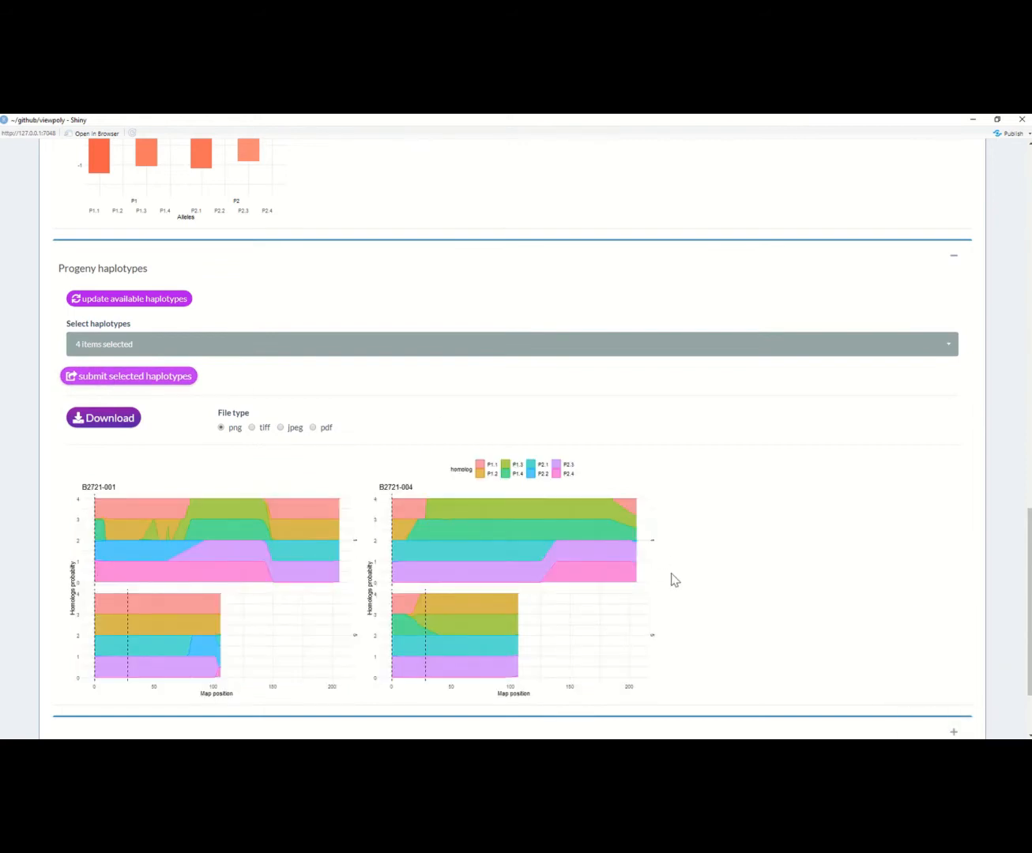
Step: Expand the Breeding values and QTL summary sections and view their tables
{"action": "scroll", "coordinate": [674, 581], "scroll_direction": "down", "scroll_amount": 1}
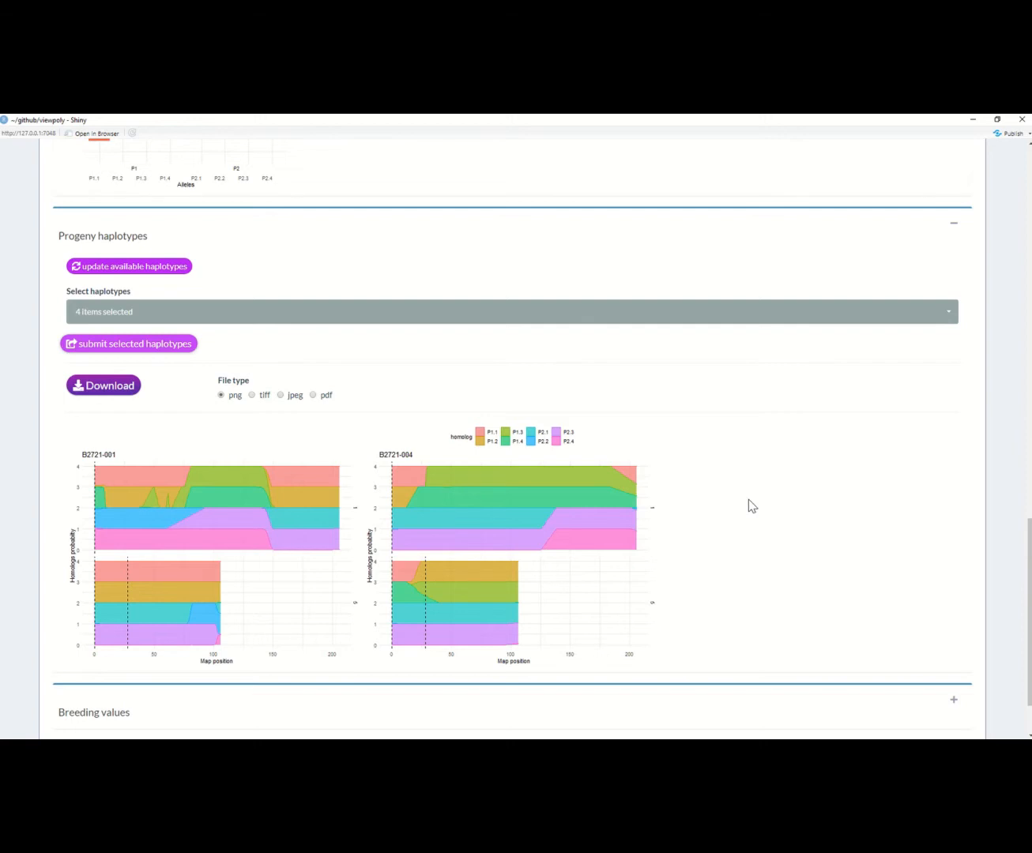
{"action": "scroll", "coordinate": [748, 499], "scroll_direction": "down", "scroll_amount": 3}
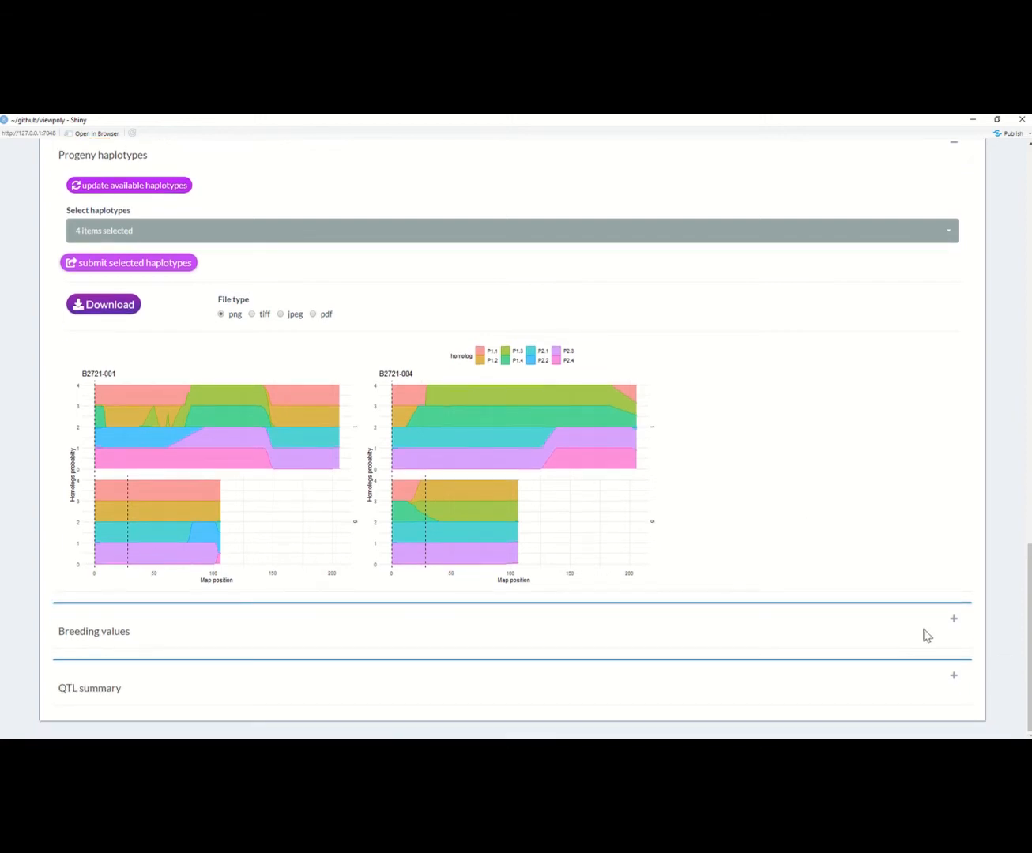
{"action": "left_click", "coordinate": [947, 628]}
{"action": "scroll", "coordinate": [934, 559], "scroll_direction": "down", "scroll_amount": 5}
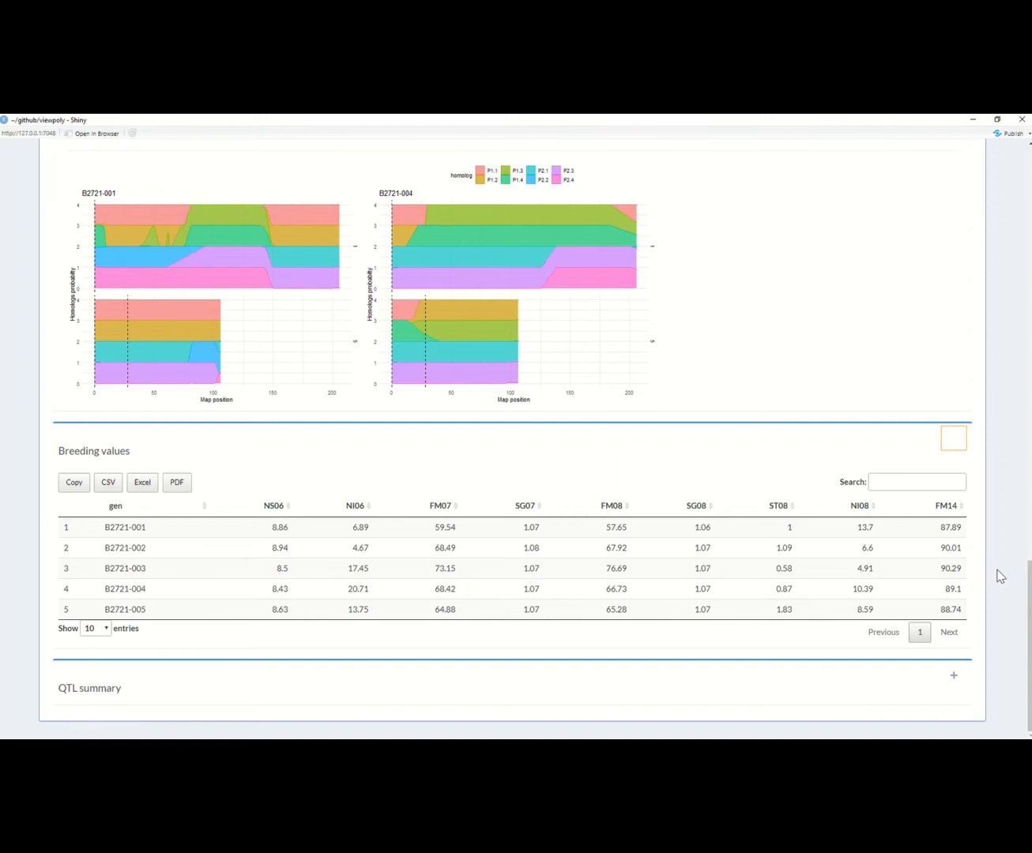
{"action": "left_click", "coordinate": [951, 682]}
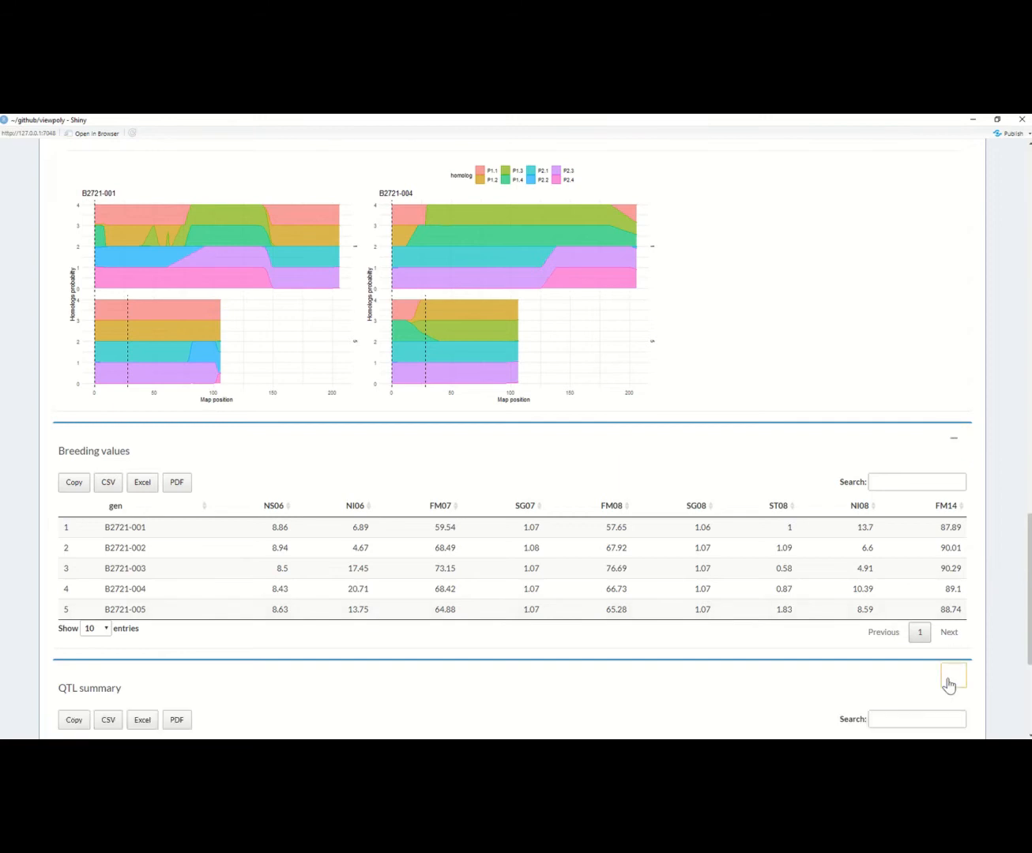
{"action": "scroll", "coordinate": [950, 685], "scroll_direction": "down", "scroll_amount": 3}
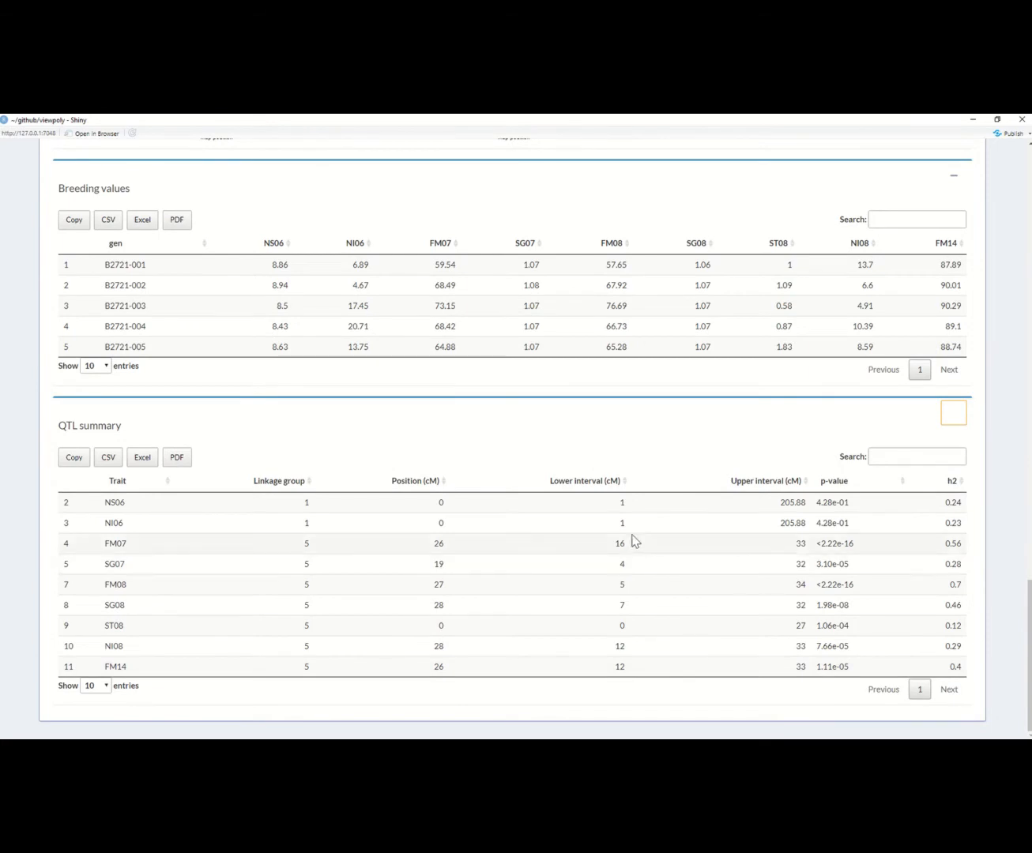
Step: Open the VIEWgenome page and examine the plot of linkage map position against physical position
{"action": "scroll", "coordinate": [632, 541], "scroll_direction": "up", "scroll_amount": 7}
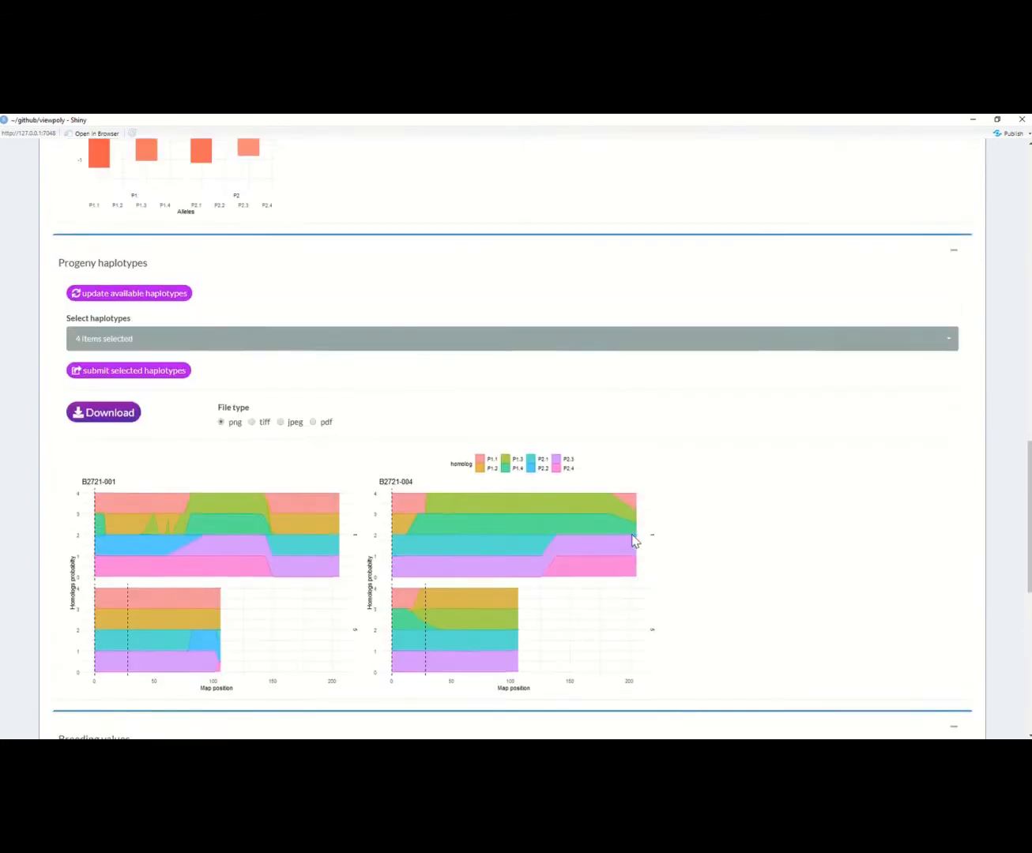
{"action": "scroll", "coordinate": [631, 540], "scroll_direction": "up", "scroll_amount": 18}
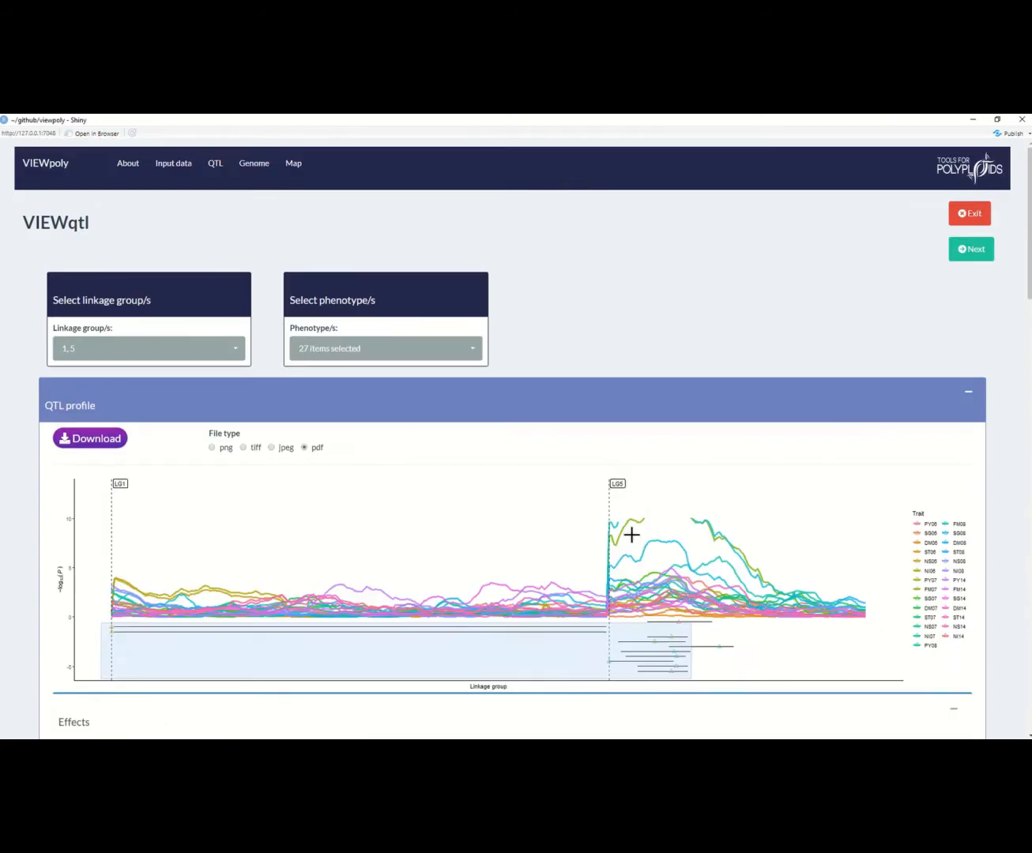
{"action": "left_click", "coordinate": [249, 167]}
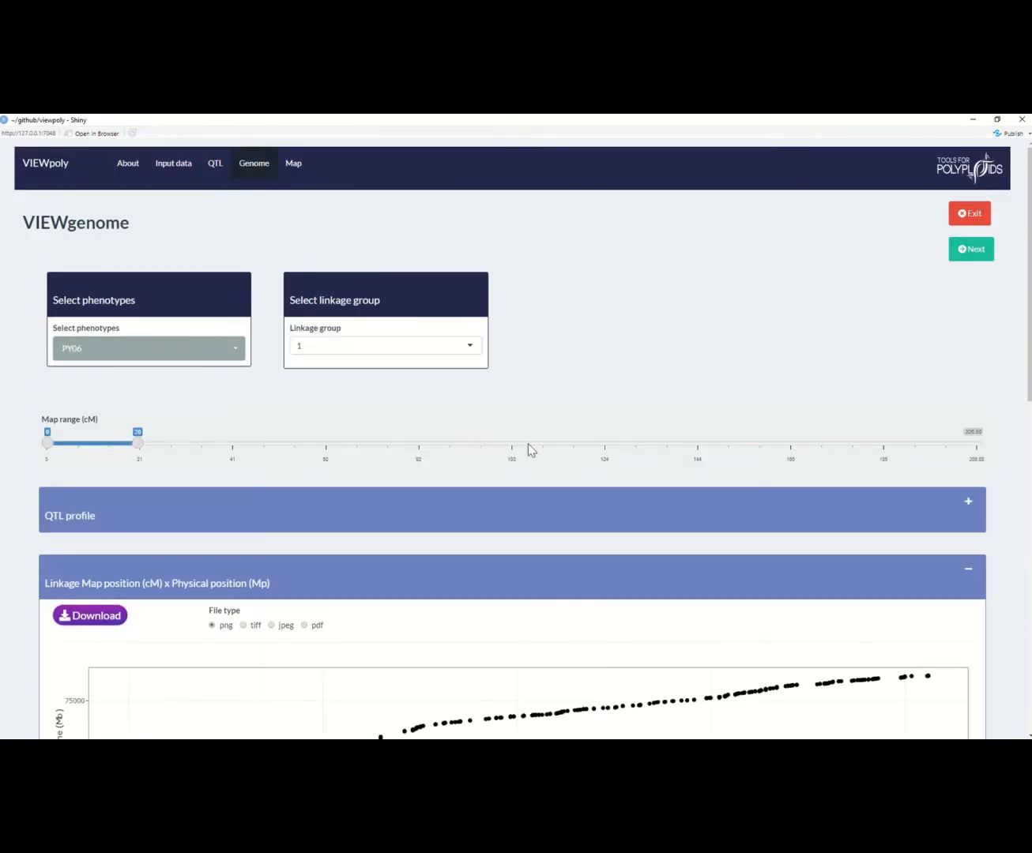
{"action": "scroll", "coordinate": [528, 443], "scroll_direction": "down", "scroll_amount": 3}
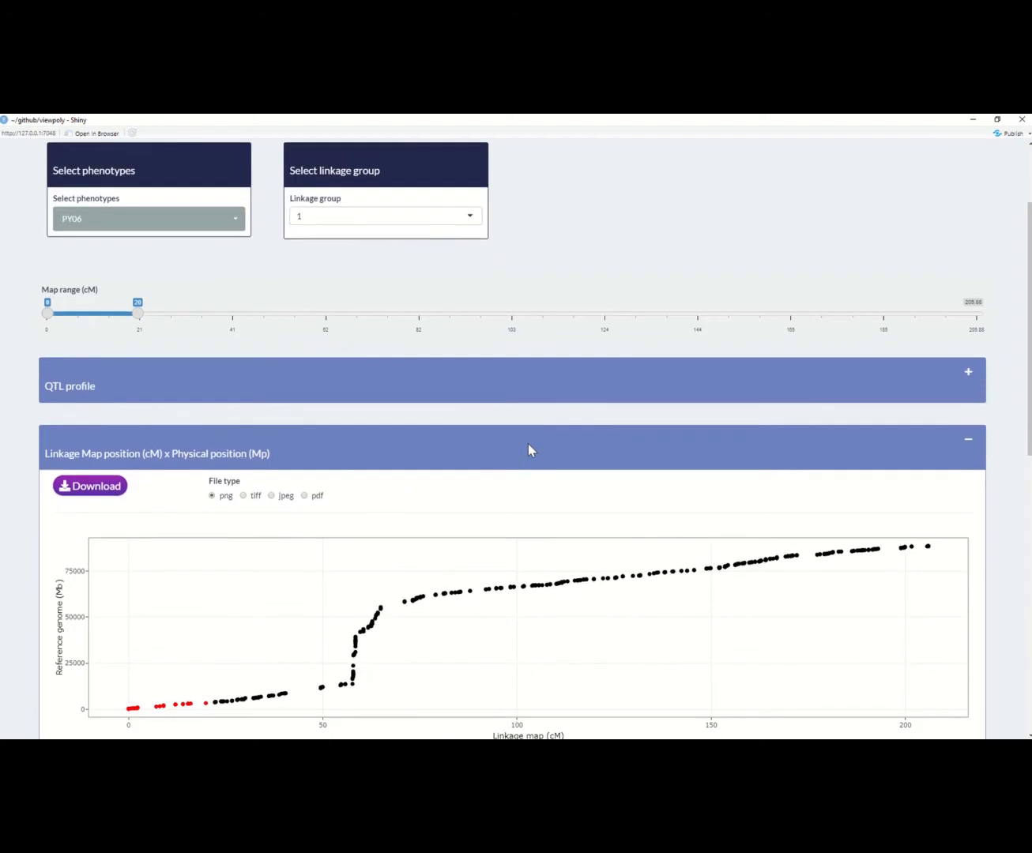
{"action": "scroll", "coordinate": [528, 445], "scroll_direction": "down", "scroll_amount": 1}
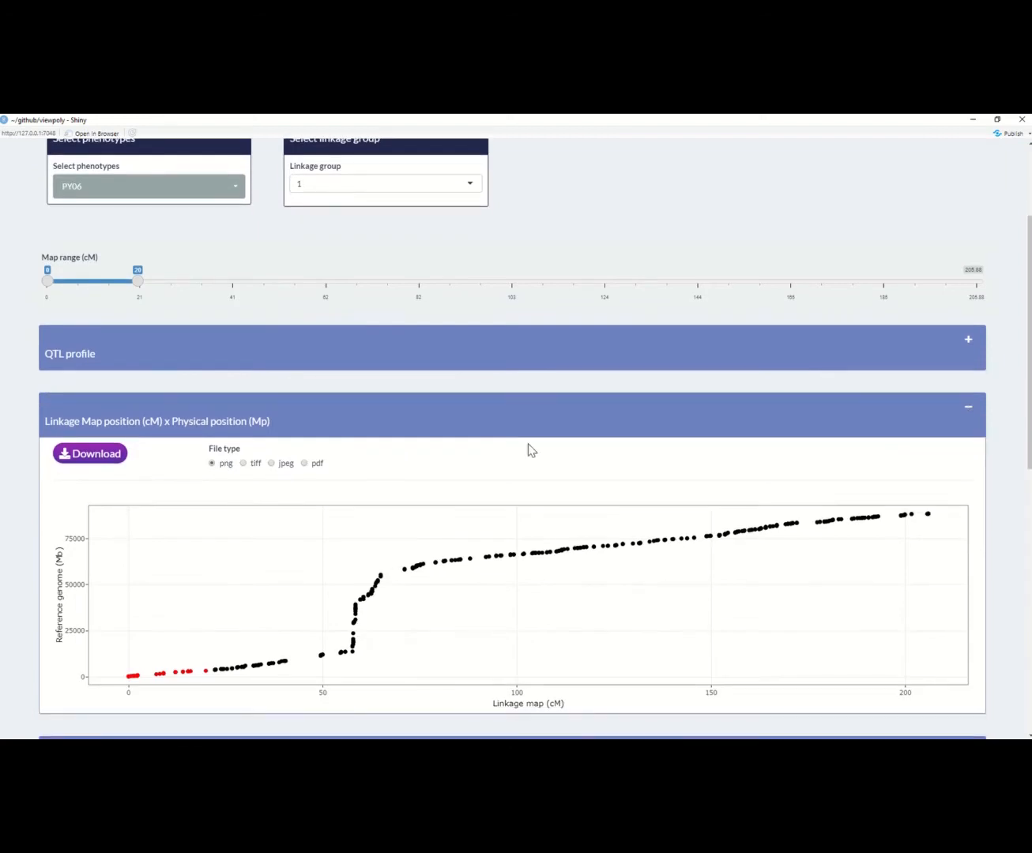
Step: Shift the map range to 17–43 cM and choose linkage group 5
{"action": "scroll", "coordinate": [531, 449], "scroll_direction": "up", "scroll_amount": 3}
{"action": "left_click_drag", "start_coordinate": [108, 378], "coordinate": [241, 380]}
{"action": "left_click", "coordinate": [467, 282]}
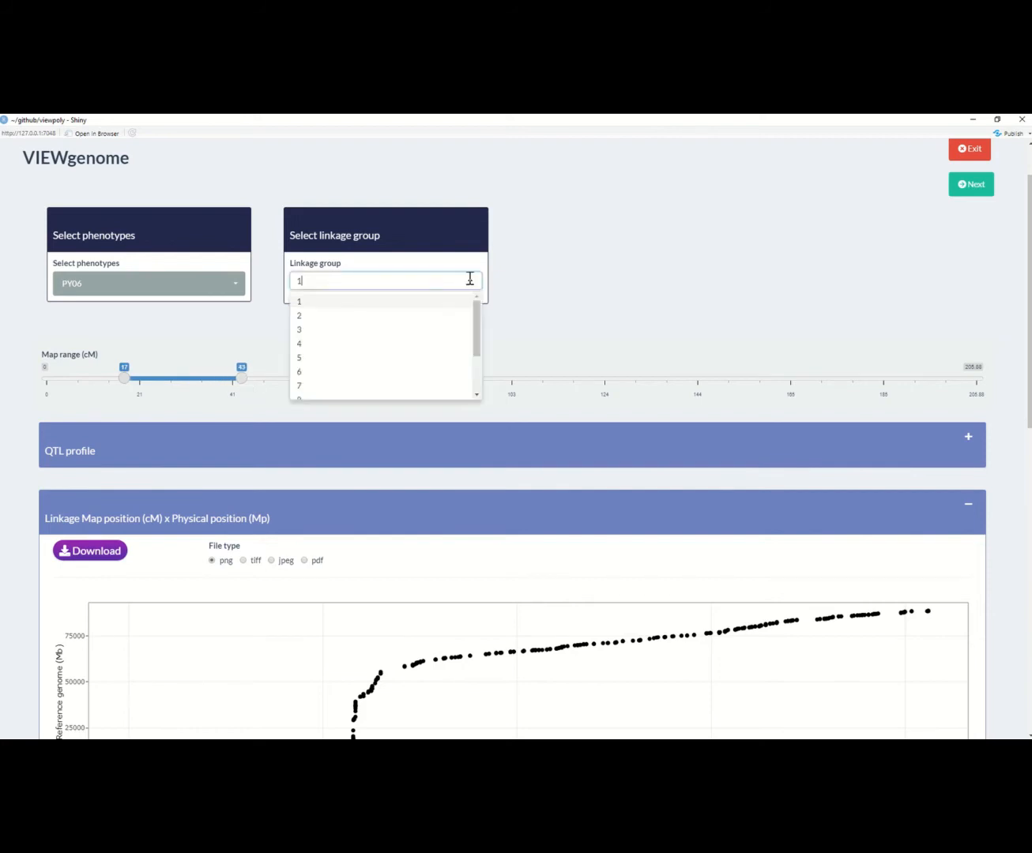
{"action": "left_click", "coordinate": [422, 358]}
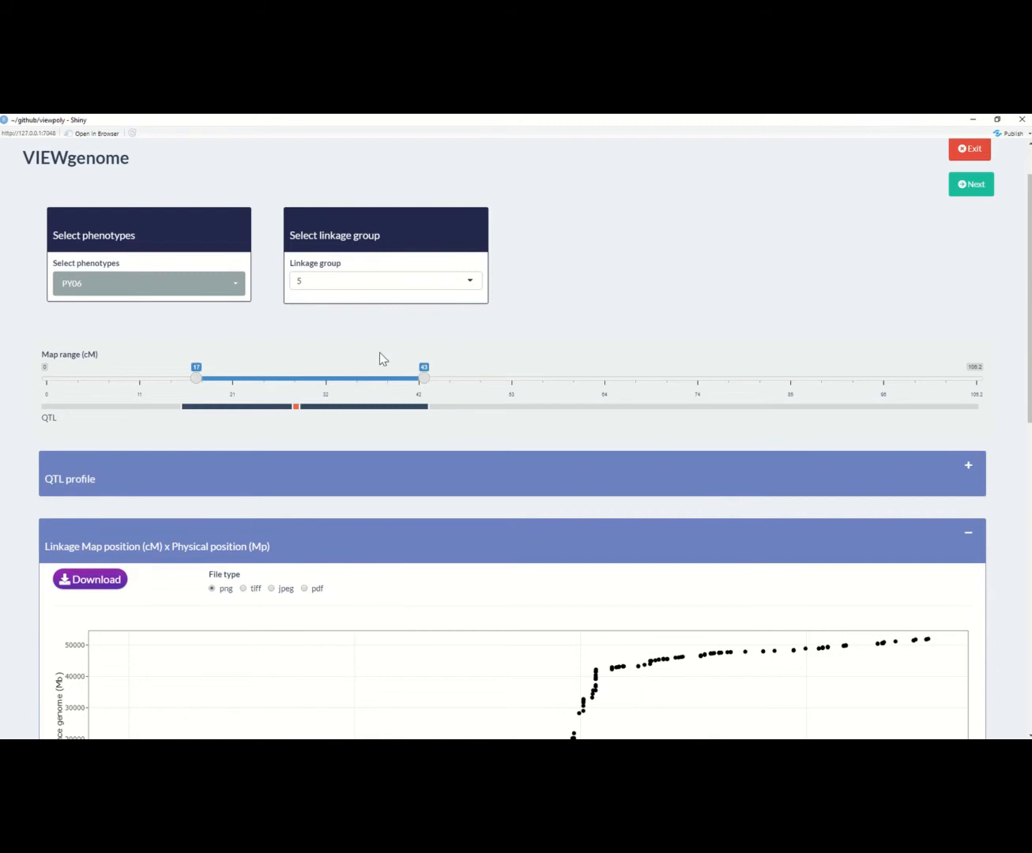
Step: Adjust the map range to 18–37 cM on linkage group 5 and select all phenotypes
{"action": "left_click_drag", "start_coordinate": [344, 379], "coordinate": [354, 378]}
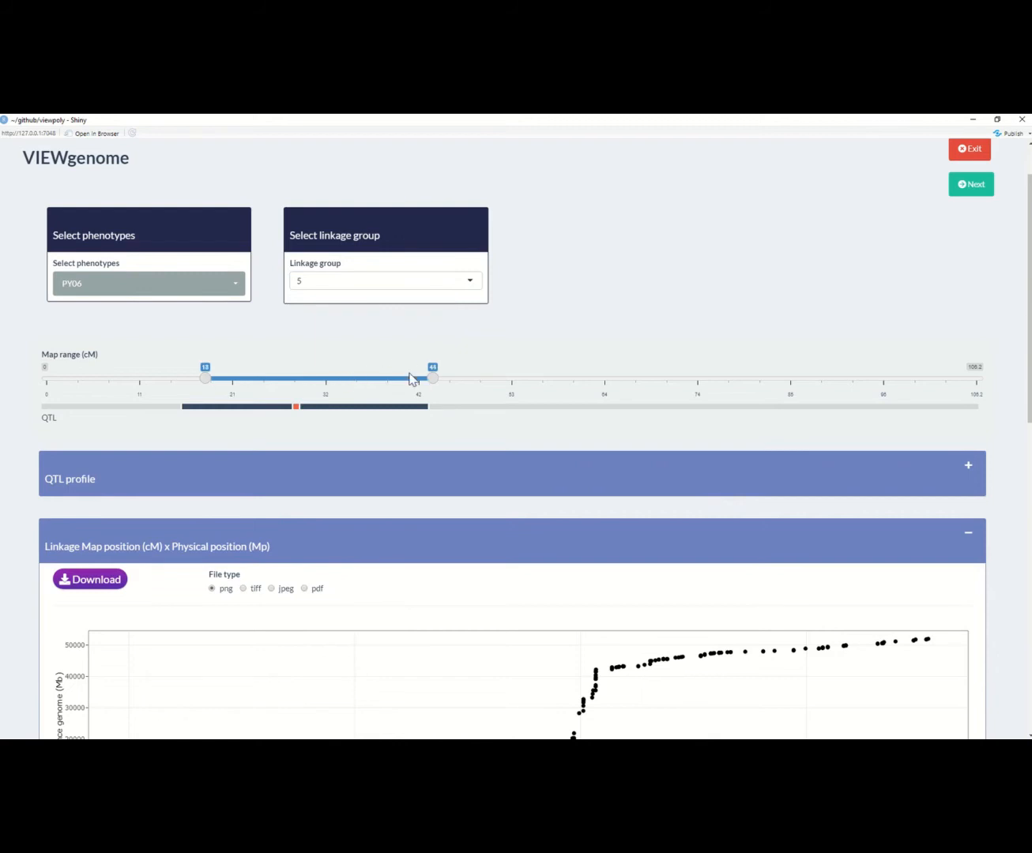
{"action": "left_click_drag", "start_coordinate": [433, 379], "coordinate": [372, 379]}
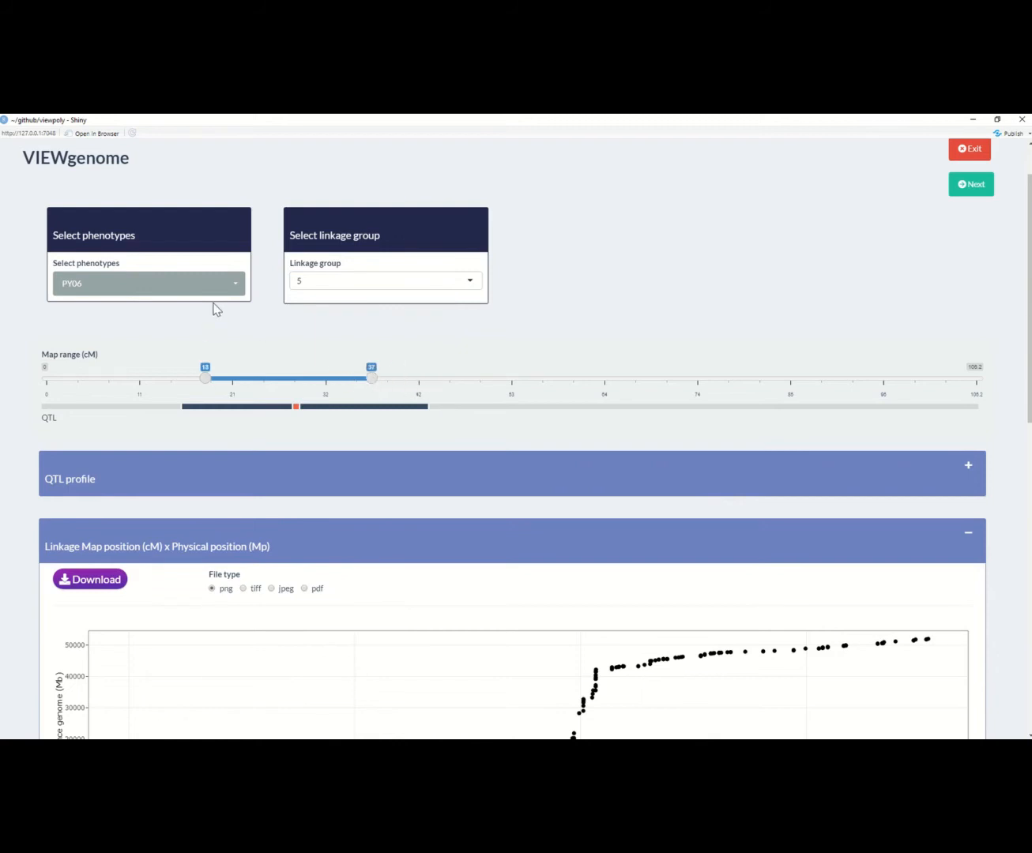
{"action": "left_click", "coordinate": [212, 286]}
{"action": "left_click", "coordinate": [131, 323]}
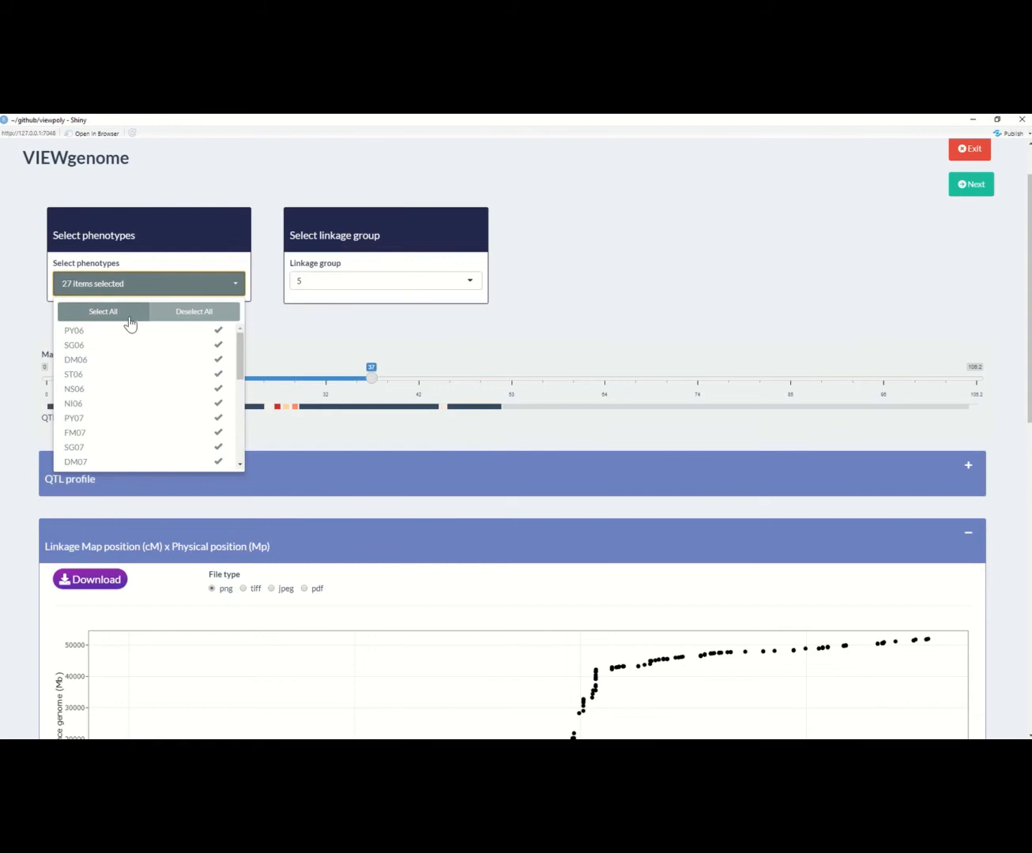
Step: Close the phenotype list and narrow the map range to 21–36 cM on linkage group 5
{"action": "left_click", "coordinate": [557, 289]}
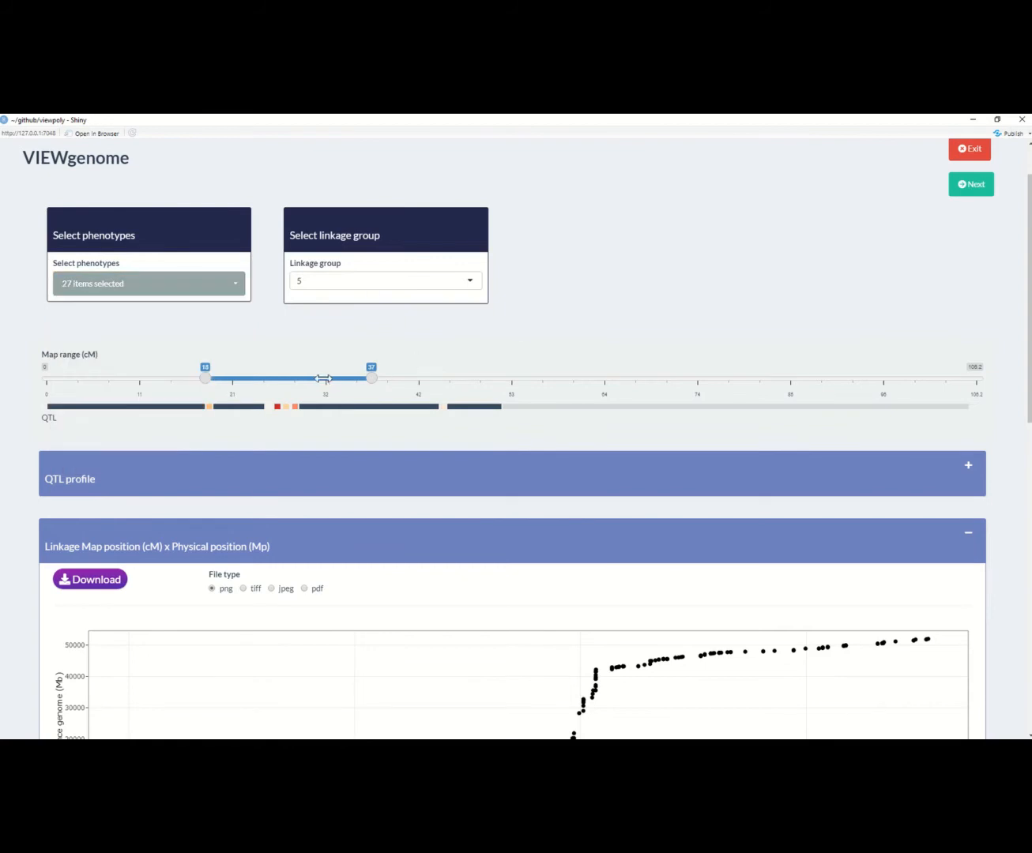
{"action": "left_click_drag", "start_coordinate": [323, 378], "coordinate": [364, 380]}
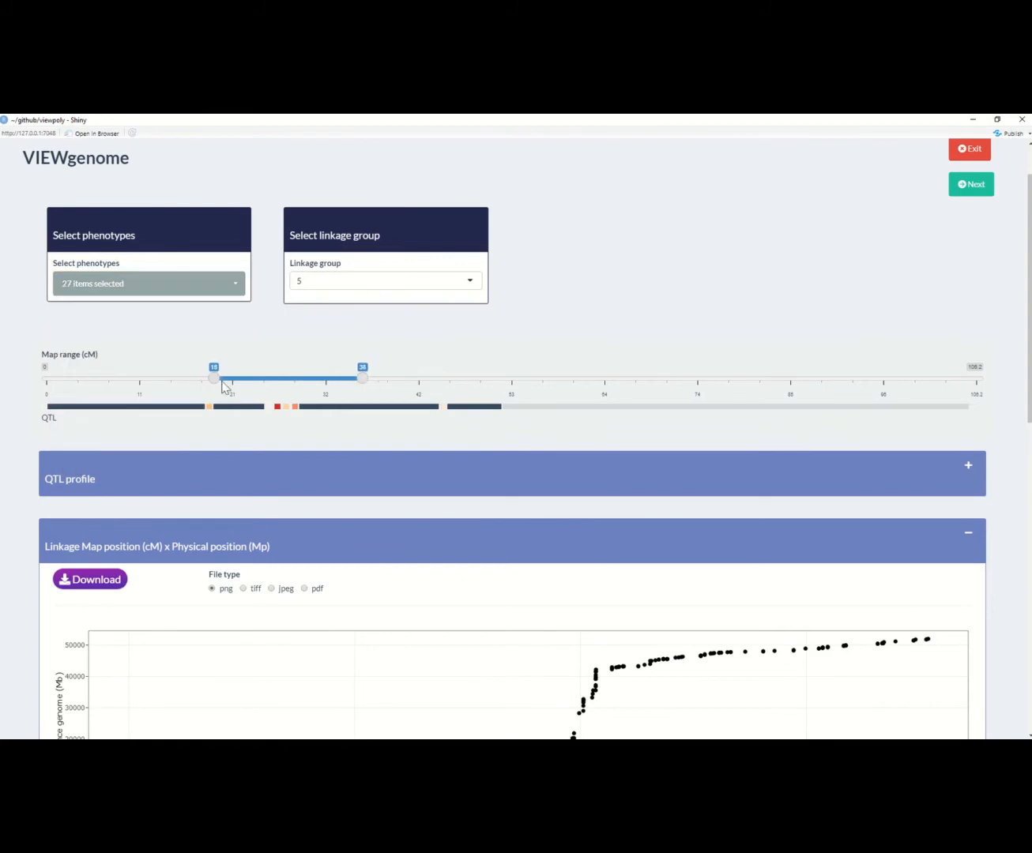
{"action": "left_click_drag", "start_coordinate": [222, 385], "coordinate": [232, 386]}
Step: Expand the QTL profile section, view the LOP curves for the chosen range, and collapse the section again
{"action": "left_click", "coordinate": [966, 474]}
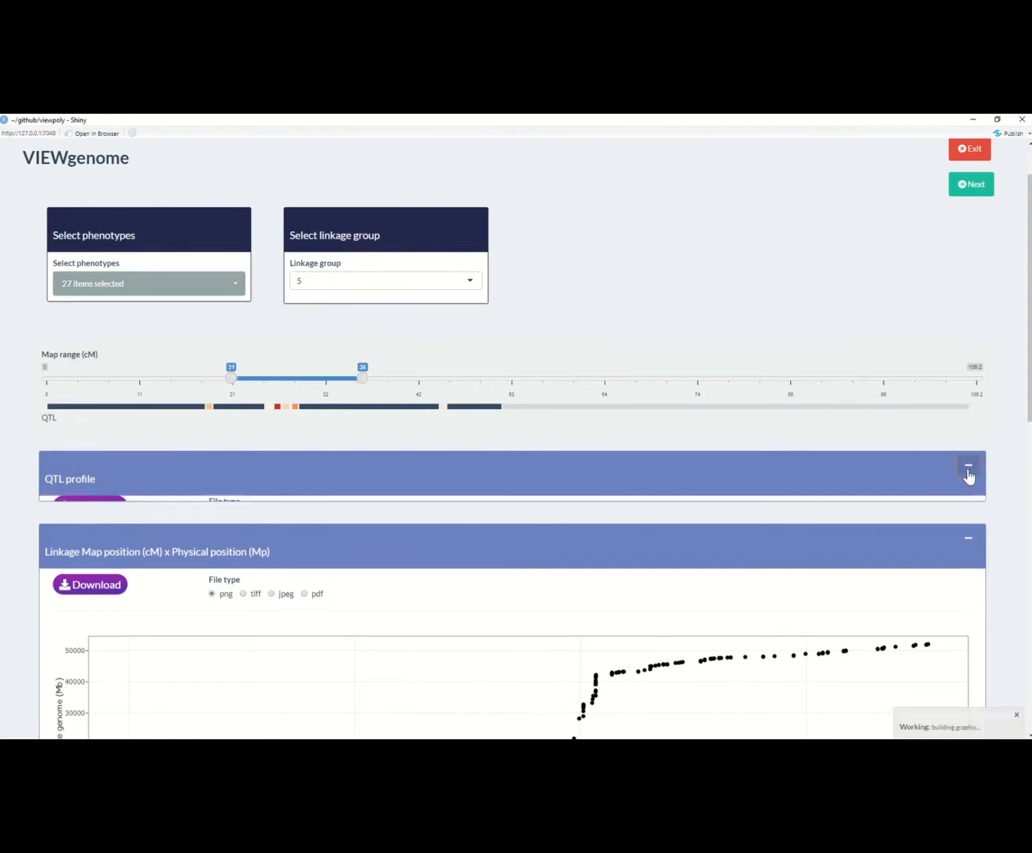
{"action": "scroll", "coordinate": [759, 474], "scroll_direction": "down", "scroll_amount": 2}
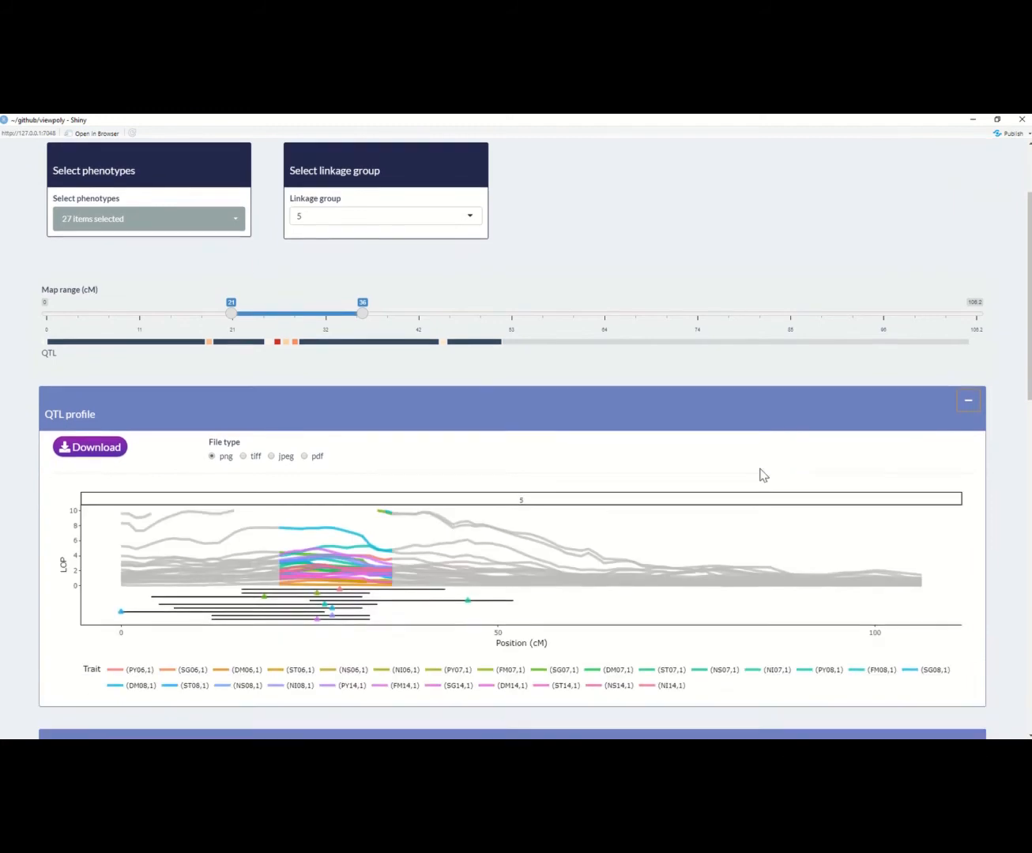
{"action": "scroll", "coordinate": [759, 470], "scroll_direction": "down", "scroll_amount": 1}
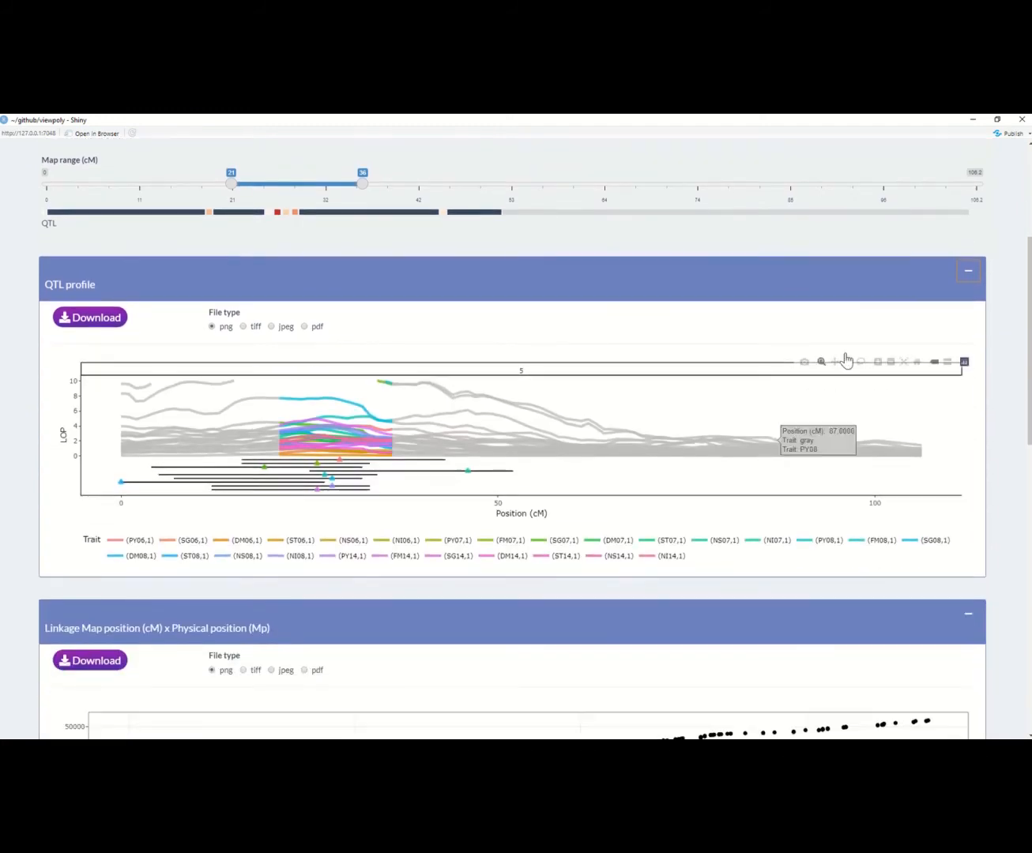
{"action": "left_click", "coordinate": [970, 272]}
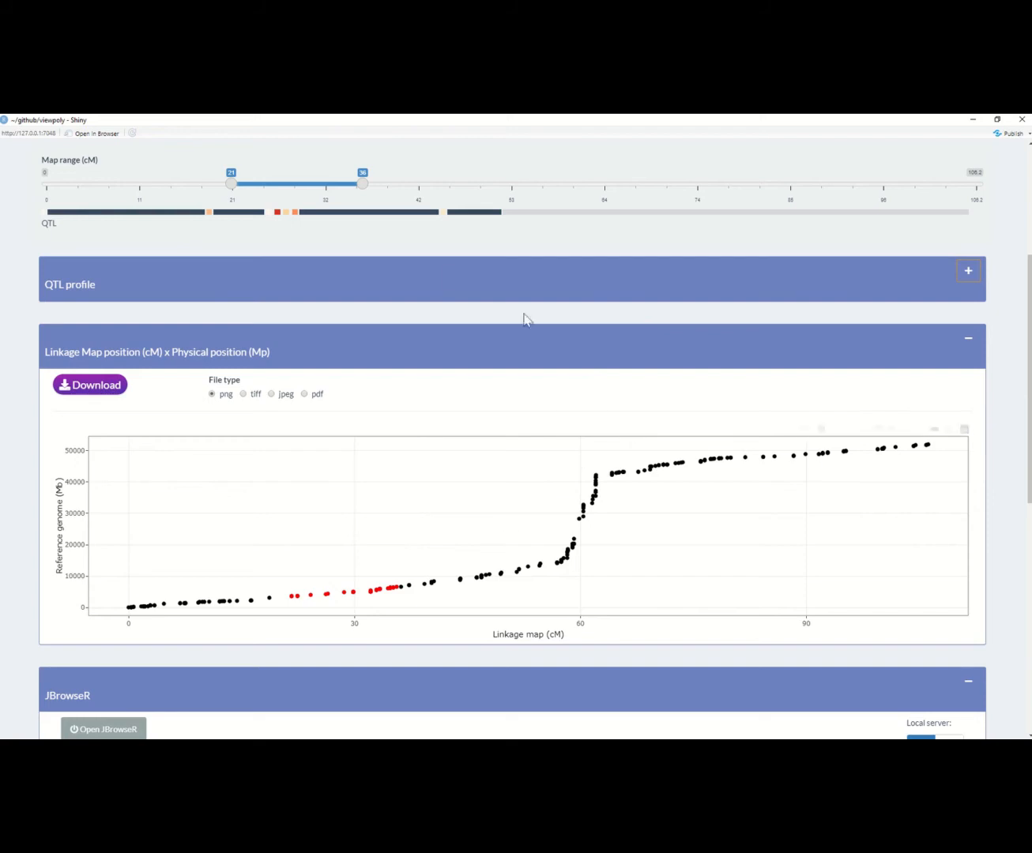
Step: Move the map range to 41–50 cM and inspect a marker on the linkage map versus physical position plot
{"action": "left_click_drag", "start_coordinate": [331, 184], "coordinate": [479, 198]}
{"action": "left_click_drag", "start_coordinate": [376, 182], "coordinate": [411, 193]}
{"action": "mouse_move", "coordinate": [748, 456]}
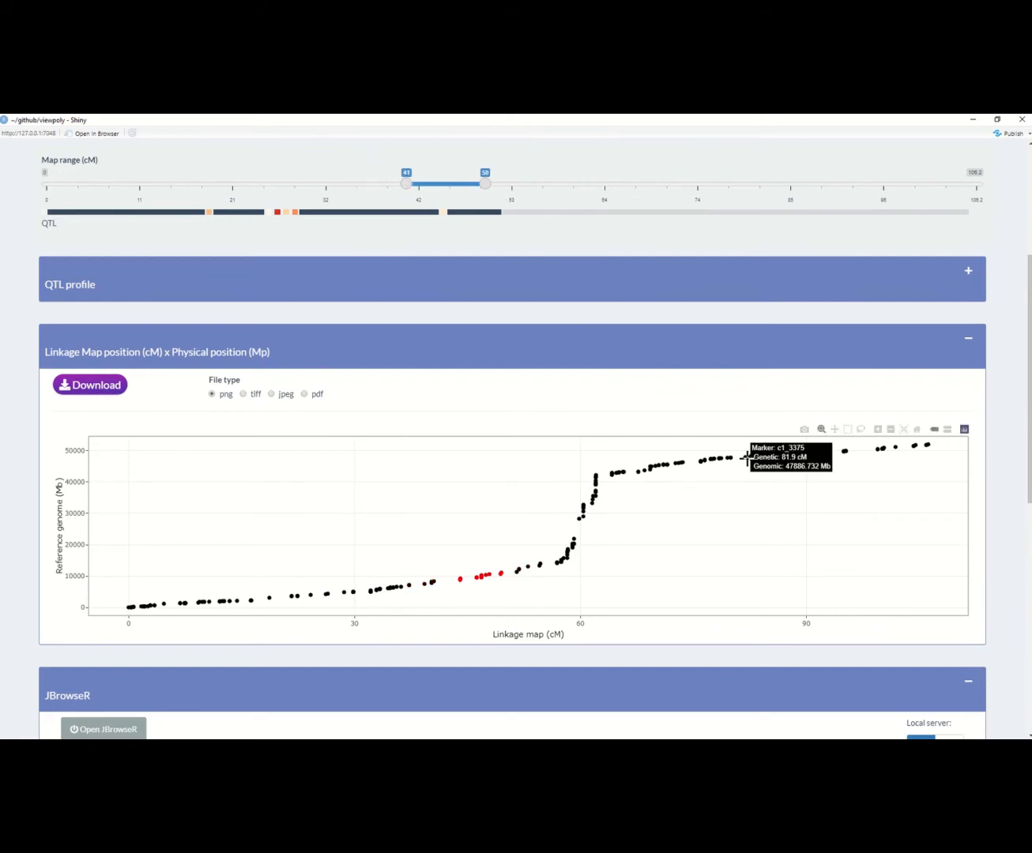
Step: Collapse the linkage map versus physical position section and open JBrowseR
{"action": "scroll", "coordinate": [747, 456], "scroll_direction": "down", "scroll_amount": 3}
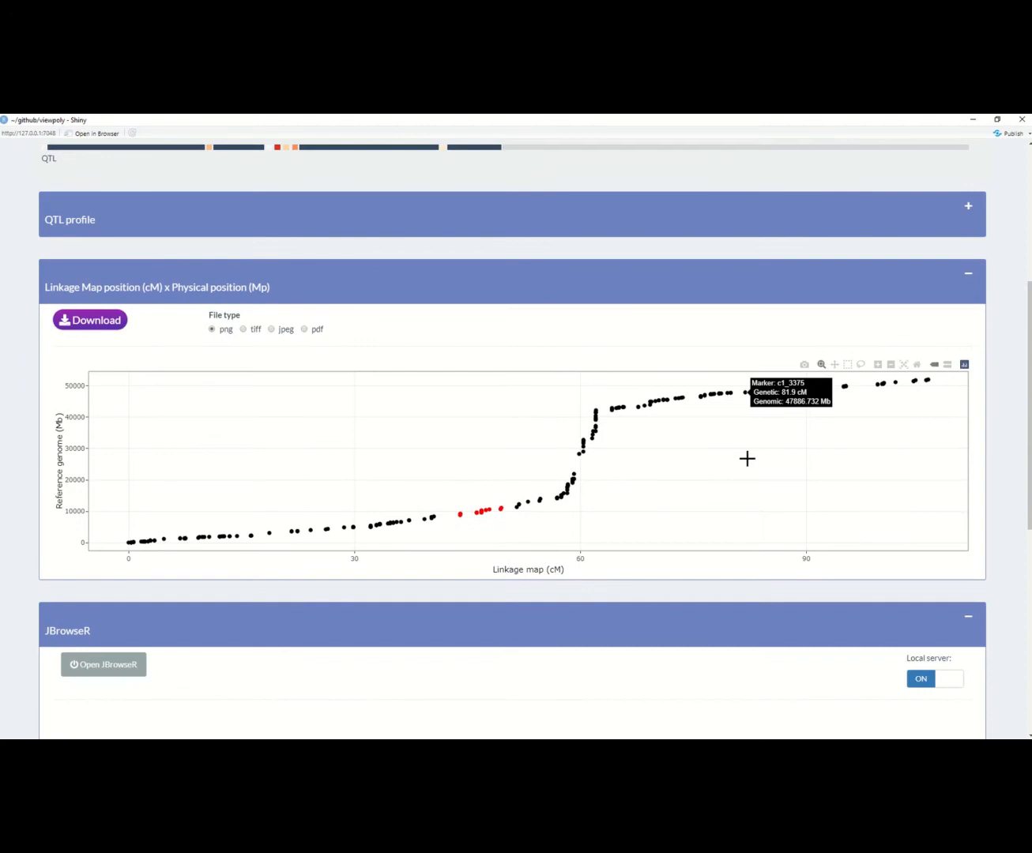
{"action": "left_click", "coordinate": [970, 242]}
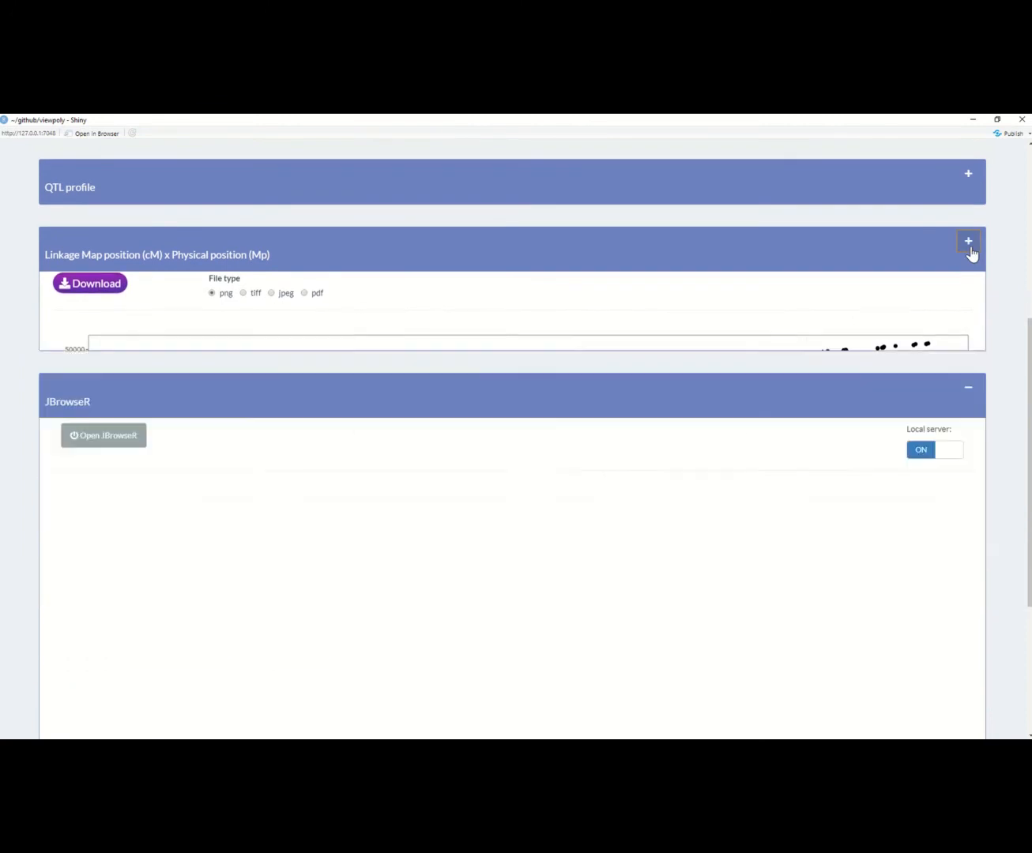
{"action": "scroll", "coordinate": [415, 426], "scroll_direction": "up", "scroll_amount": 3}
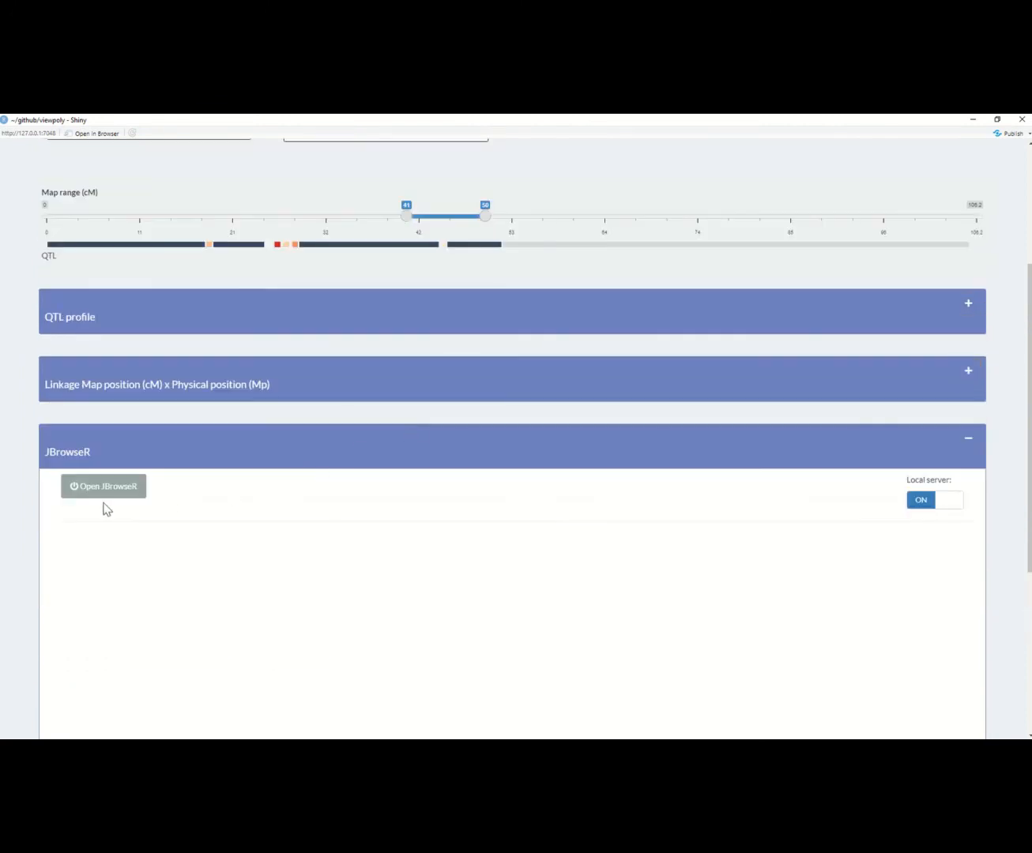
{"action": "left_click", "coordinate": [103, 492]}
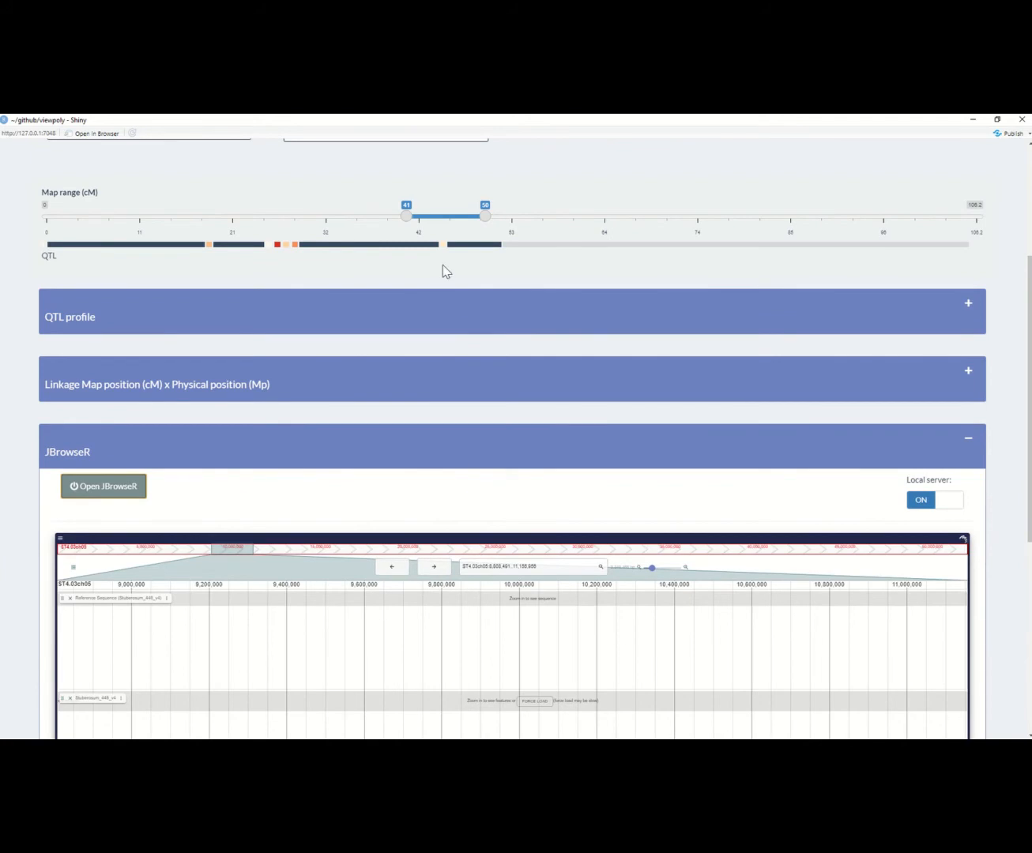
Step: Set the map range to 23–33 cM and view the matching genome region and gene track in JBrowseR
{"action": "left_click_drag", "start_coordinate": [437, 218], "coordinate": [290, 234]}
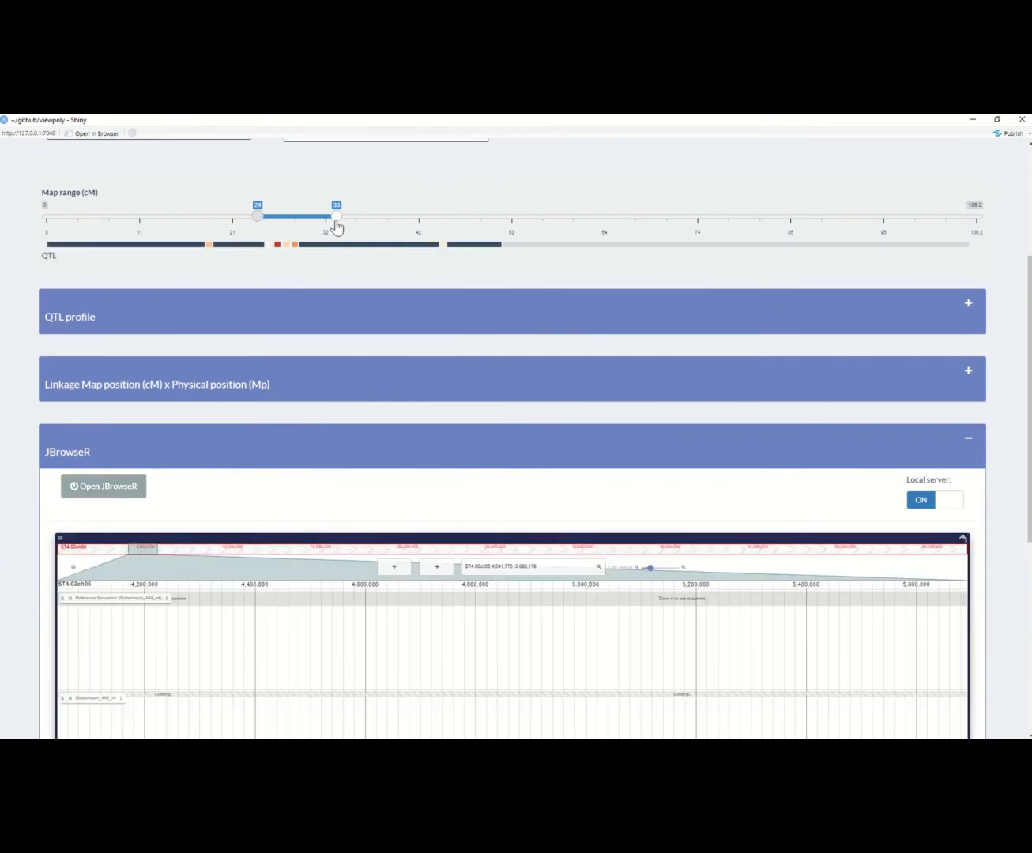
{"action": "left_click_drag", "start_coordinate": [254, 221], "coordinate": [248, 219]}
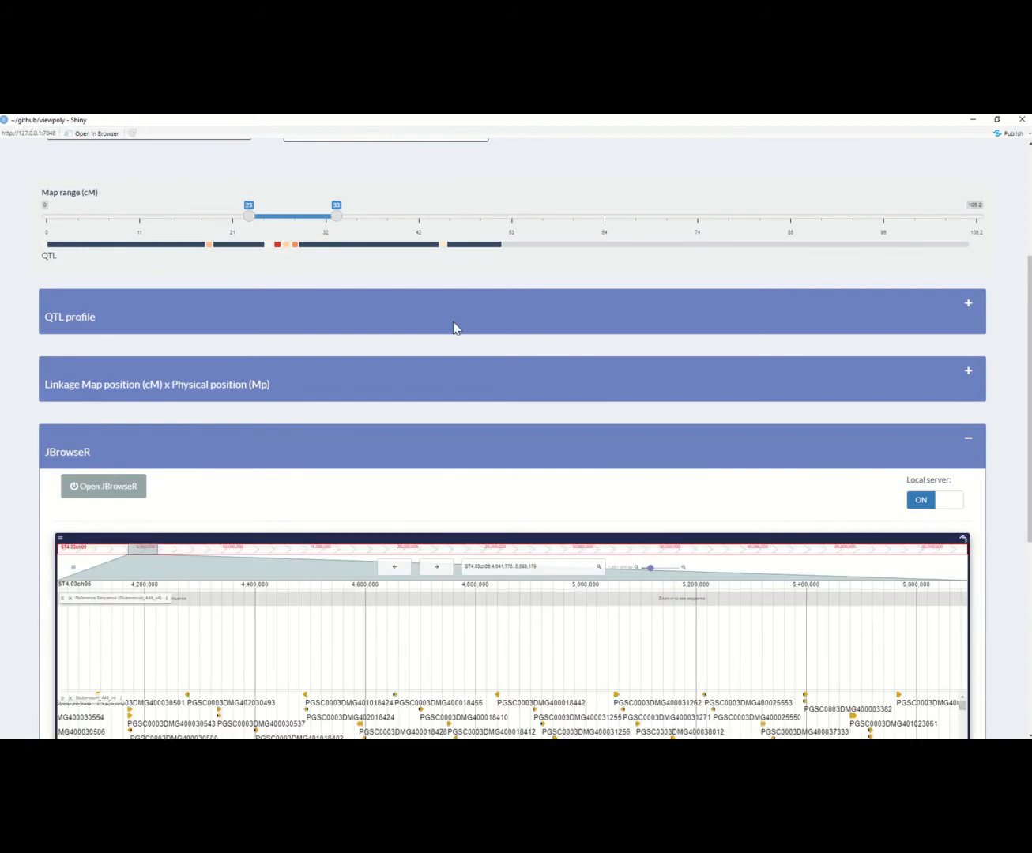
{"action": "scroll", "coordinate": [640, 585], "scroll_direction": "down", "scroll_amount": 2}
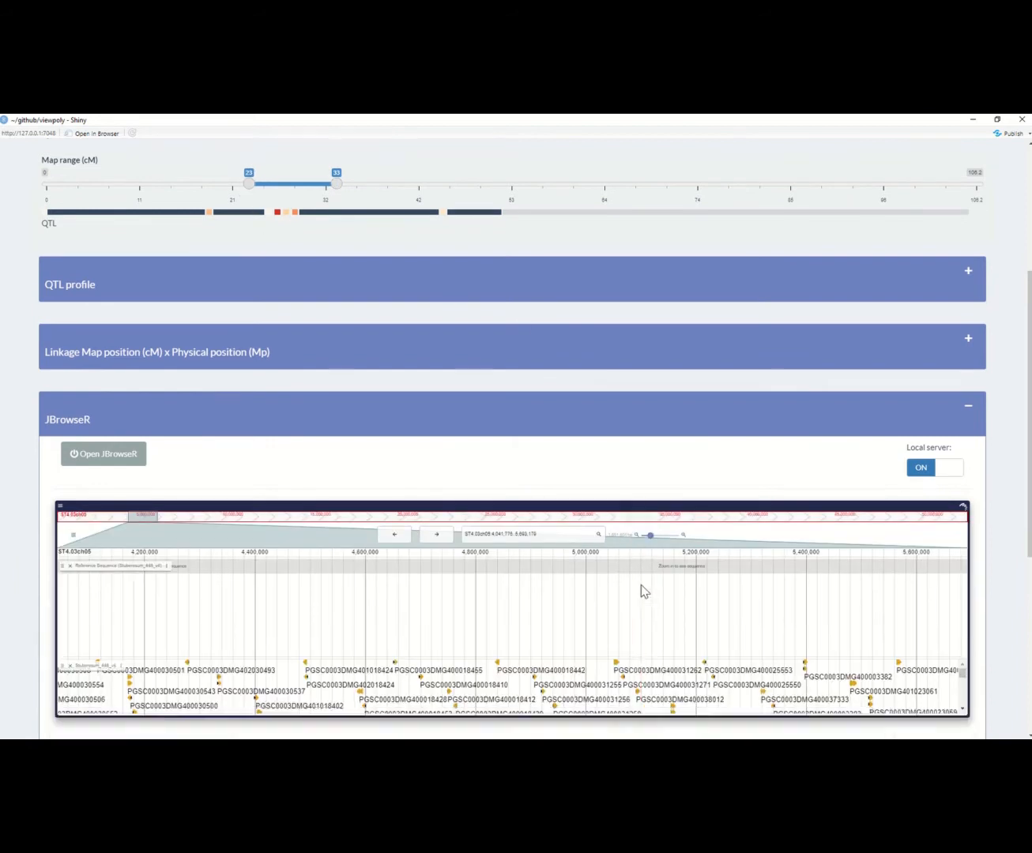
{"action": "scroll", "coordinate": [641, 586], "scroll_direction": "down", "scroll_amount": 1}
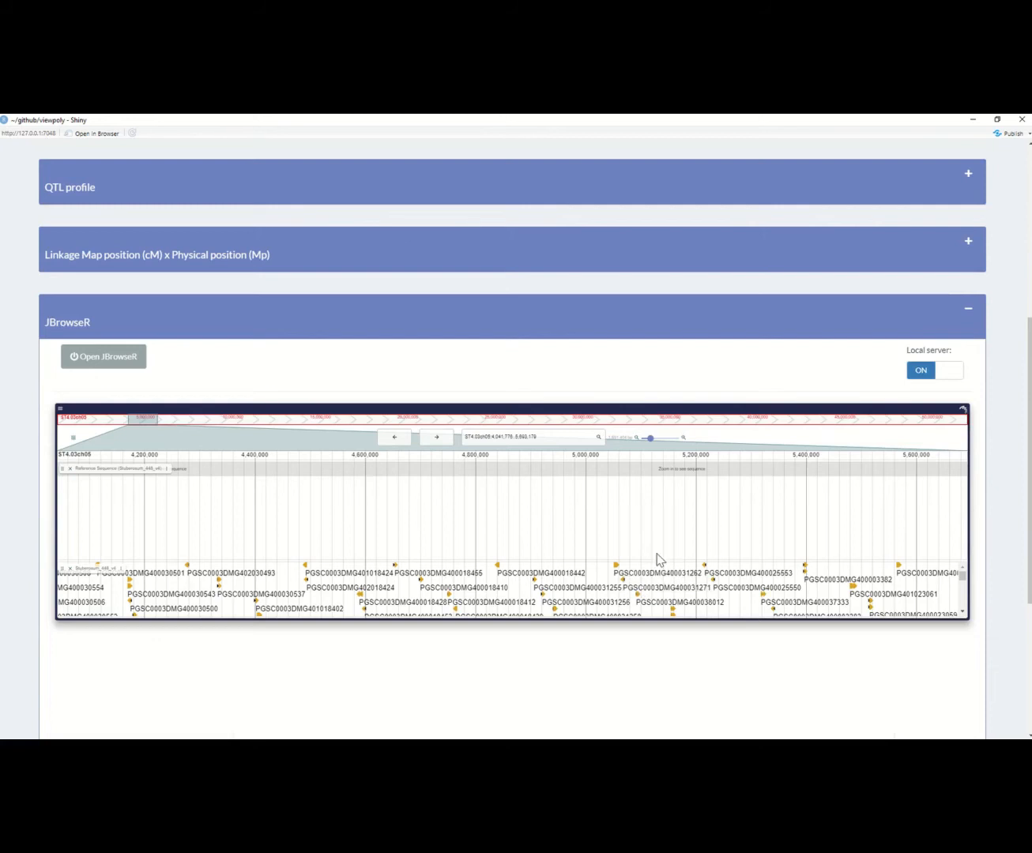
Step: Zoom in on the JBrowseR region, then view the browser's display options and list of available tracks
{"action": "left_click", "coordinate": [682, 439]}
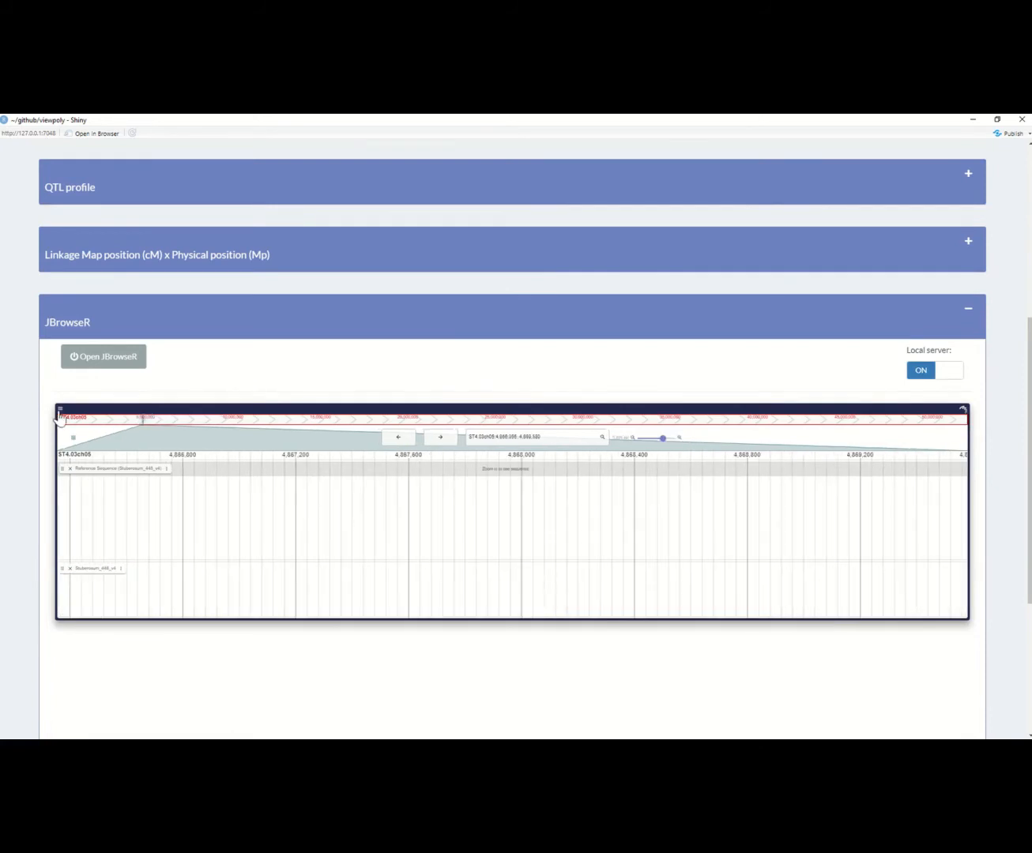
{"action": "left_click", "coordinate": [59, 411]}
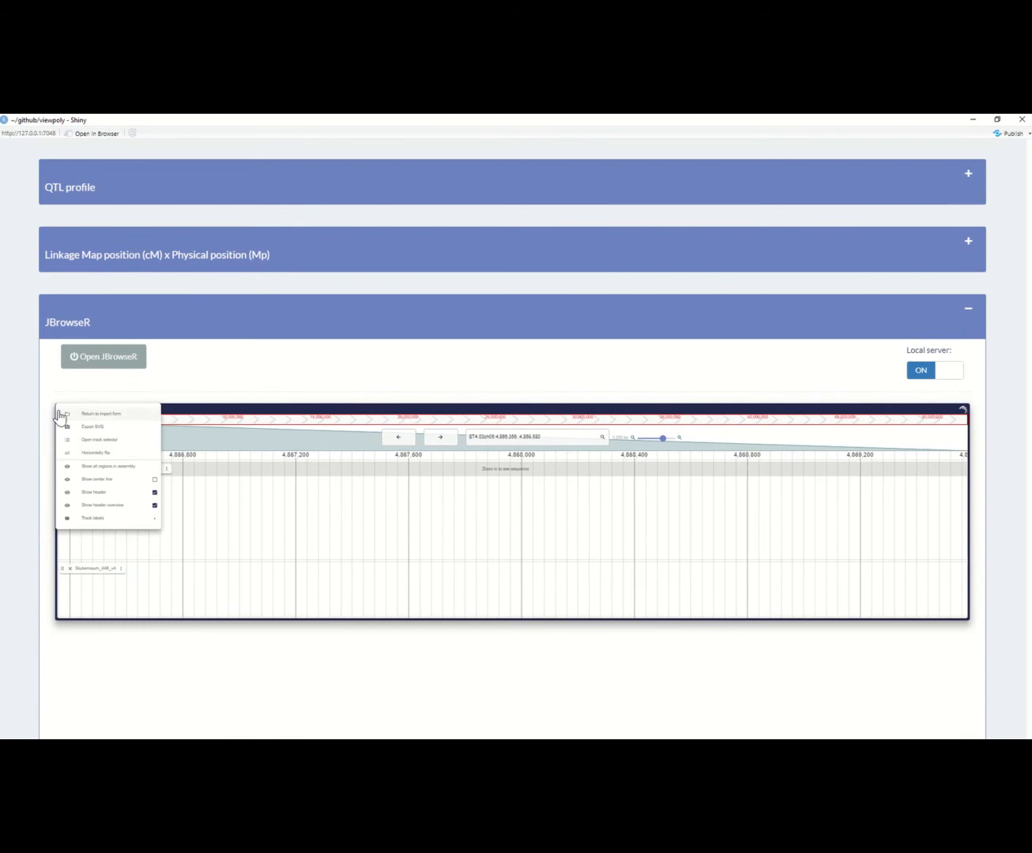
{"action": "left_click", "coordinate": [210, 386]}
{"action": "left_click", "coordinate": [72, 438]}
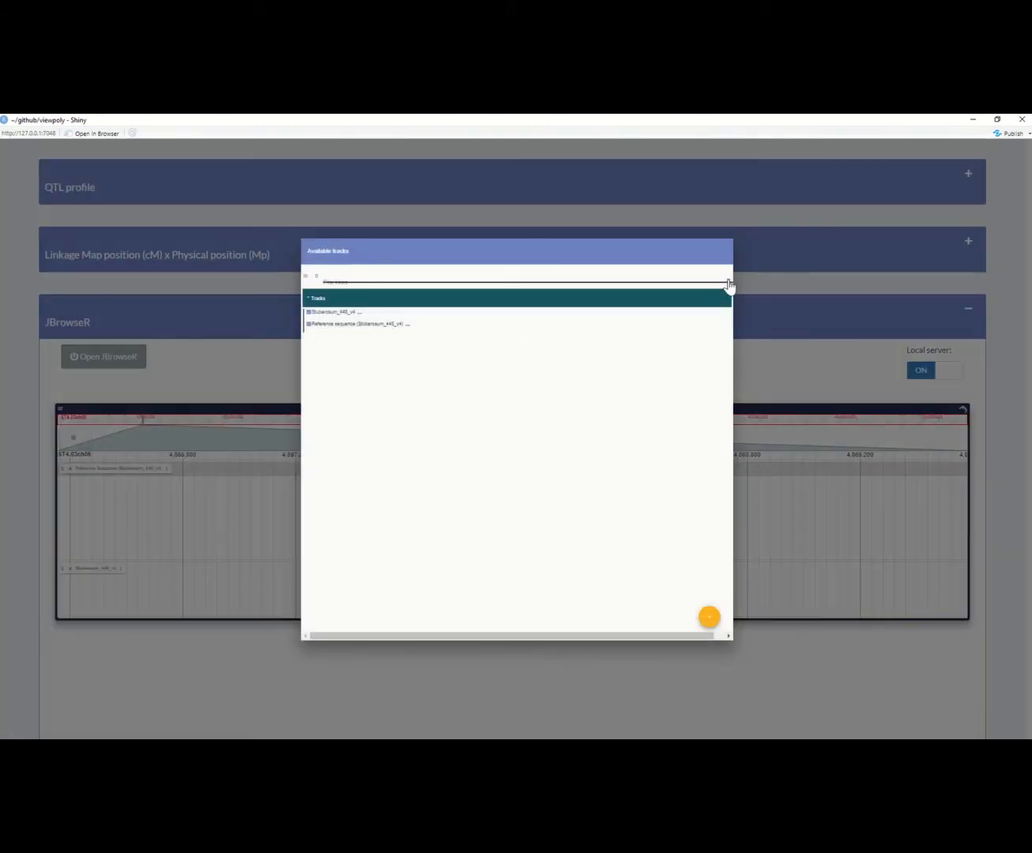
{"action": "left_click", "coordinate": [254, 386]}
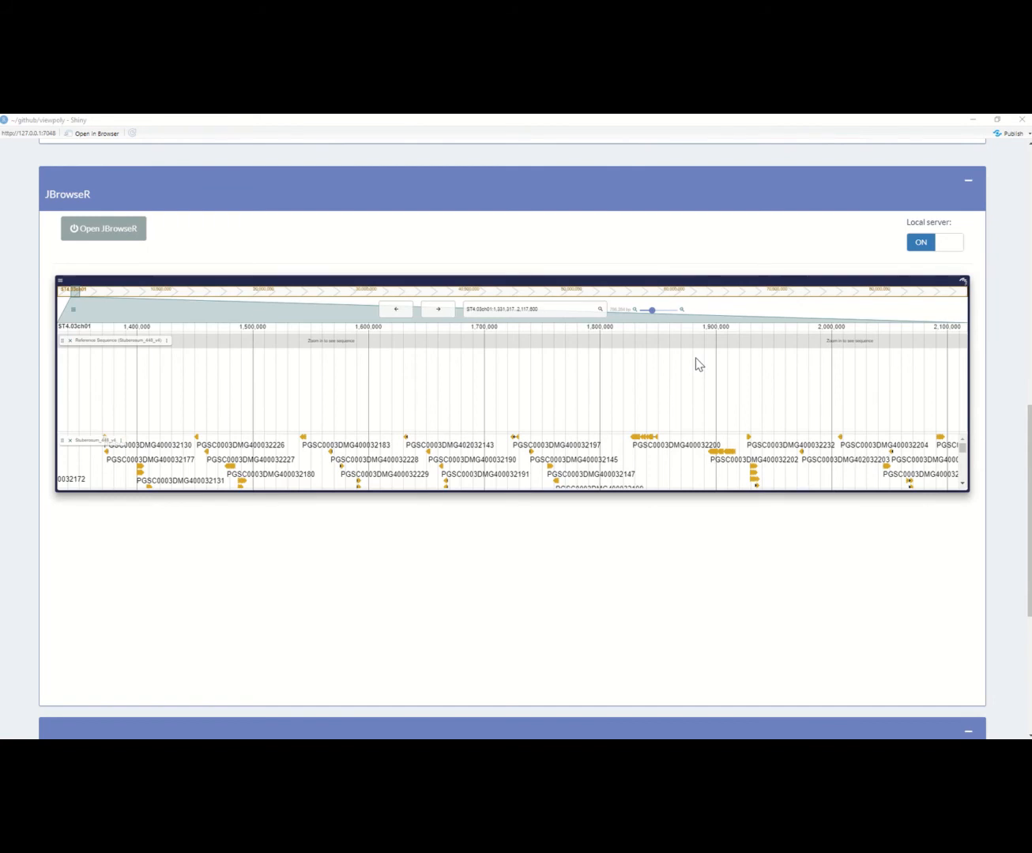
Step: Turn off the JBrowseR local server, highlight the server notice, and view the Annotation table
{"action": "left_click", "coordinate": [932, 243]}
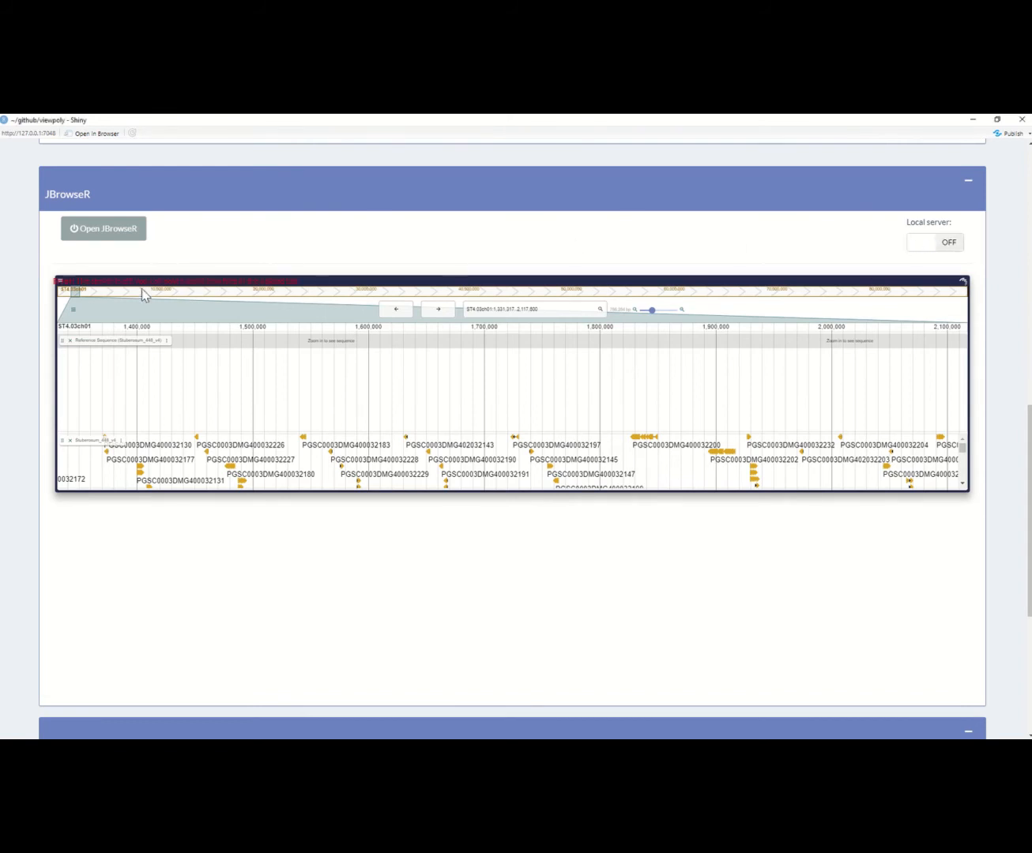
{"action": "left_click_drag", "start_coordinate": [80, 279], "coordinate": [293, 280]}
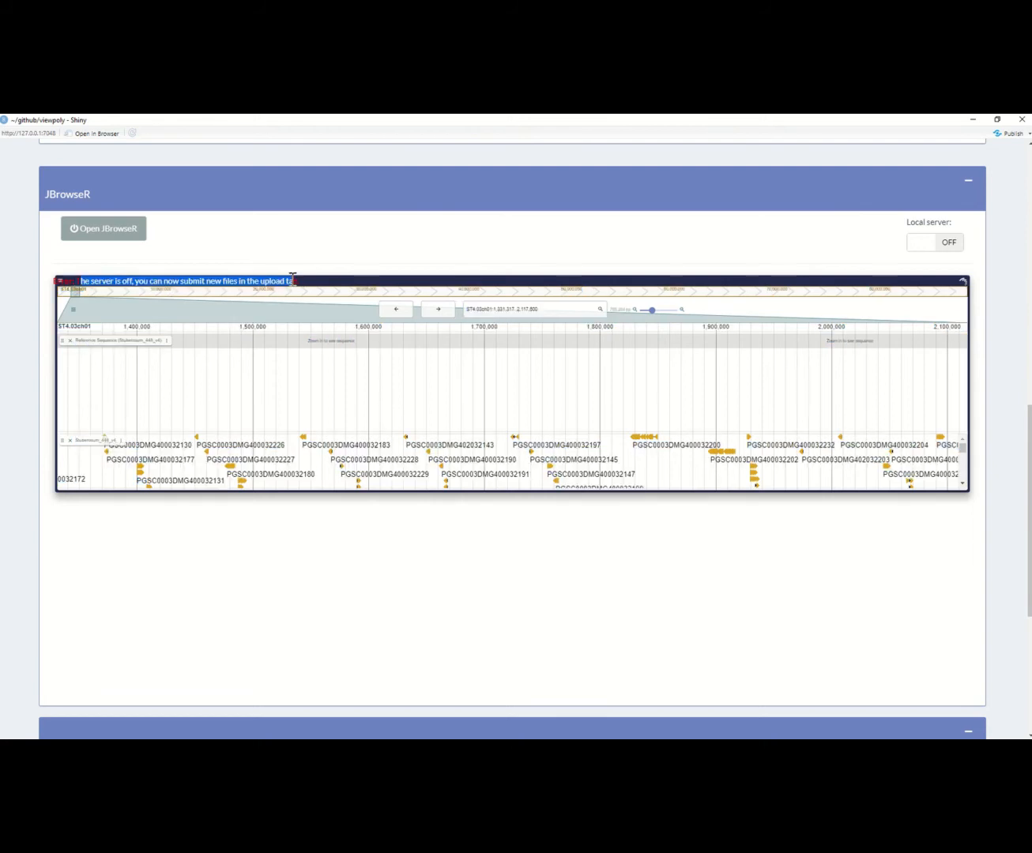
{"action": "left_click", "coordinate": [800, 565]}
{"action": "scroll", "coordinate": [800, 564], "scroll_direction": "down", "scroll_amount": 3}
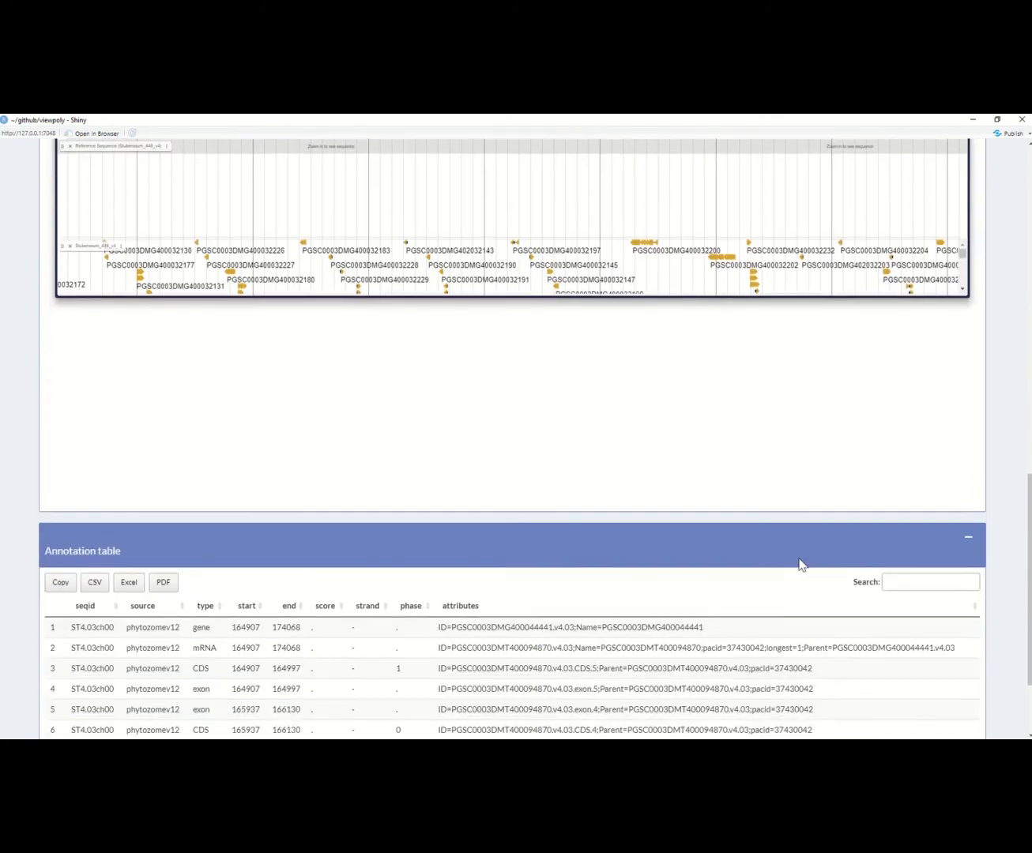
{"action": "scroll", "coordinate": [801, 562], "scroll_direction": "down", "scroll_amount": 1}
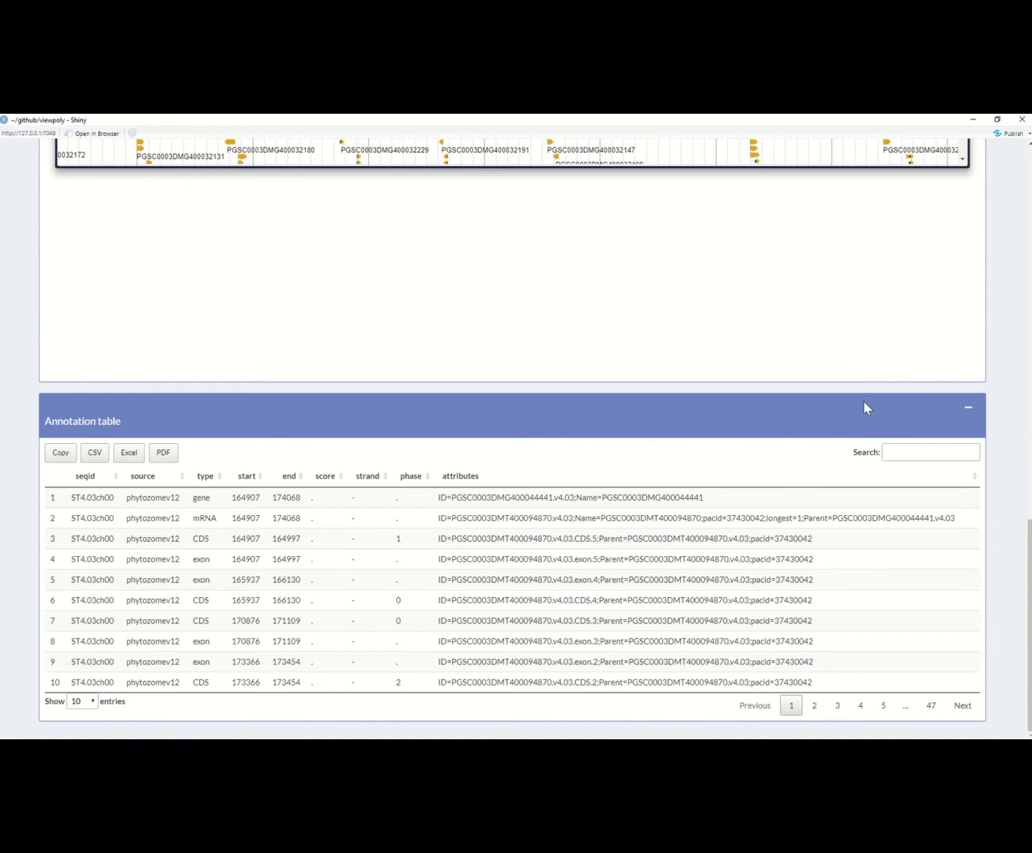
Step: Open the VIEWmap page and select all phenotypes
{"action": "scroll", "coordinate": [862, 401], "scroll_direction": "up", "scroll_amount": 15}
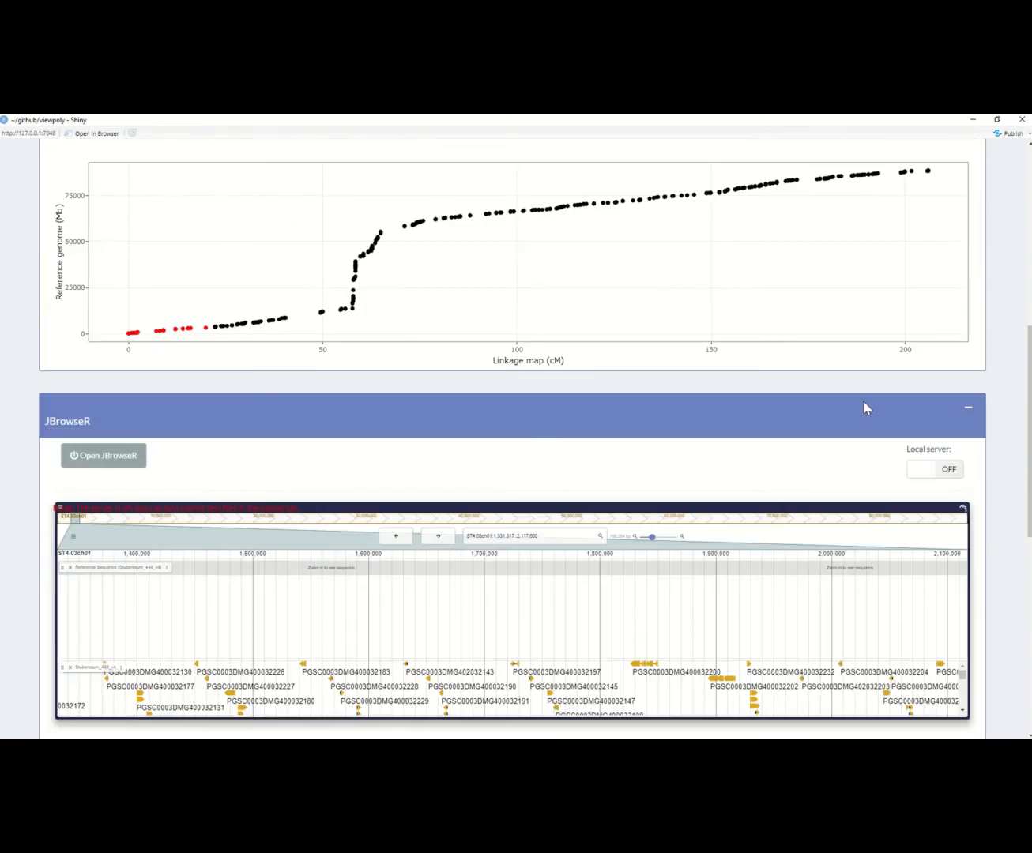
{"action": "scroll", "coordinate": [863, 401], "scroll_direction": "up", "scroll_amount": 2}
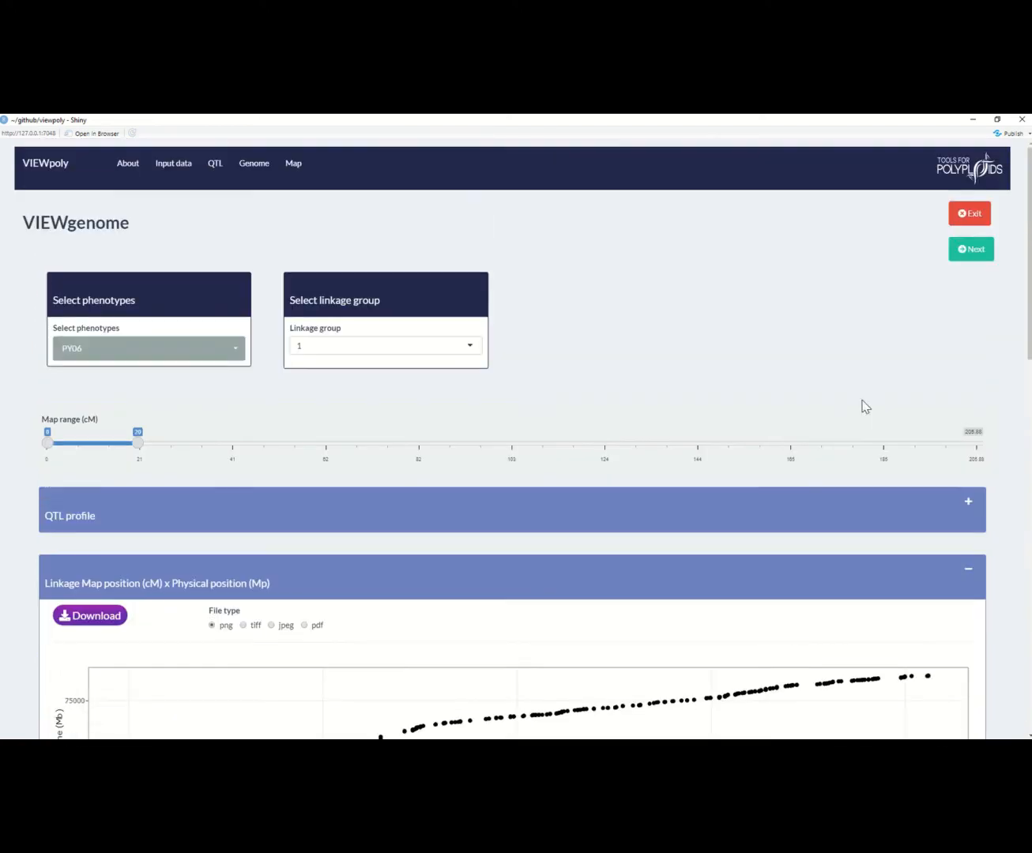
{"action": "left_click", "coordinate": [294, 164]}
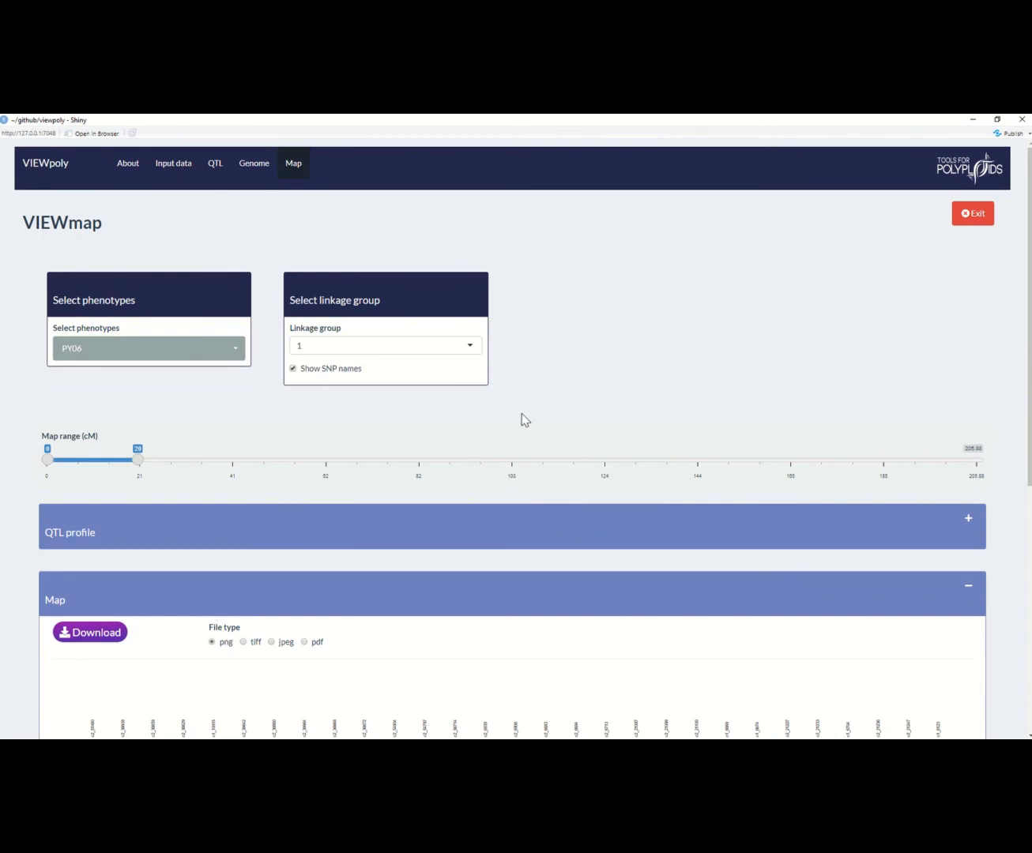
{"action": "scroll", "coordinate": [522, 419], "scroll_direction": "down", "scroll_amount": 1}
{"action": "left_click", "coordinate": [234, 316]}
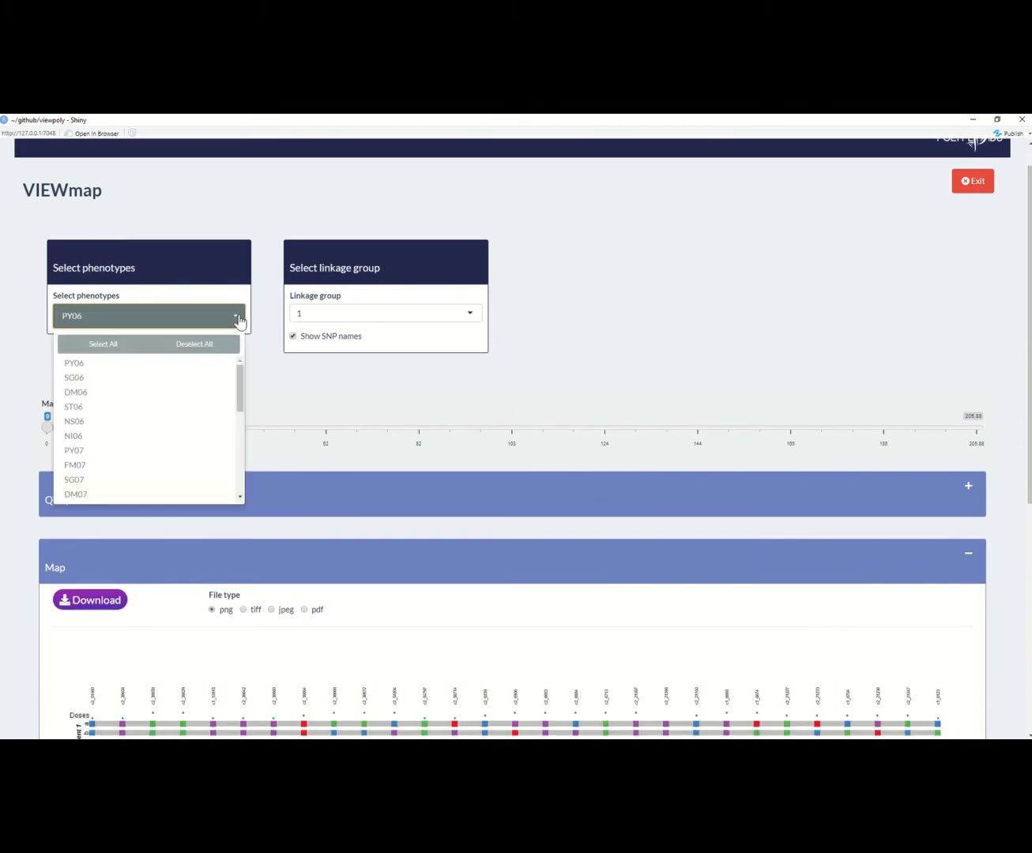
{"action": "left_click", "coordinate": [102, 344]}
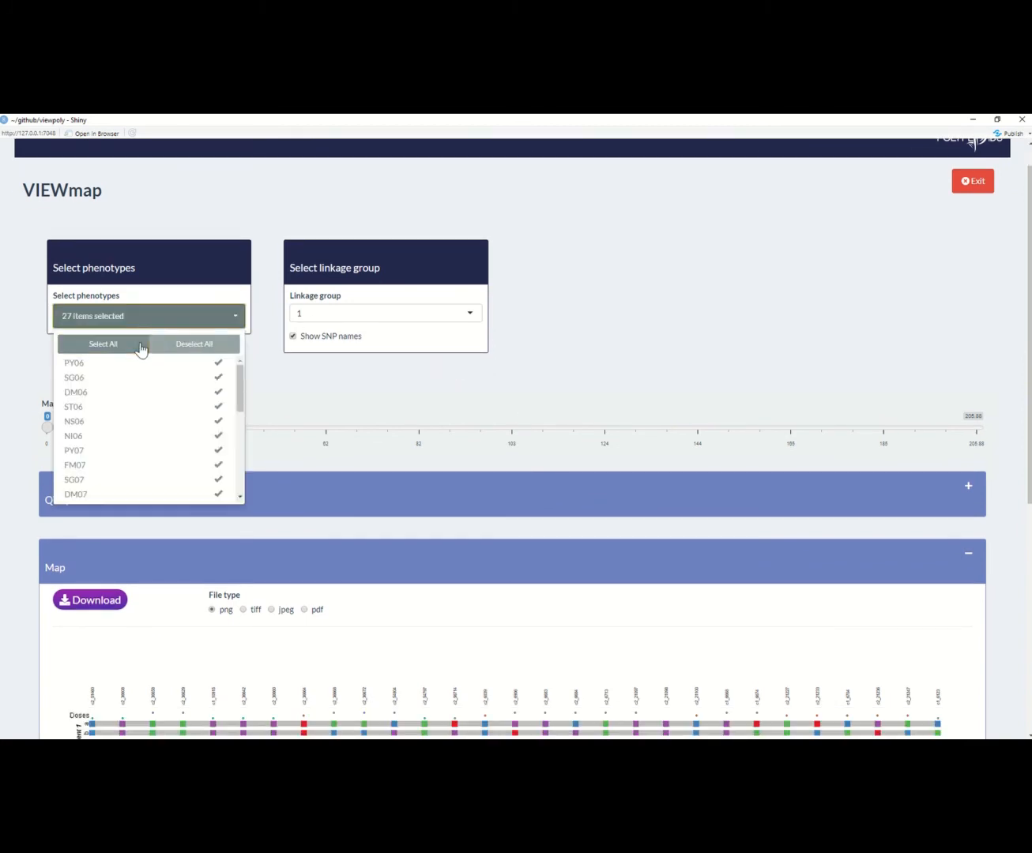
{"action": "left_click", "coordinate": [622, 310]}
Step: Choose linkage group 5 in VIEWmap and shift the map range to 12–32 cM
{"action": "left_click", "coordinate": [454, 316]}
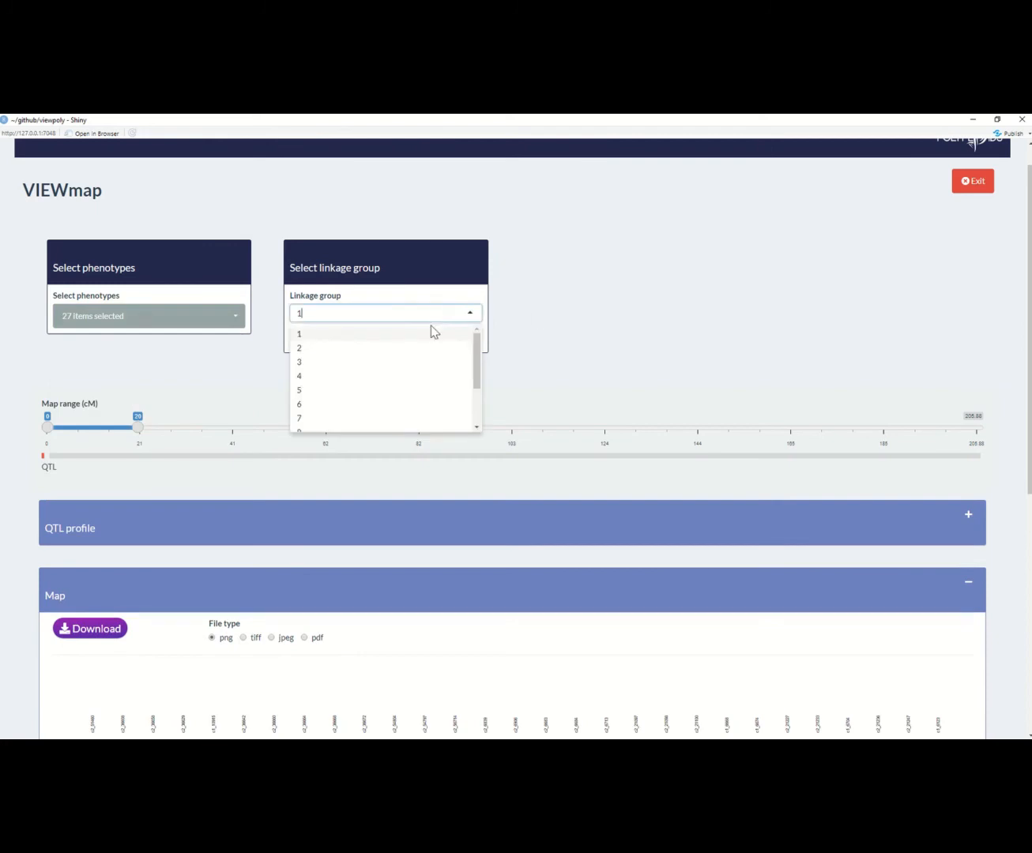
{"action": "left_click", "coordinate": [411, 389]}
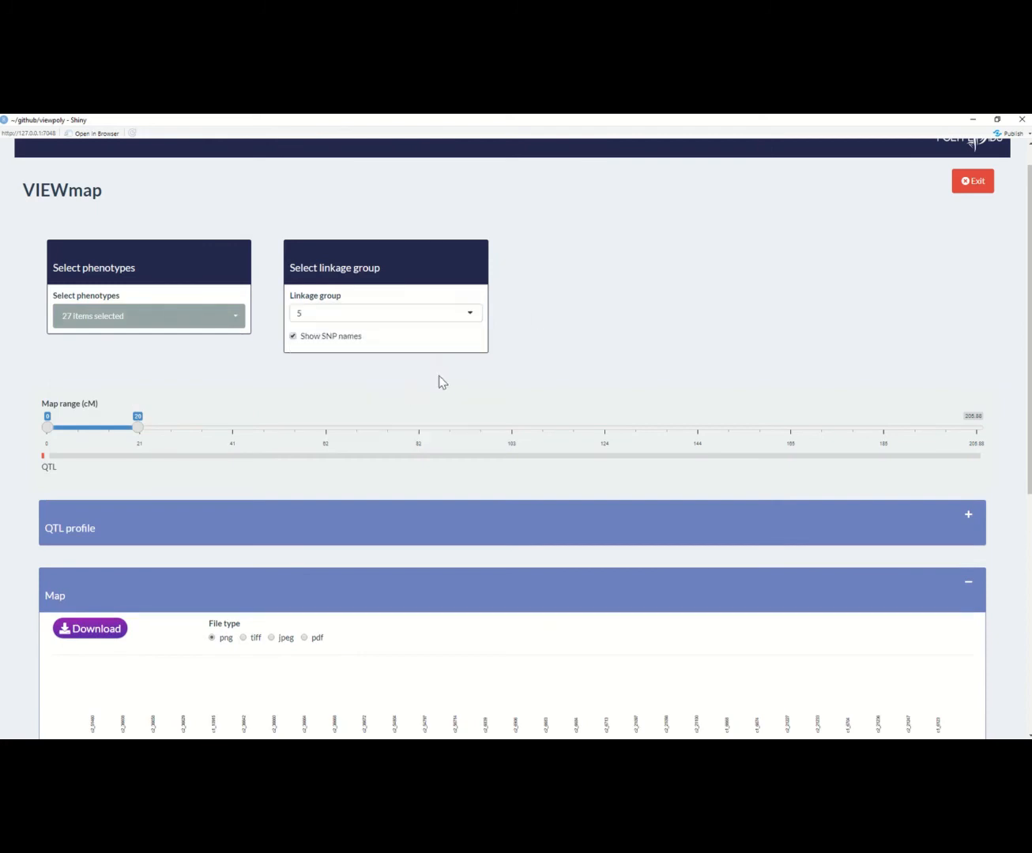
{"action": "scroll", "coordinate": [600, 395], "scroll_direction": "down", "scroll_amount": 3}
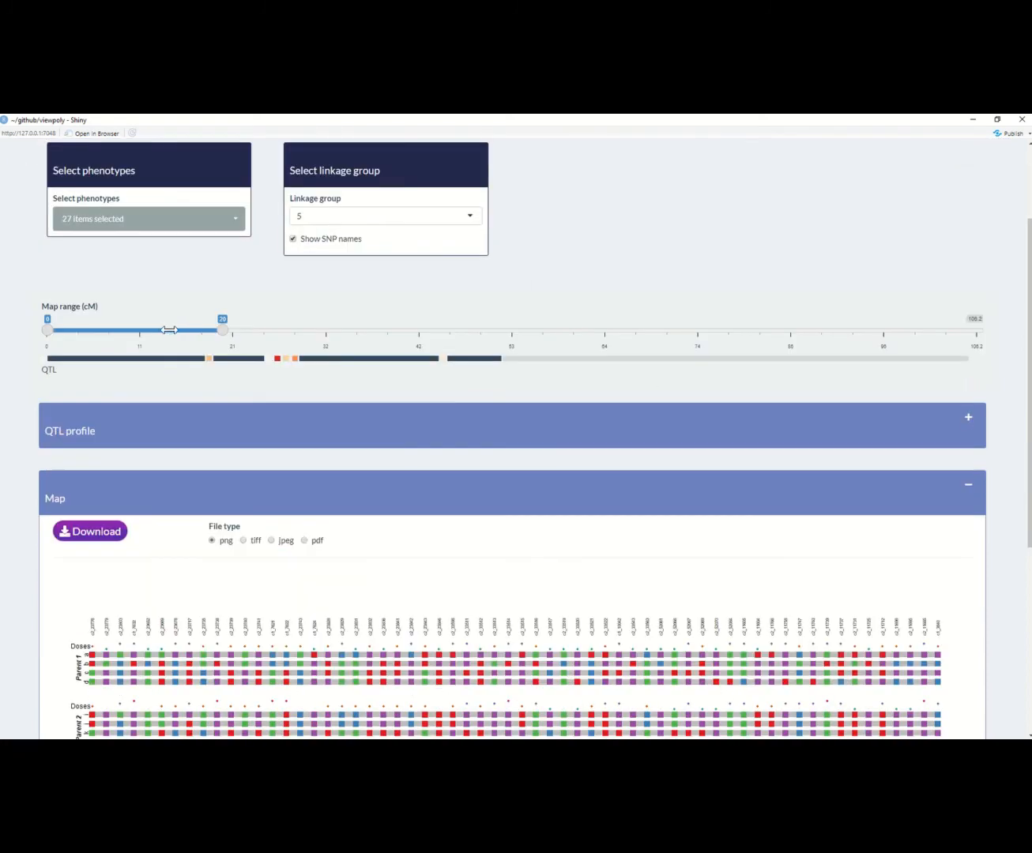
{"action": "left_click_drag", "start_coordinate": [169, 330], "coordinate": [274, 329]}
Step: Expand the QTL profile in VIEWmap and examine it together with the map of parental haplotypes and doses
{"action": "left_click", "coordinate": [969, 414]}
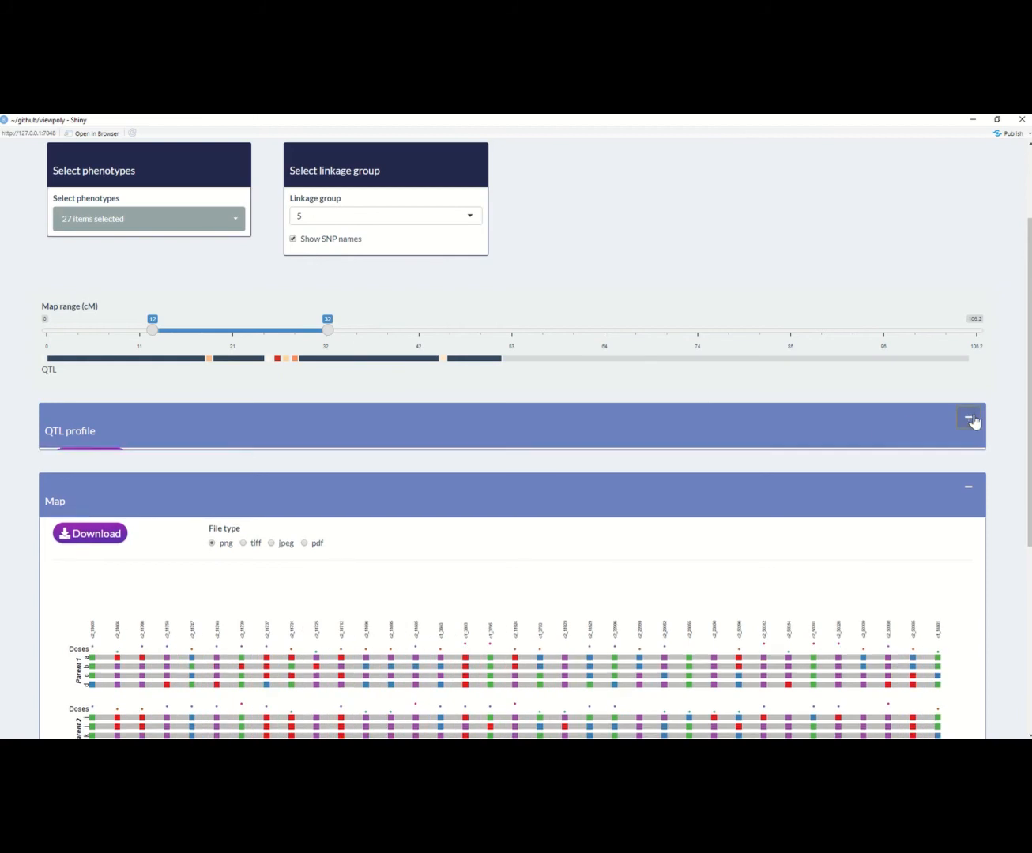
{"action": "scroll", "coordinate": [831, 448], "scroll_direction": "down", "scroll_amount": 2}
{"action": "scroll", "coordinate": [833, 447], "scroll_direction": "down", "scroll_amount": 1}
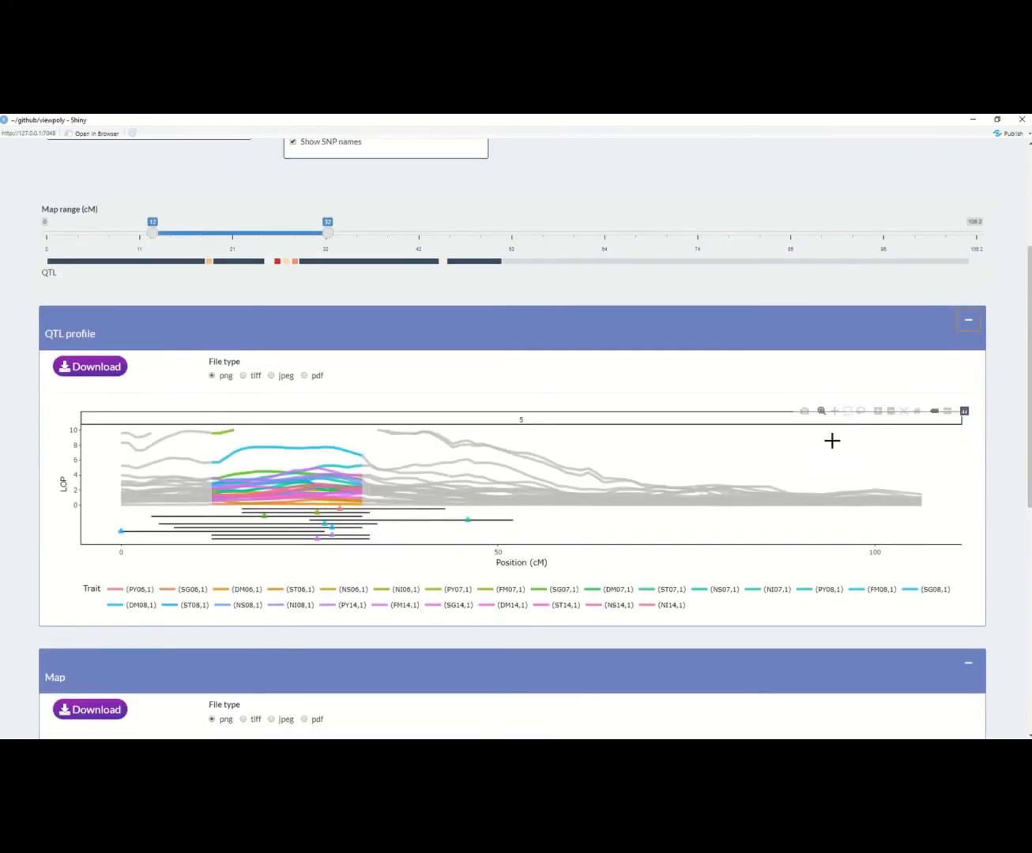
{"action": "scroll", "coordinate": [938, 509], "scroll_direction": "down", "scroll_amount": 4}
{"action": "scroll", "coordinate": [940, 505], "scroll_direction": "down", "scroll_amount": 6}
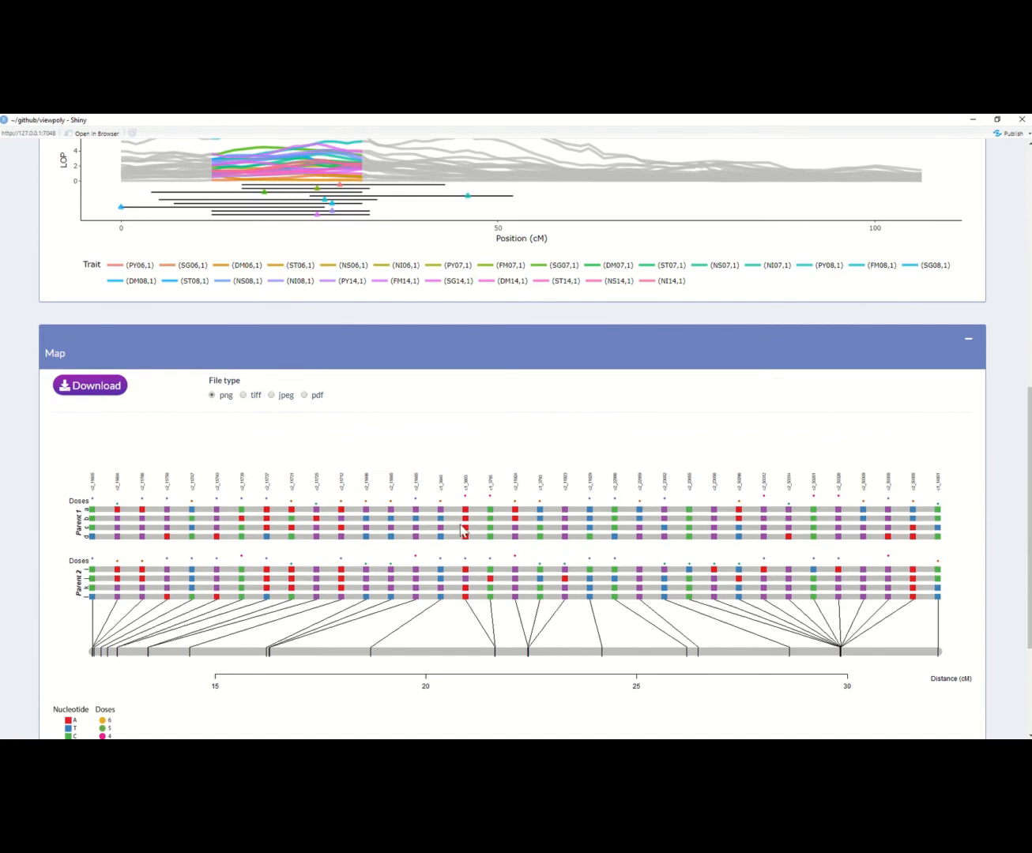
{"action": "scroll", "coordinate": [465, 521], "scroll_direction": "down", "scroll_amount": 3}
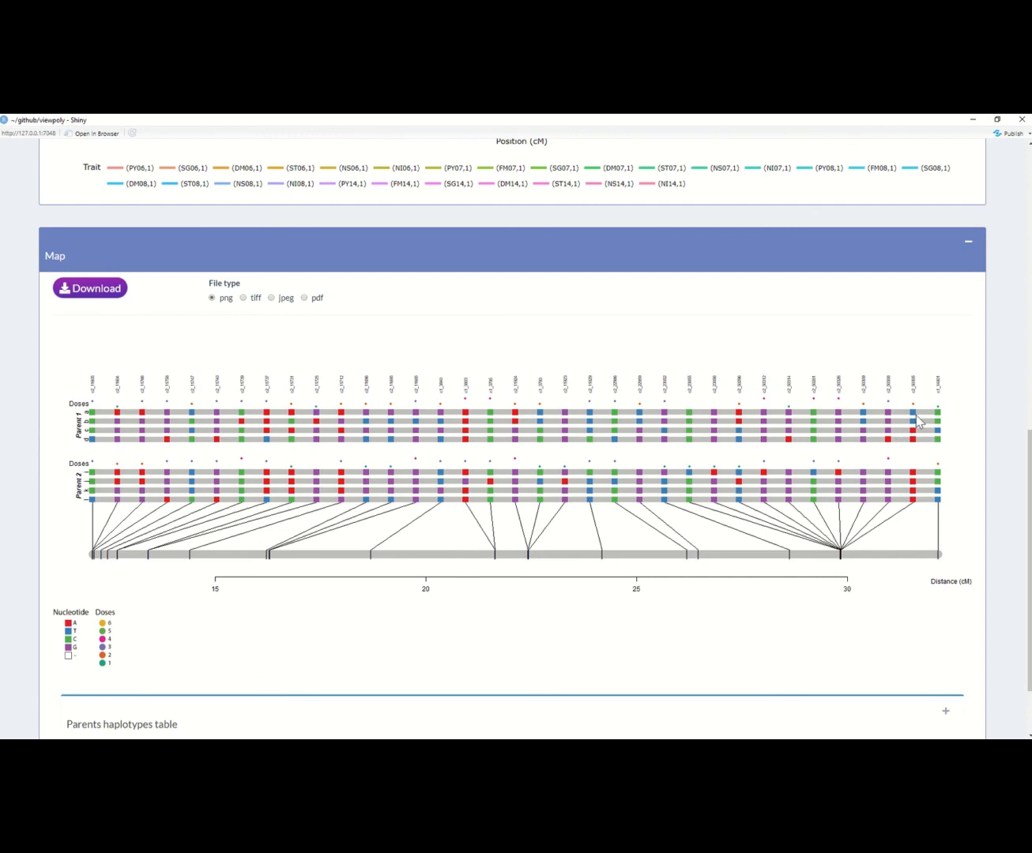
Step: Expand the parents haplotypes table below the map and view the parental alleles listed for each marker
{"action": "scroll", "coordinate": [921, 419], "scroll_direction": "up", "scroll_amount": 1}
{"action": "scroll", "coordinate": [922, 421], "scroll_direction": "down", "scroll_amount": 2}
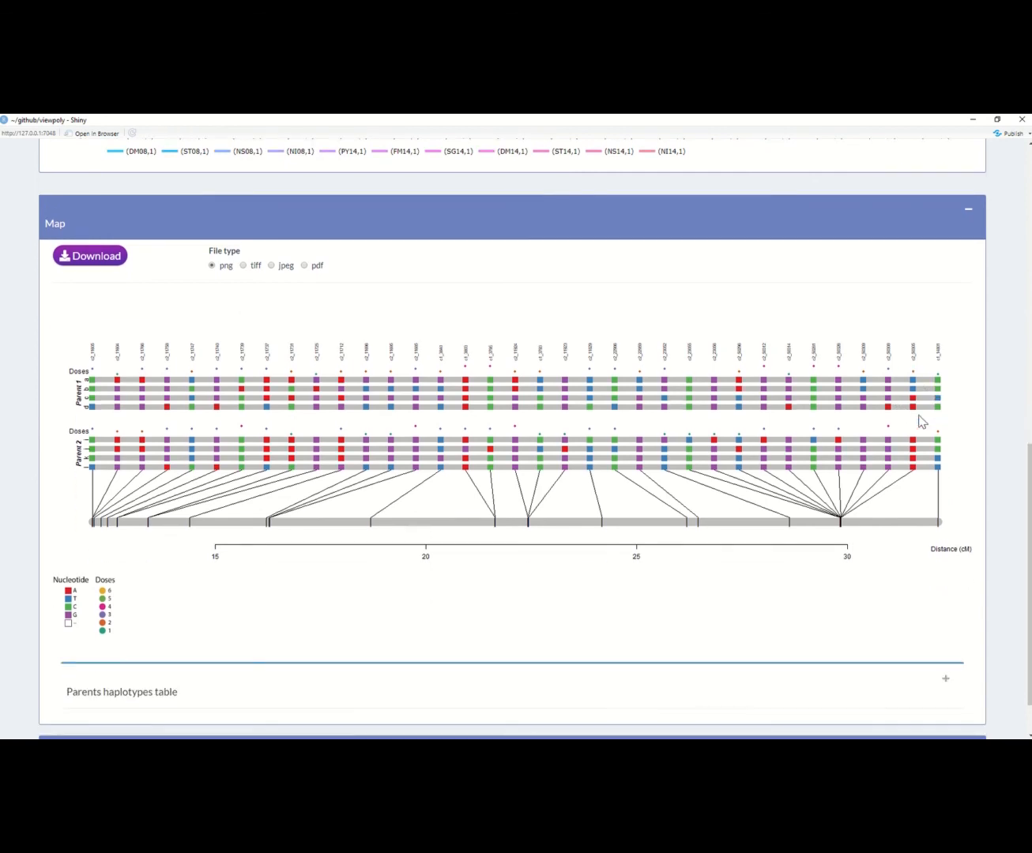
{"action": "scroll", "coordinate": [925, 443], "scroll_direction": "down", "scroll_amount": 2}
{"action": "left_click", "coordinate": [942, 623]}
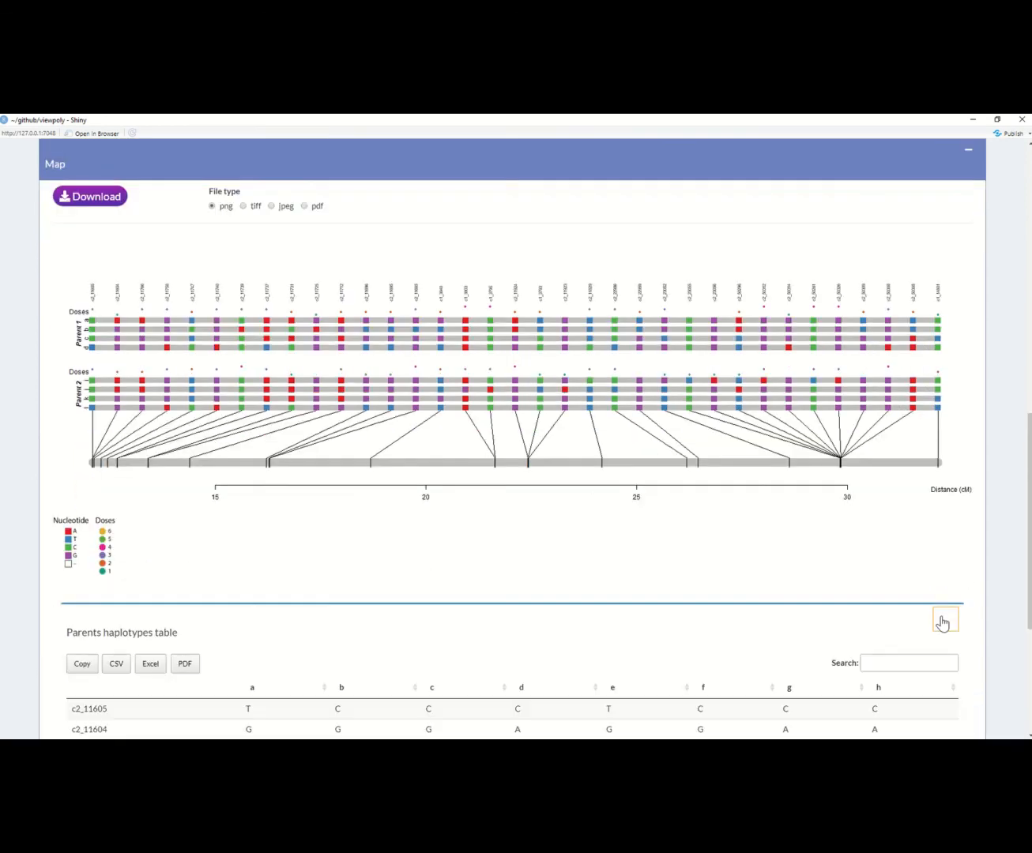
{"action": "scroll", "coordinate": [942, 624], "scroll_direction": "down", "scroll_amount": 5}
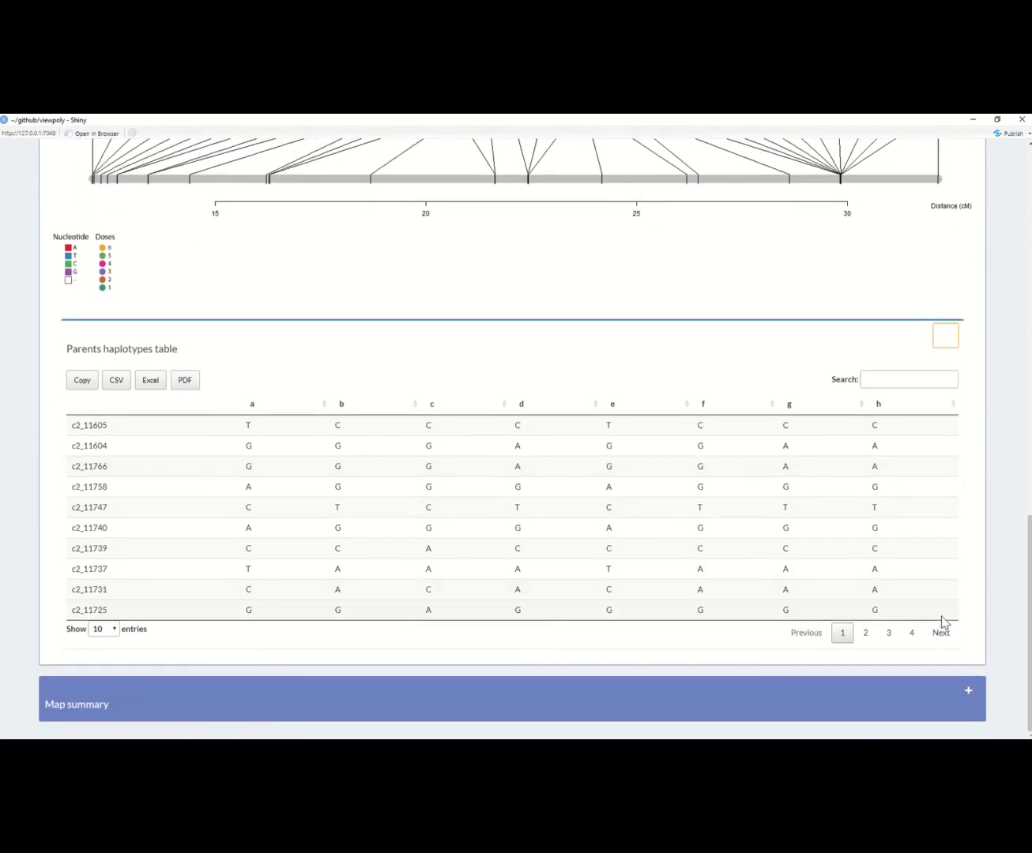
Step: Expand the map summary and view its linkage group statistics table and the map plot of all linkage groups
{"action": "left_click", "coordinate": [969, 694]}
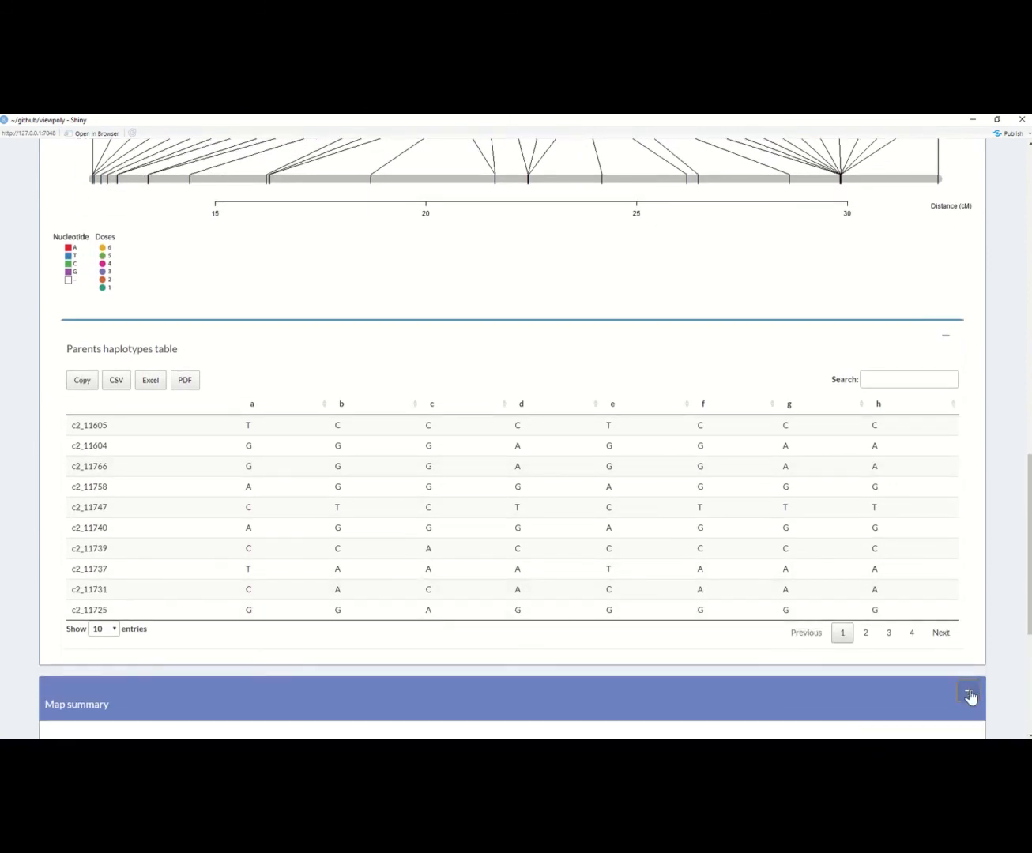
{"action": "scroll", "coordinate": [971, 696], "scroll_direction": "down", "scroll_amount": 8}
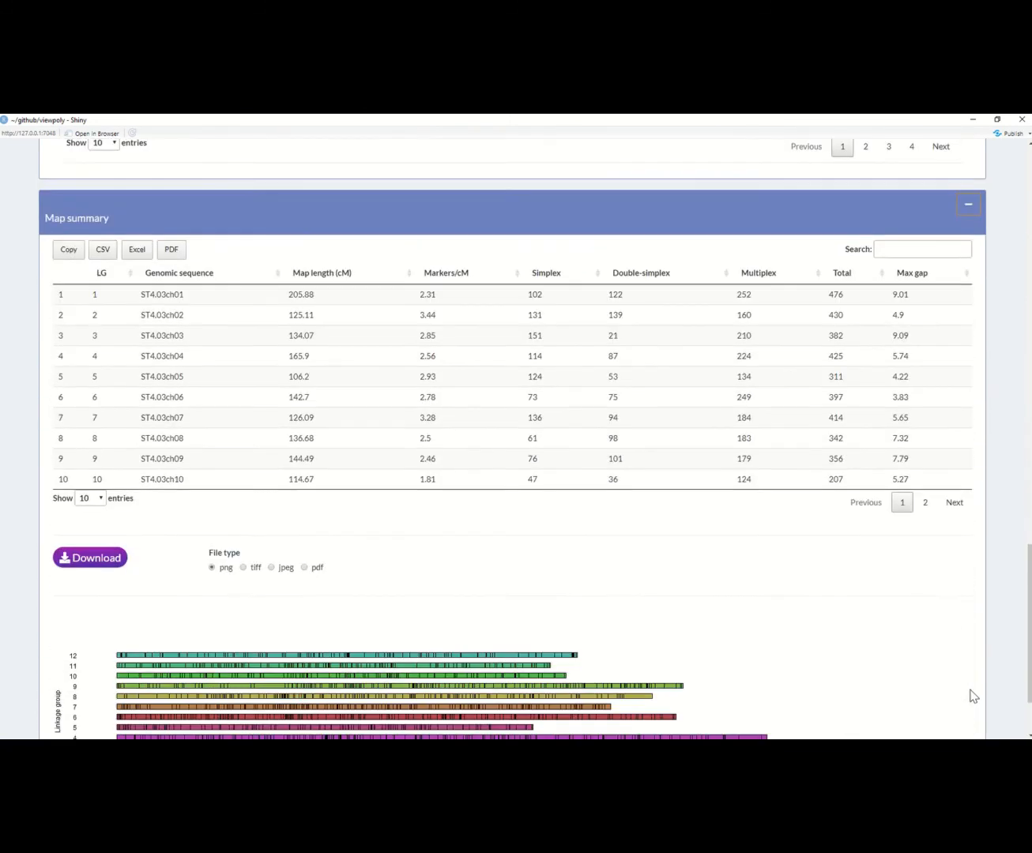
{"action": "scroll", "coordinate": [972, 696], "scroll_direction": "down", "scroll_amount": 2}
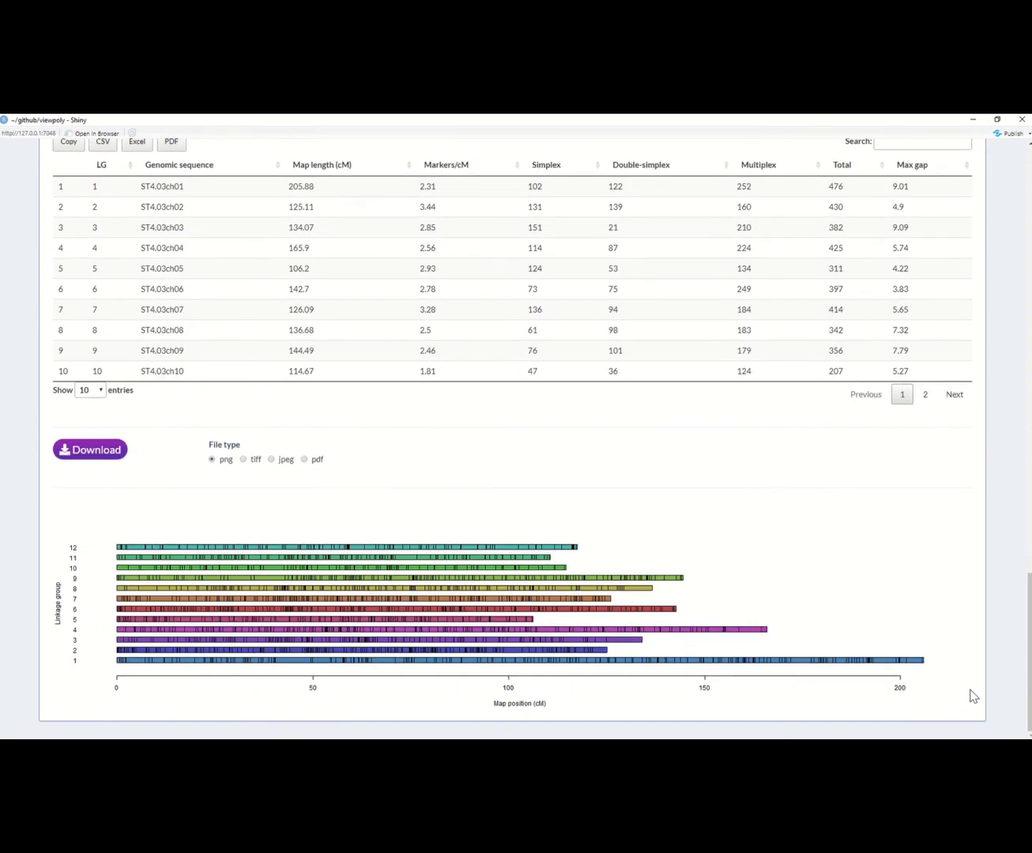